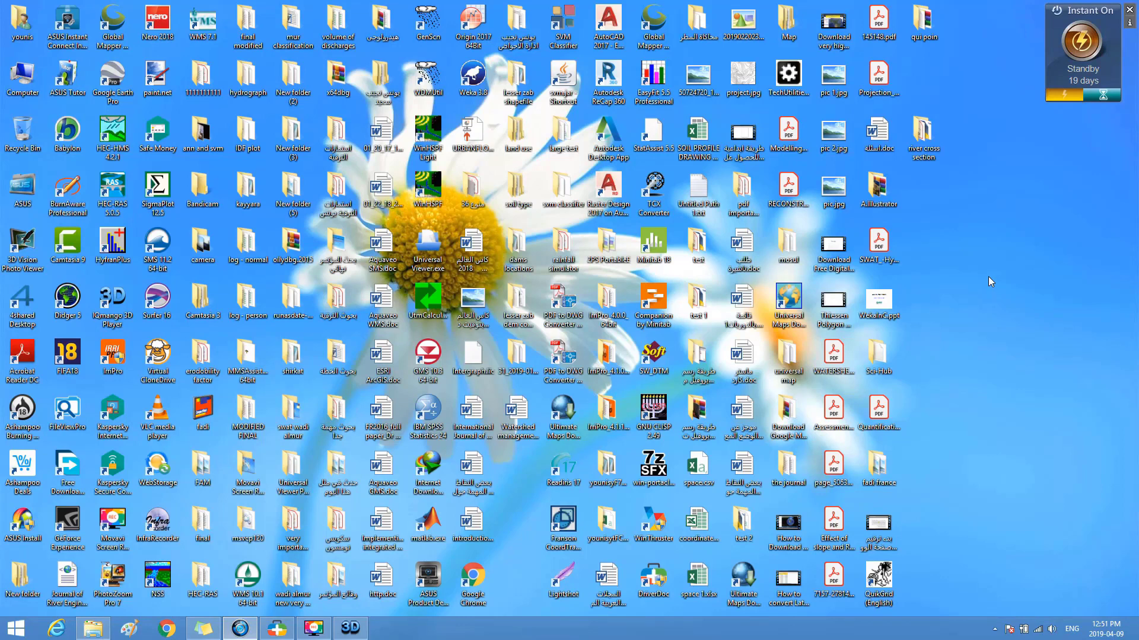
Launch AutoCAD 2017 from its desktop icon and wait for the Start page
double_click(609, 27)
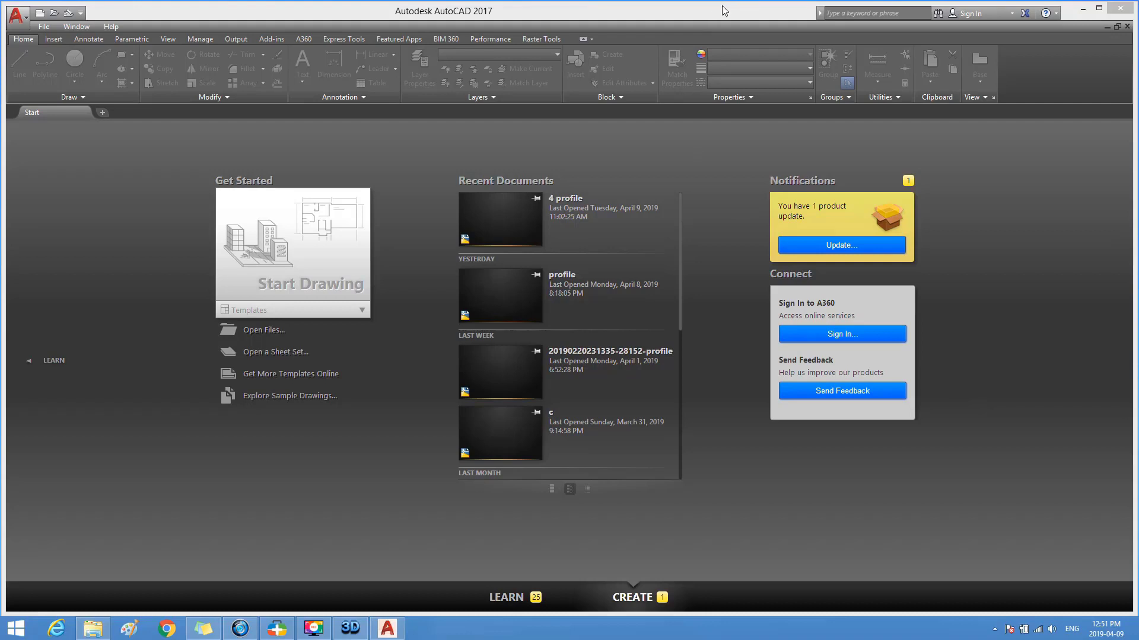
Start a new blank drawing, Drawing1, and turn on the grid with F7
click(307, 266)
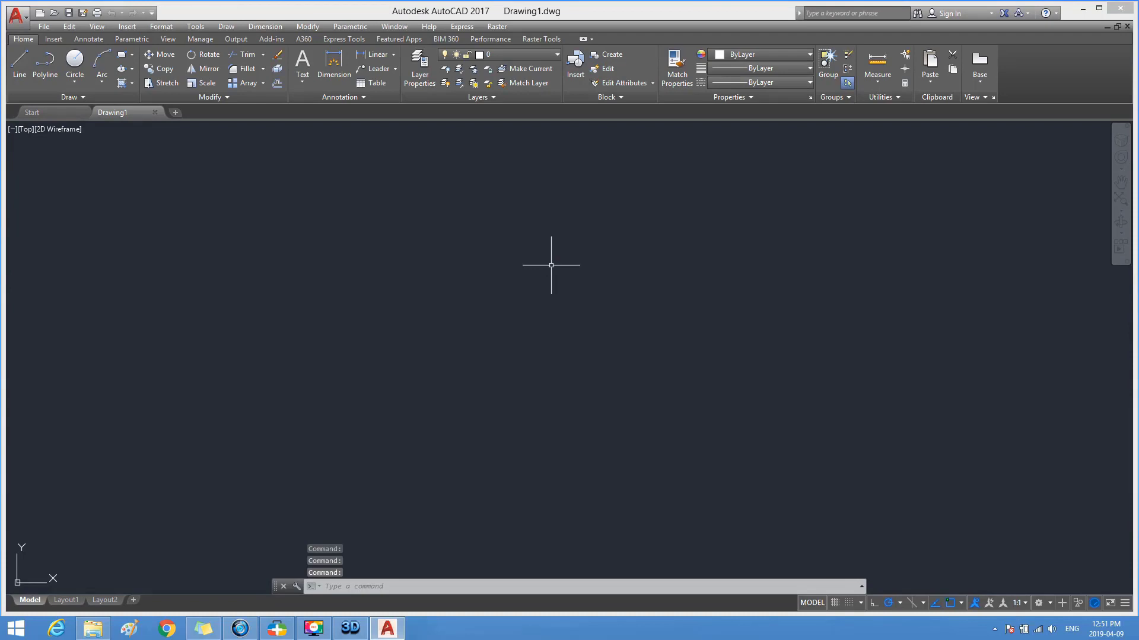
key(F7)
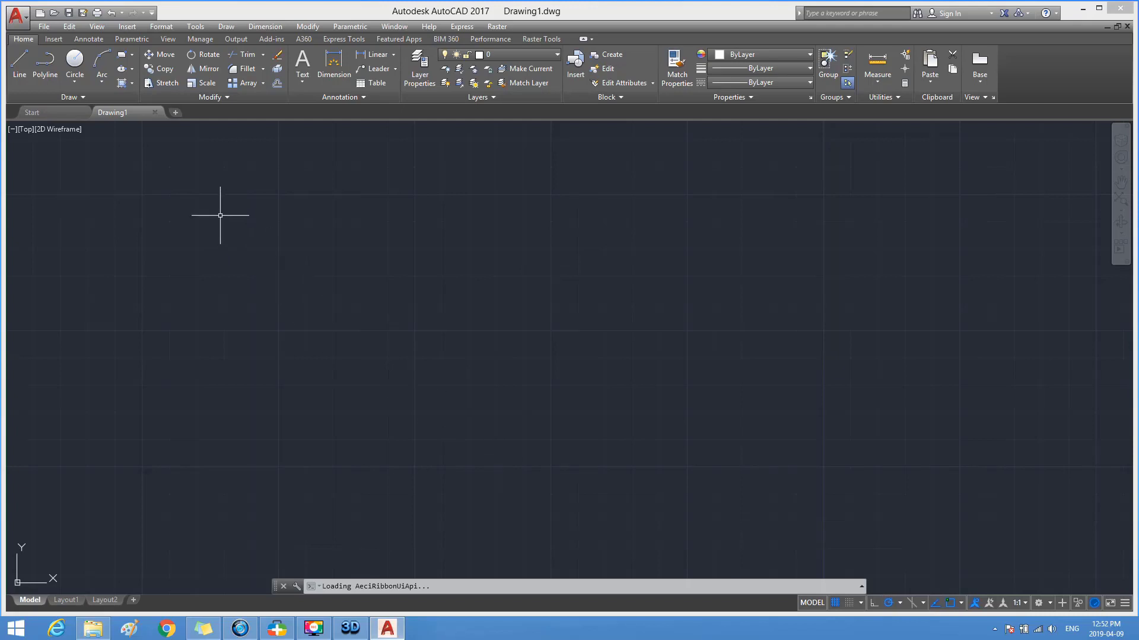
Open 4 profile.dwg, continuing past the non-Autodesk DWG warning
click(54, 13)
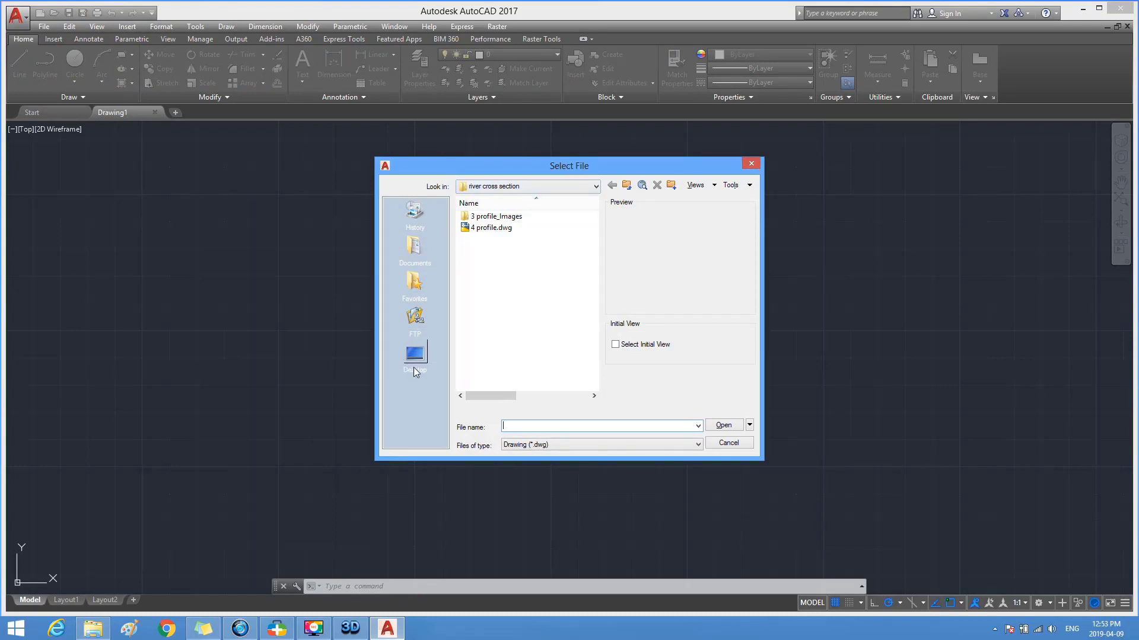
click(492, 229)
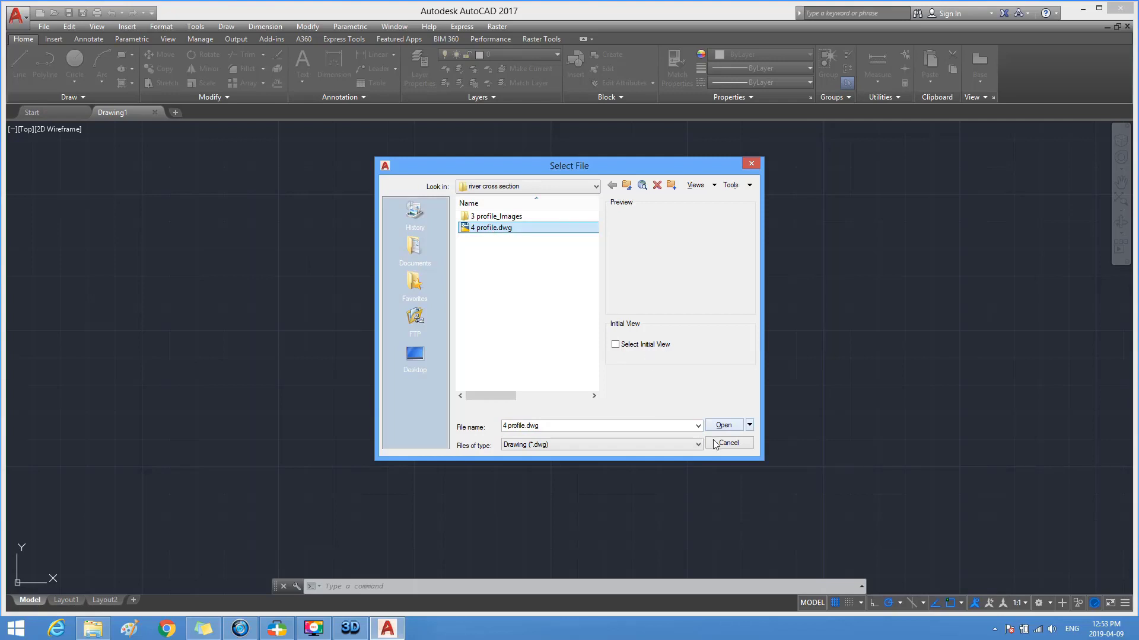
click(728, 428)
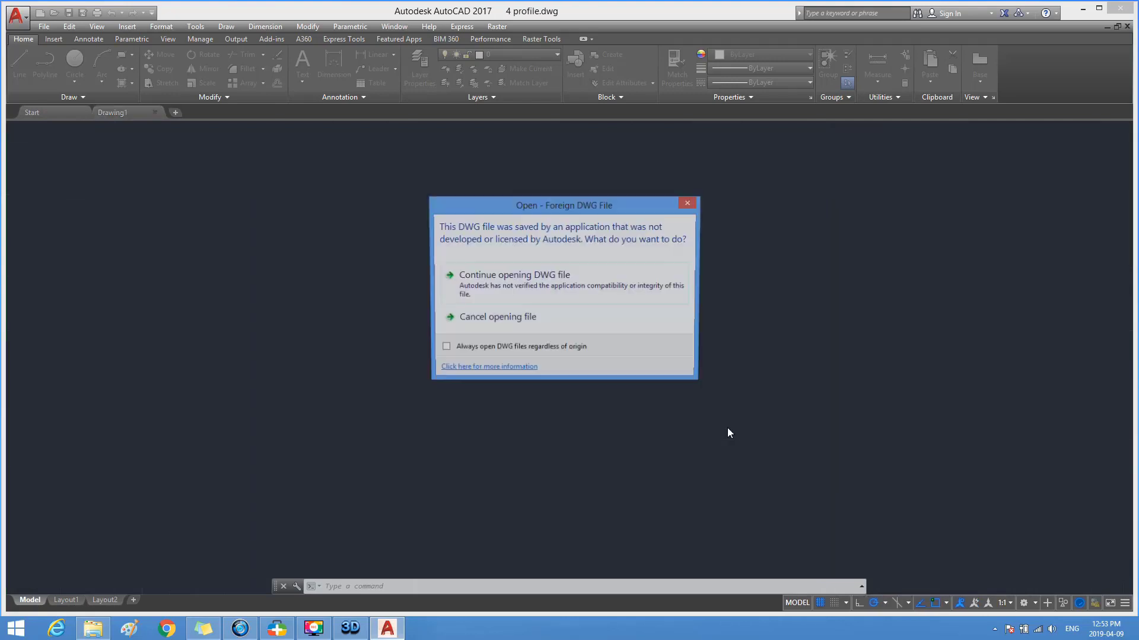
click(556, 284)
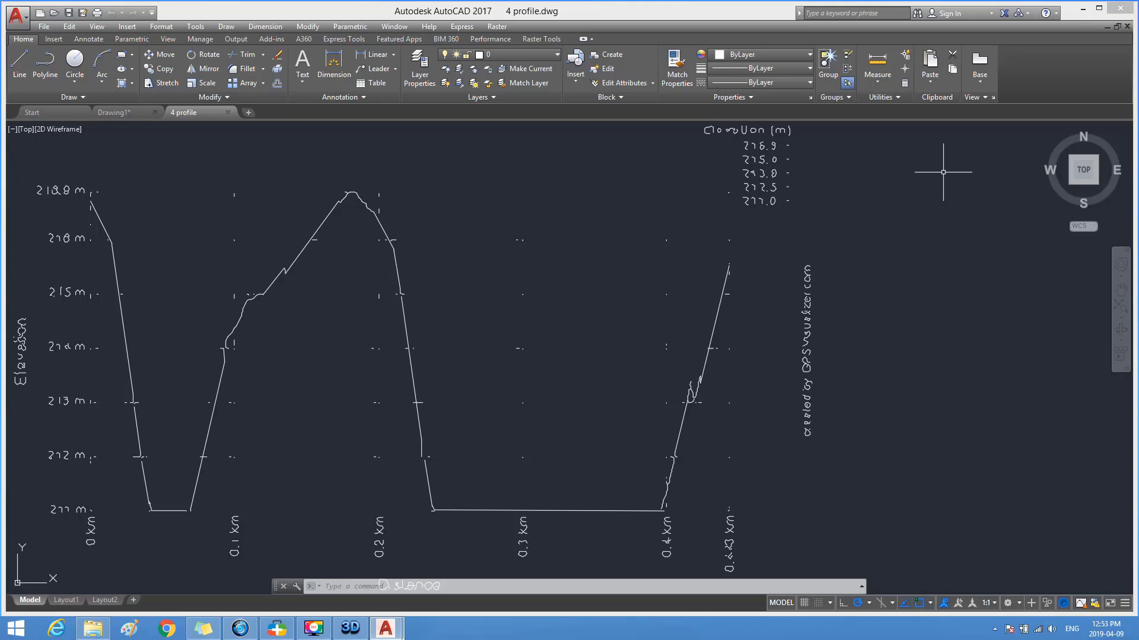
Erase the elevation colour legend at the top right with a crossing selection
click(943, 172)
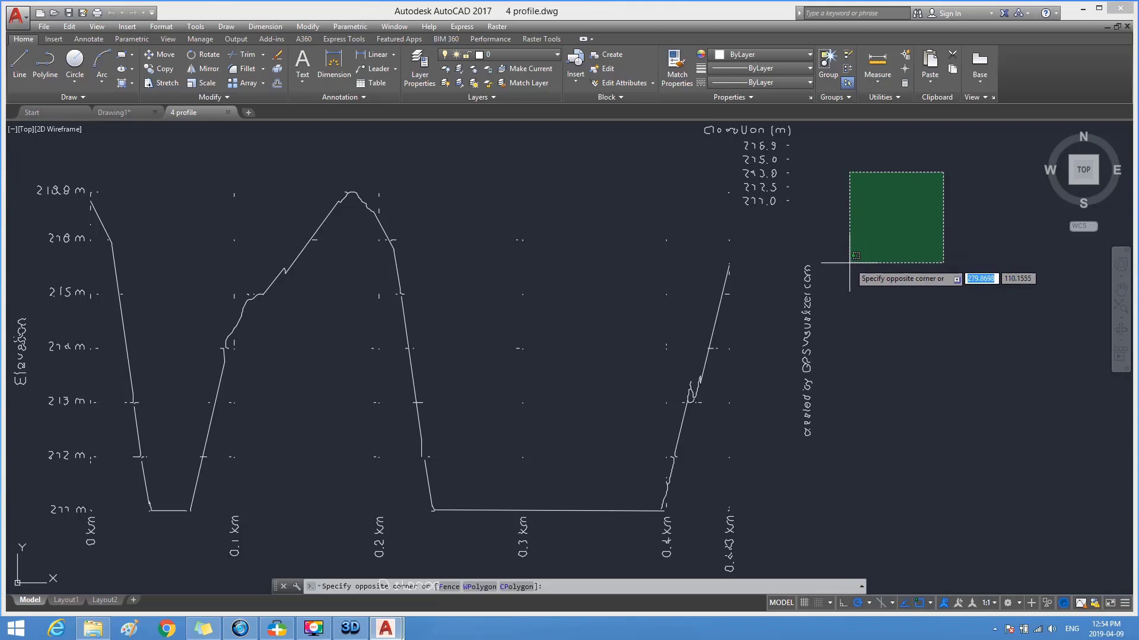
click(855, 255)
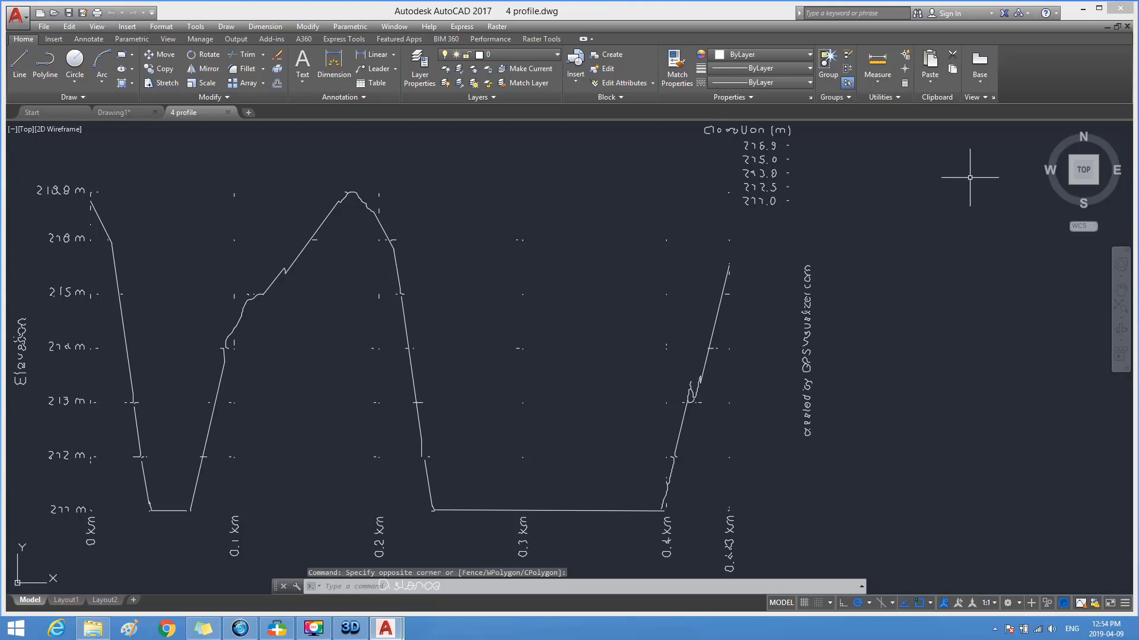
mouse_move(970, 177)
mouse_down()
mouse_move(957, 275)
mouse_move(997, 279)
mouse_move(1014, 237)
mouse_up()
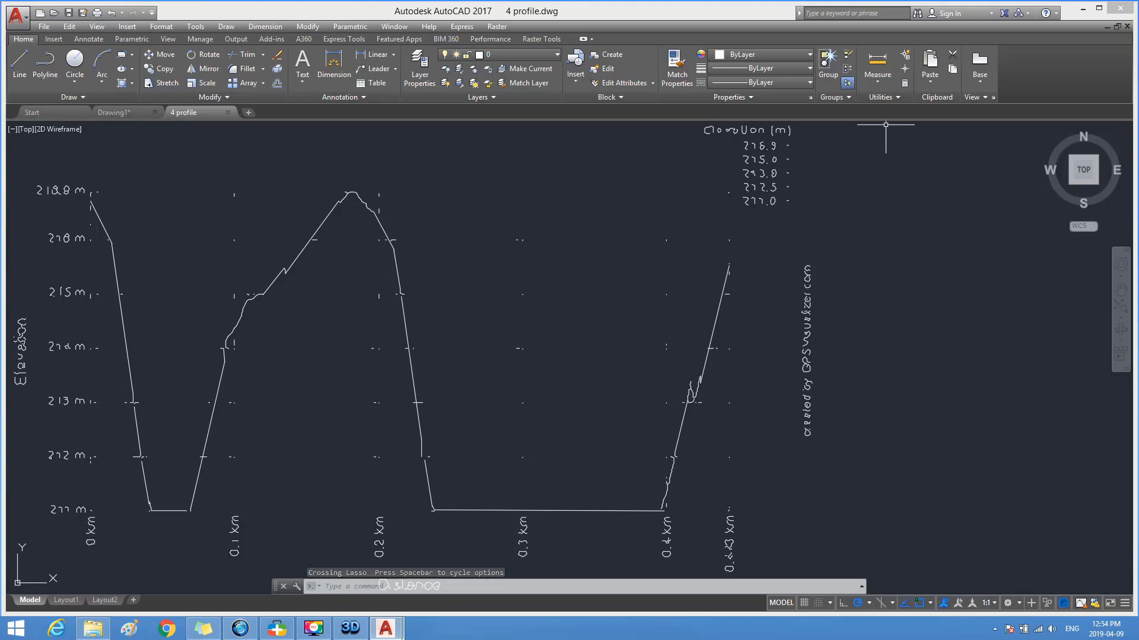
click(885, 124)
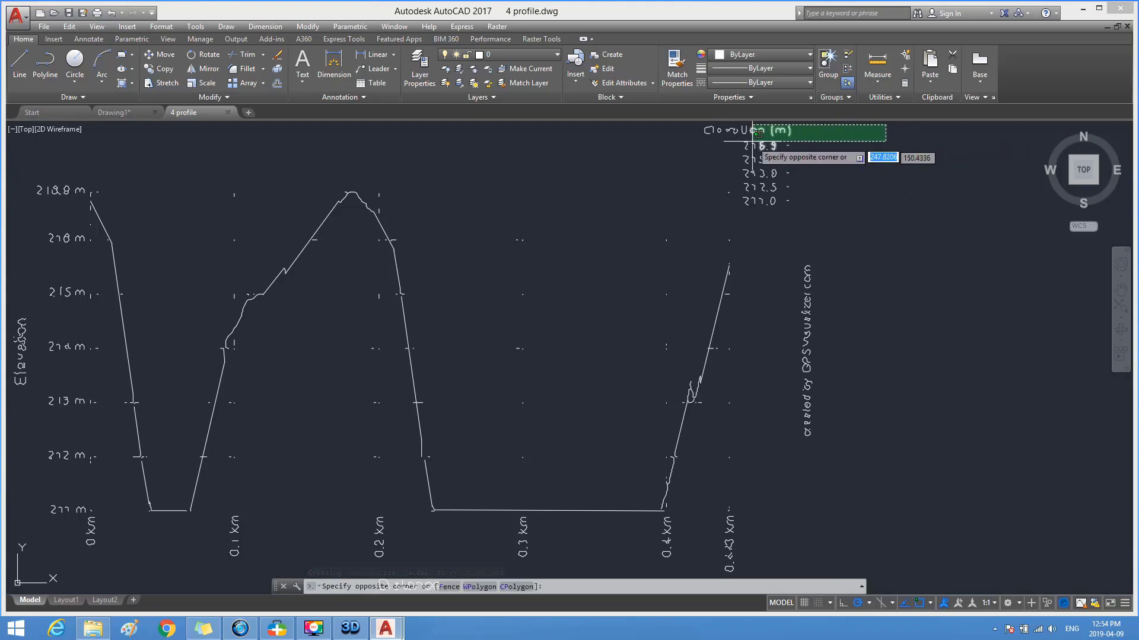
click(687, 251)
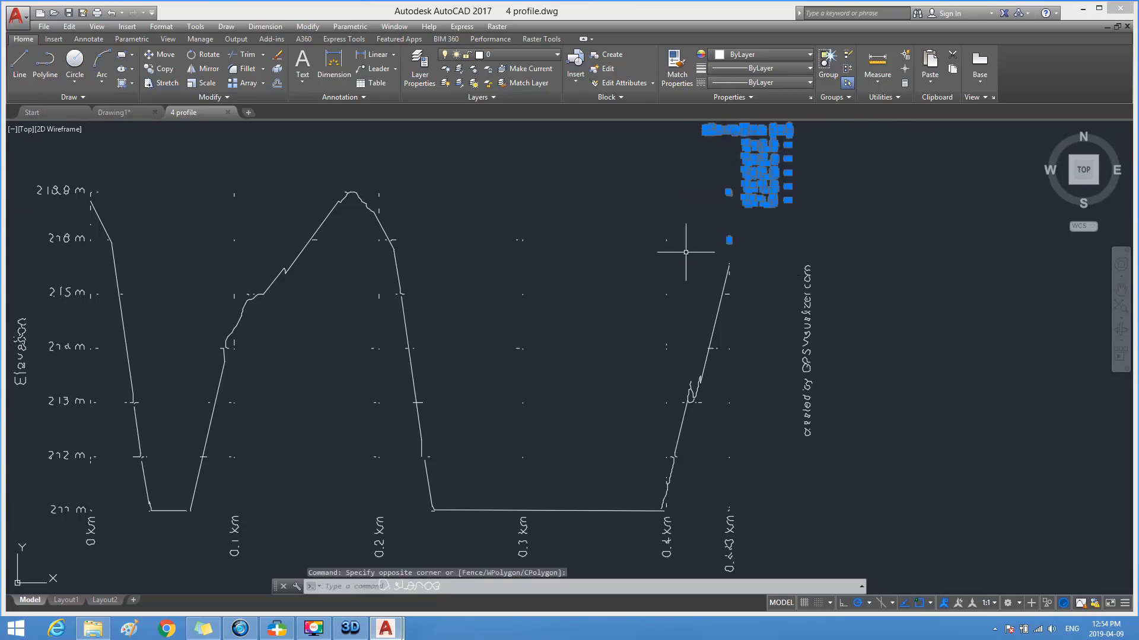
key(Delete)
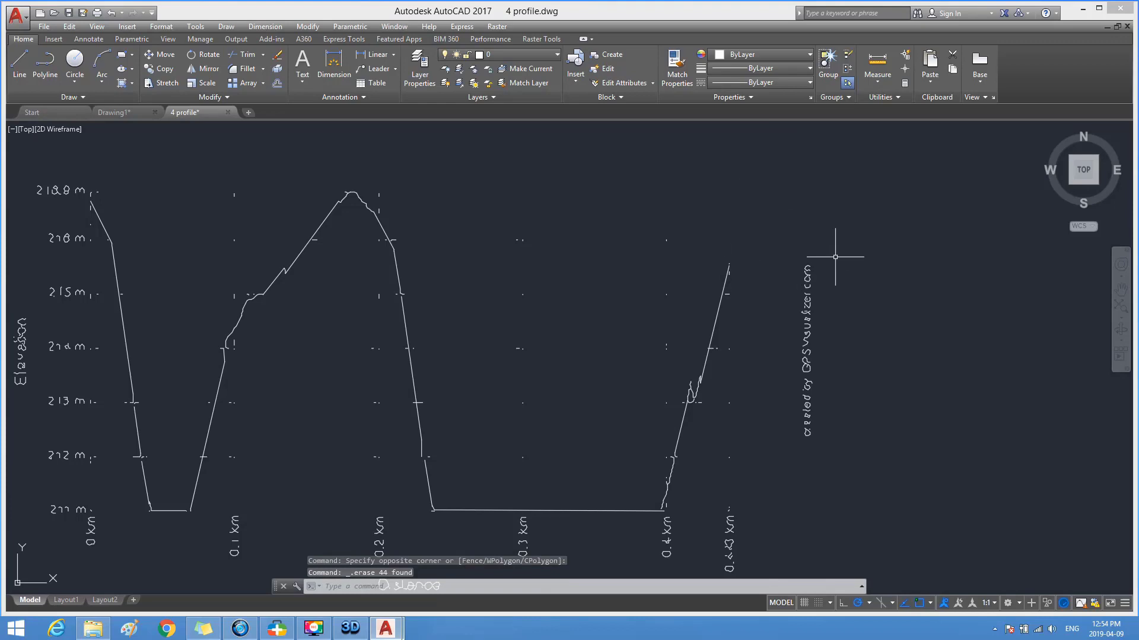
Erase the vertical created-by credit text with a crossing selection
click(865, 249)
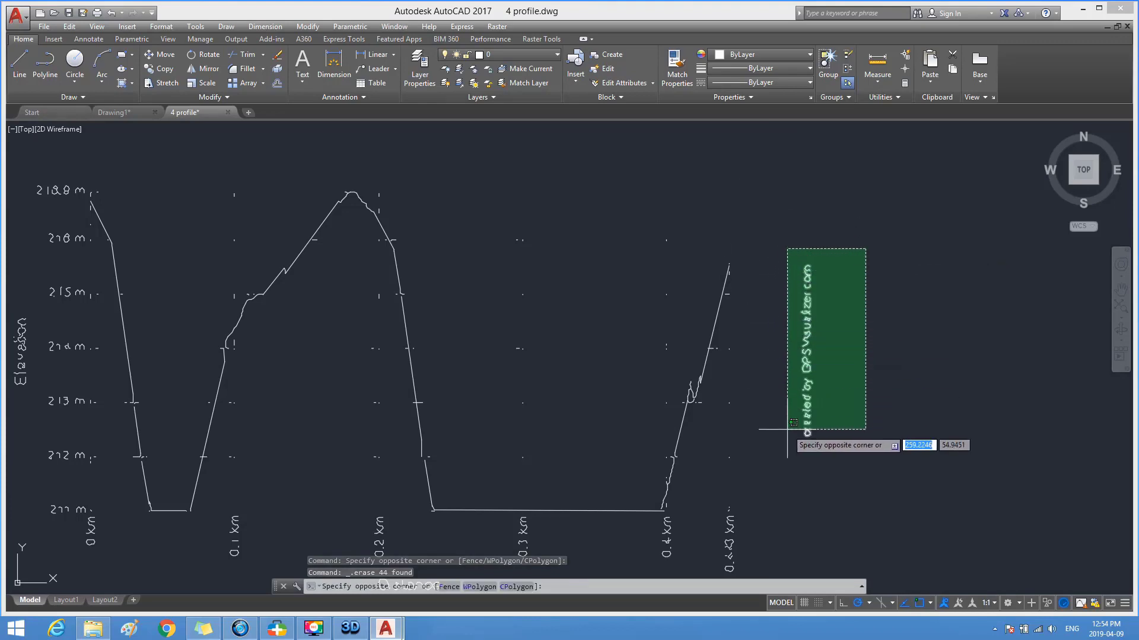
click(792, 447)
key(Delete)
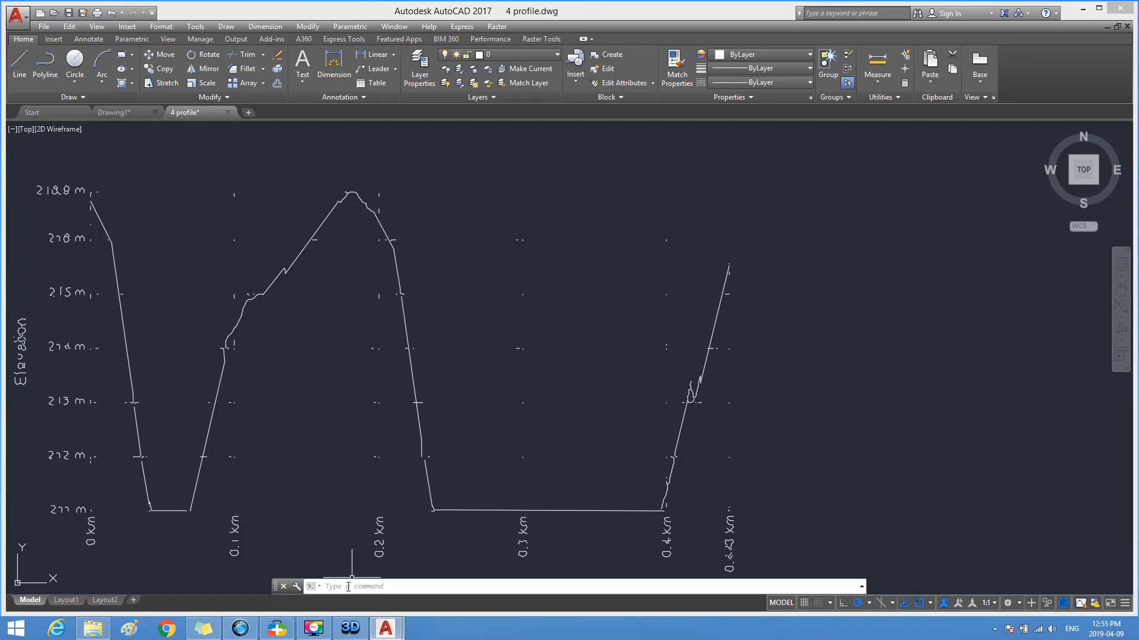
Run the -DWGUNITS drawing units command, then cancel it with Esc
click(348, 587)
text(-)
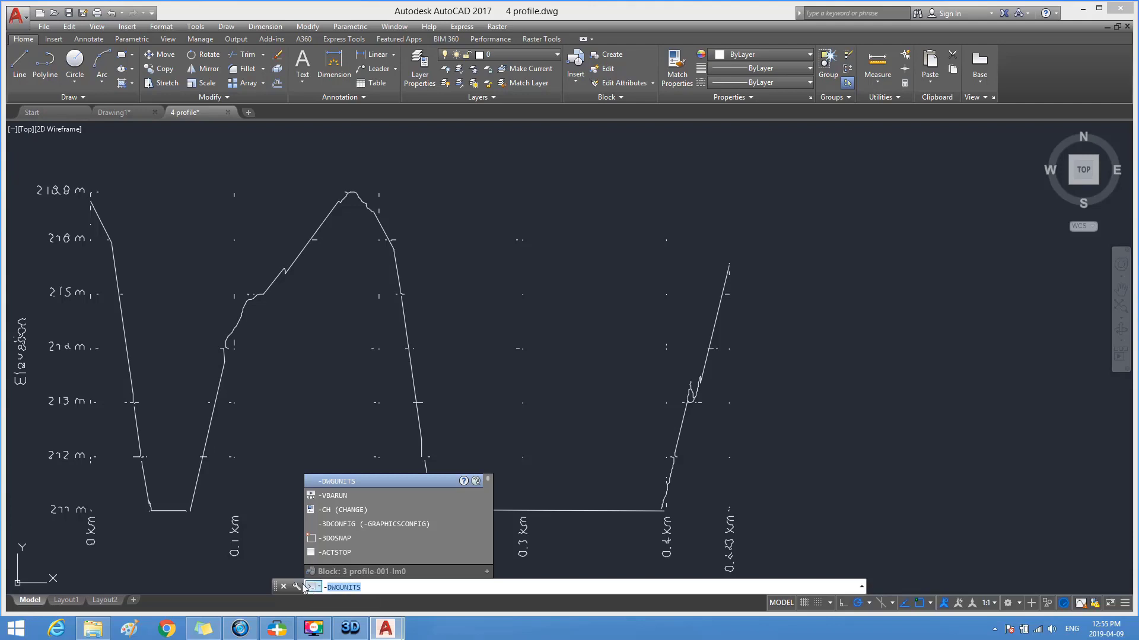
click(323, 483)
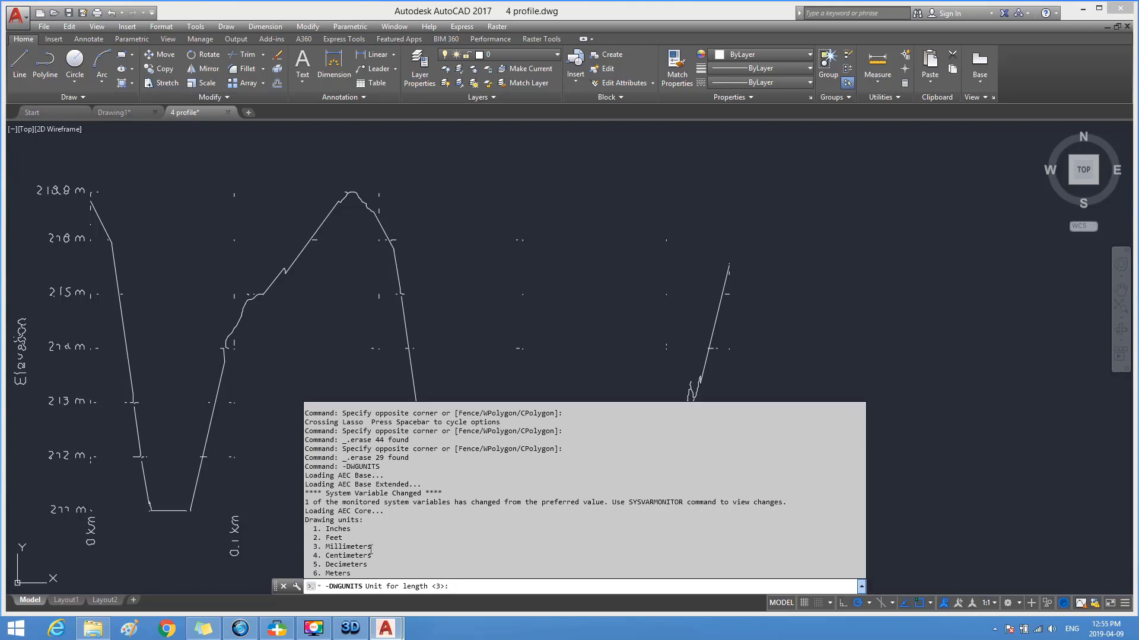
key(Escape)
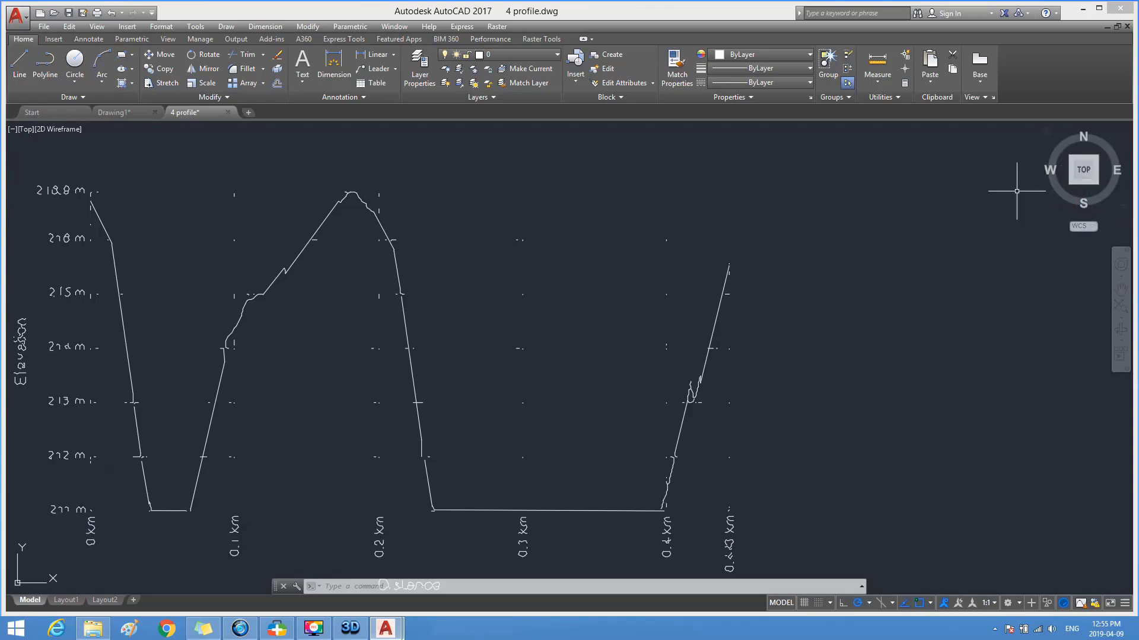
Minimize AutoCAD and open 2 profile.png from the river cross section folder
click(1083, 9)
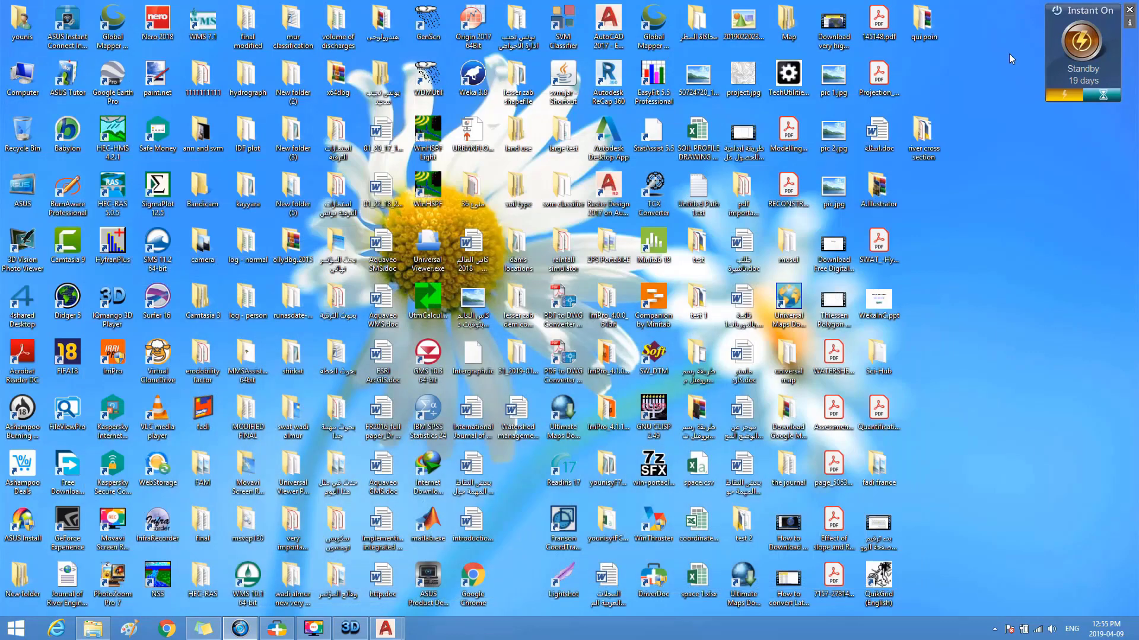
double_click(918, 135)
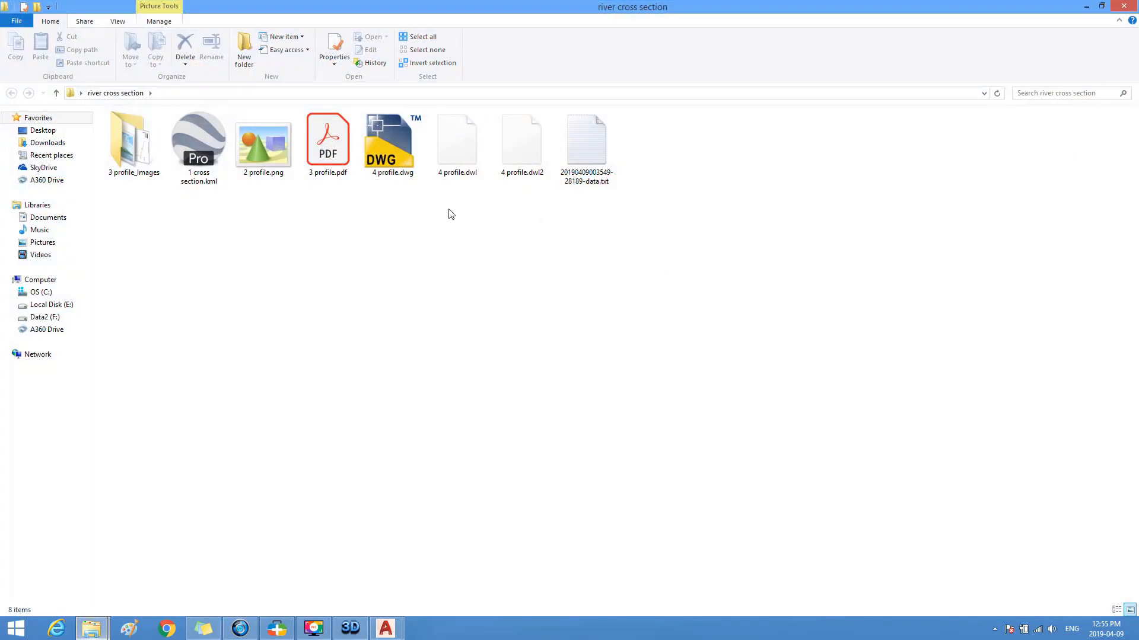
double_click(266, 153)
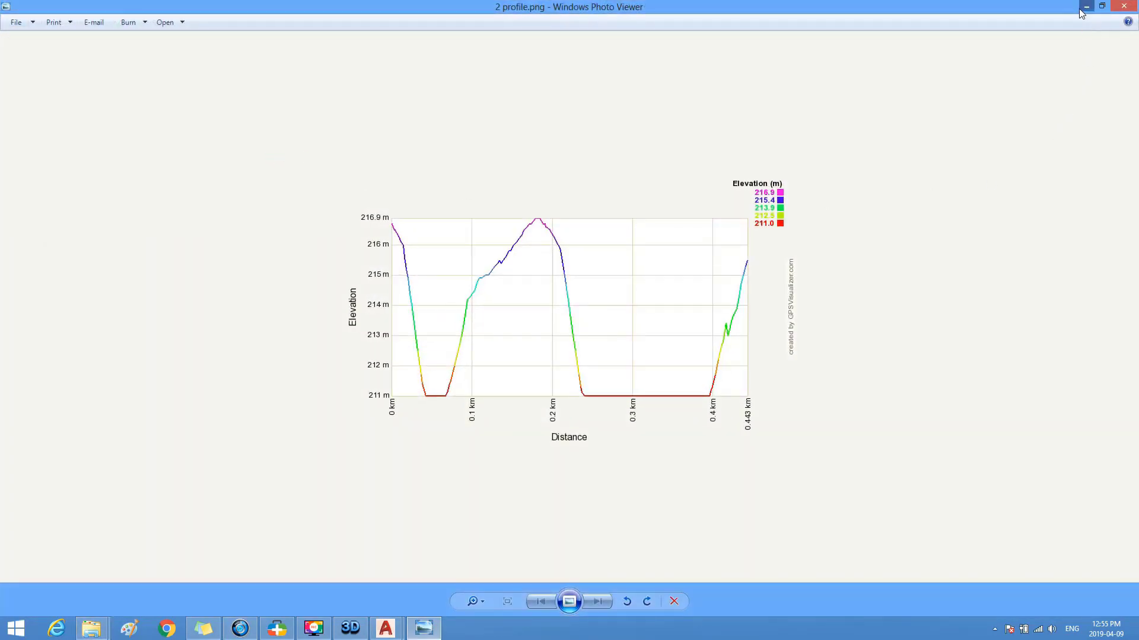
Minimize and restore the 2 profile image, then return to the 4 profile drawing
click(1080, 7)
click(1085, 6)
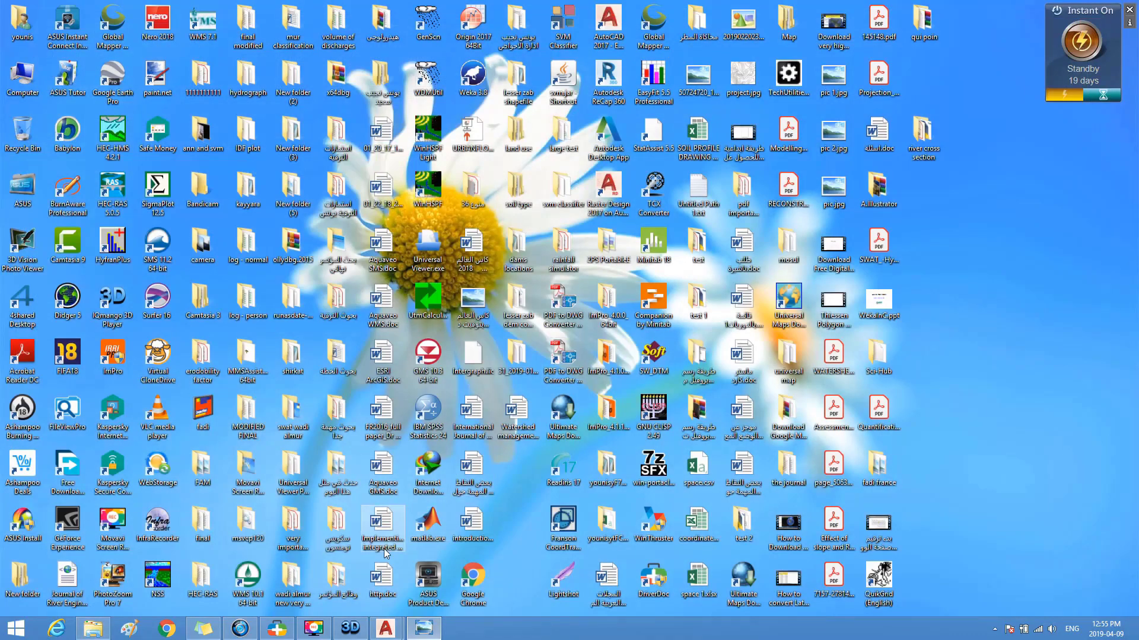
click(424, 629)
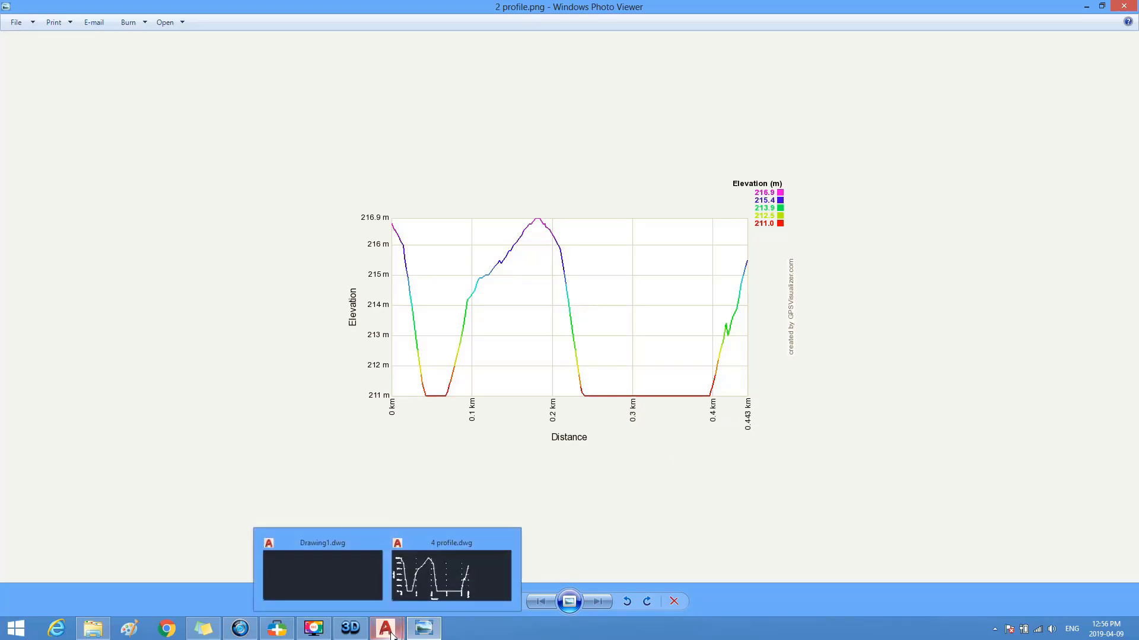
mouse_move(386, 629)
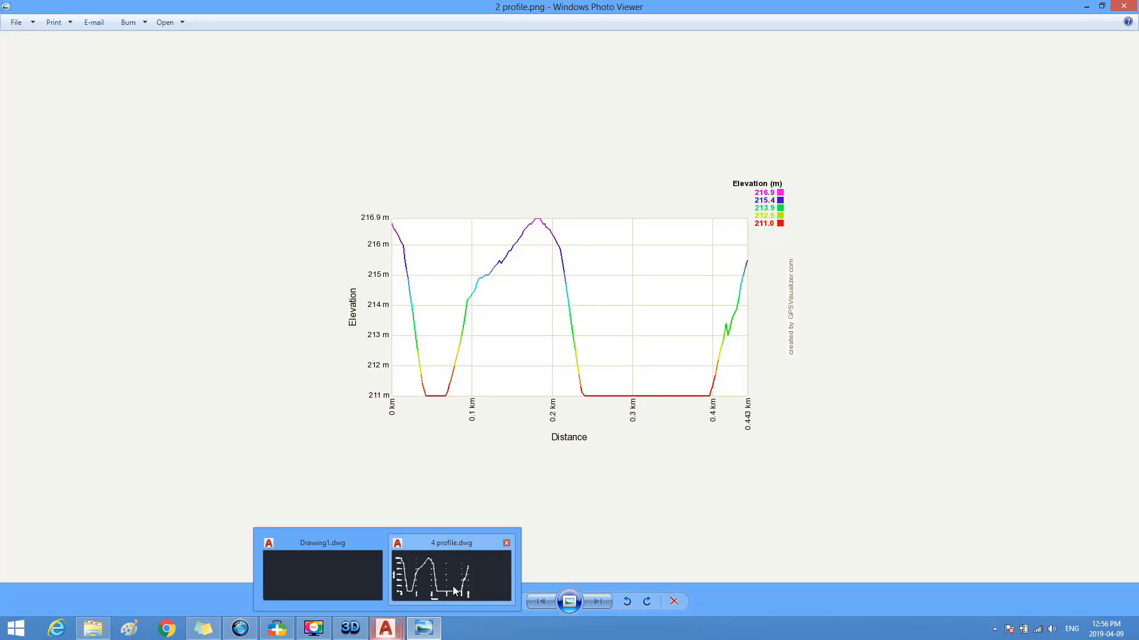
click(453, 585)
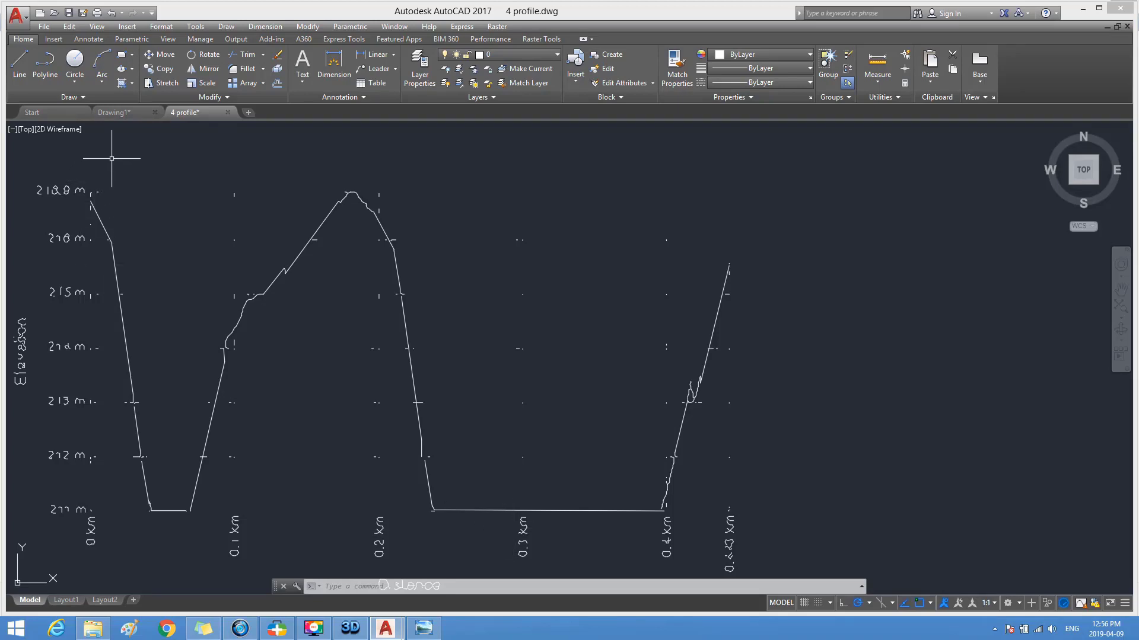
Draw a 443-unit horizontal line starting above the top elevation label
click(19, 64)
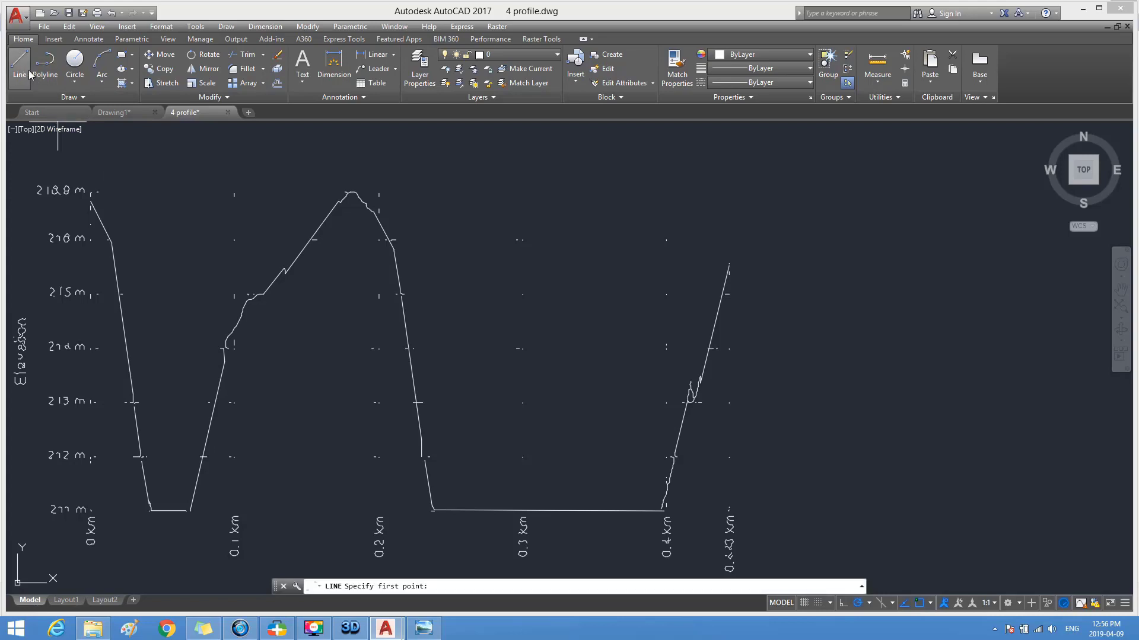
click(110, 141)
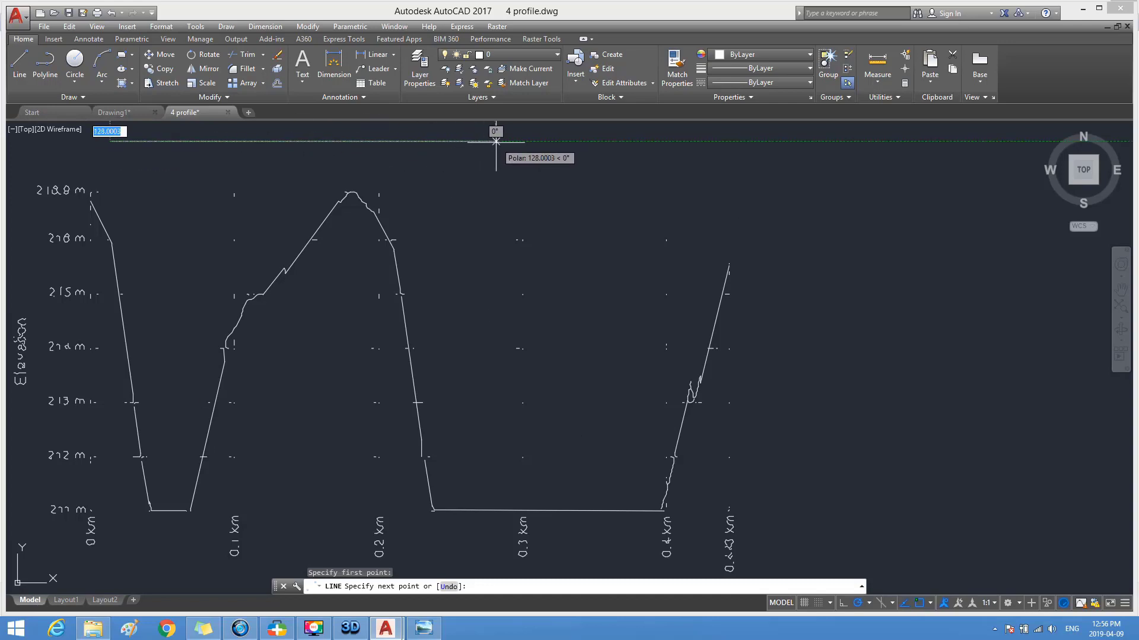
text(443)
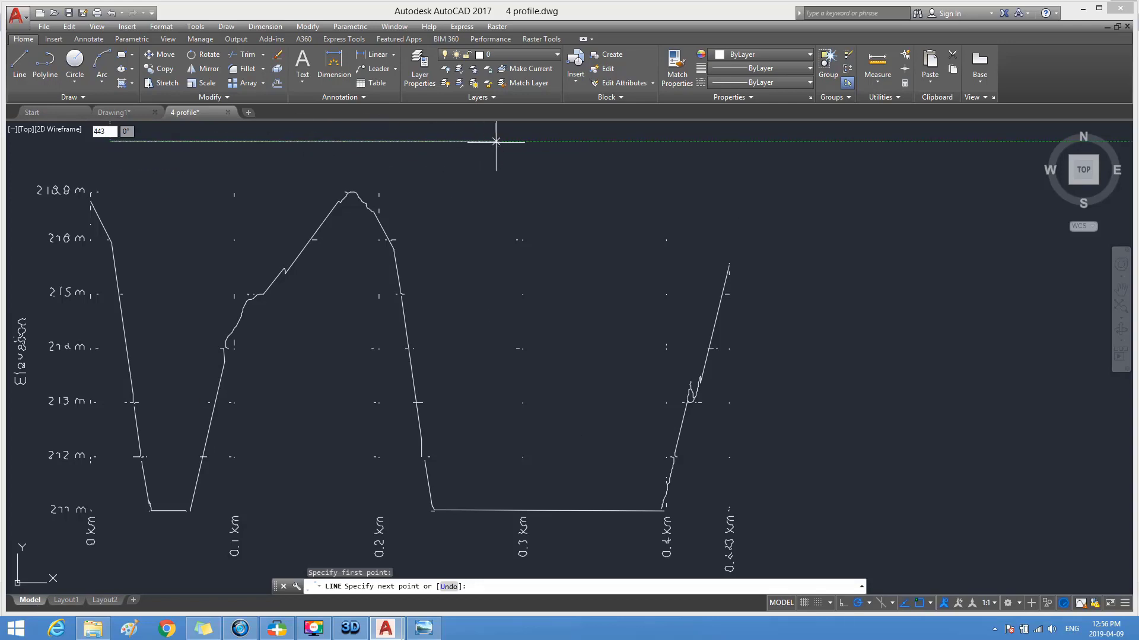
key(Return)
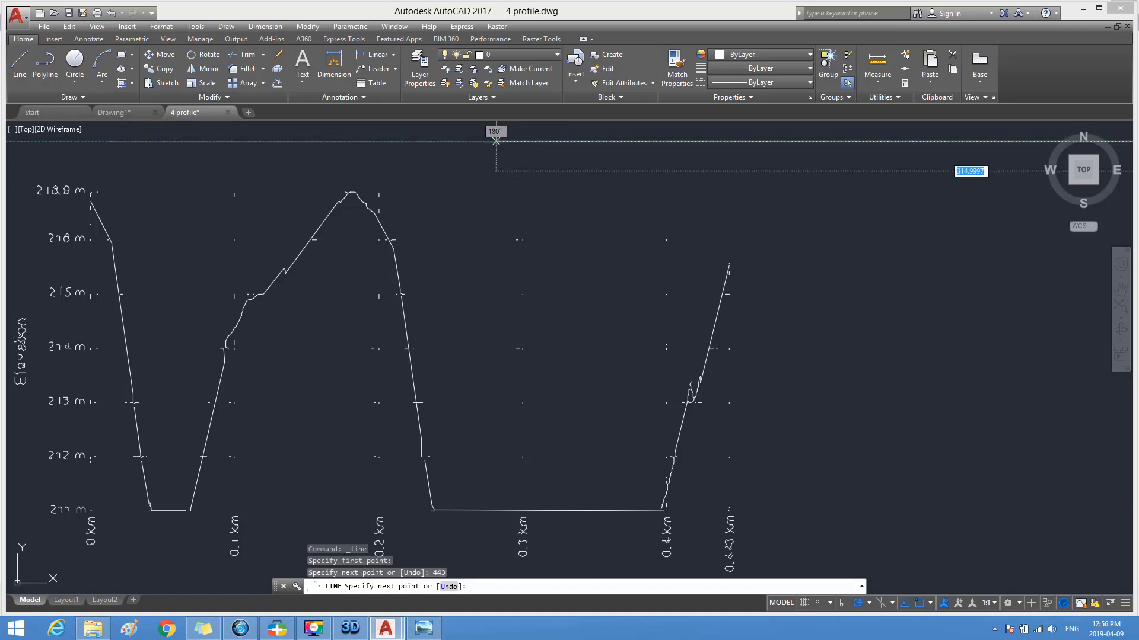
key(Return)
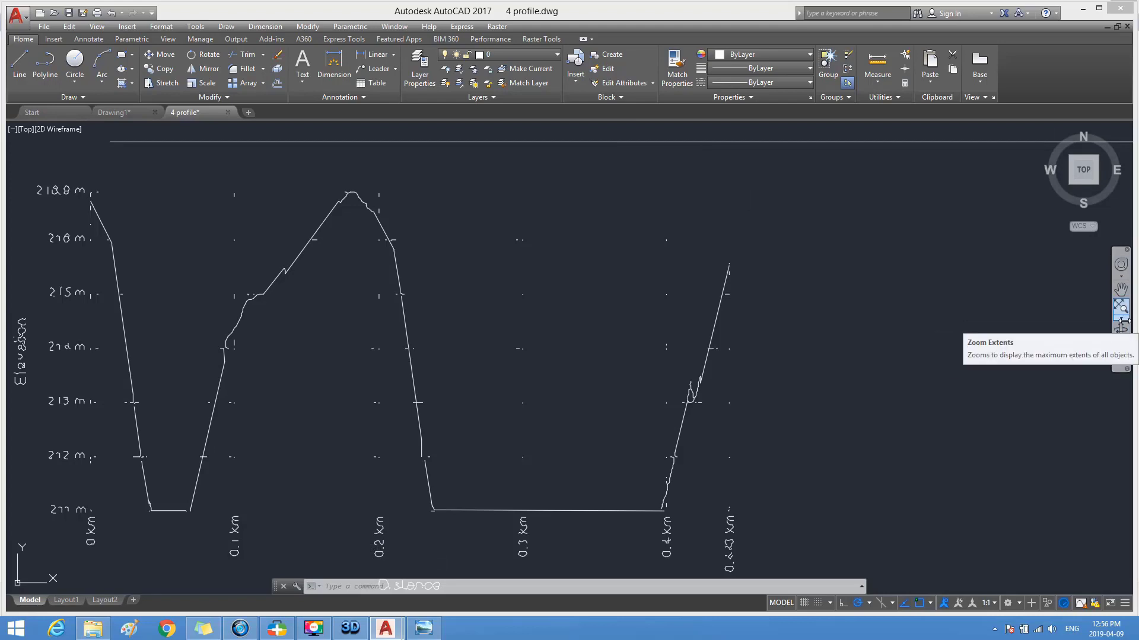
Zoom out twice to see the whole drawing
click(1123, 320)
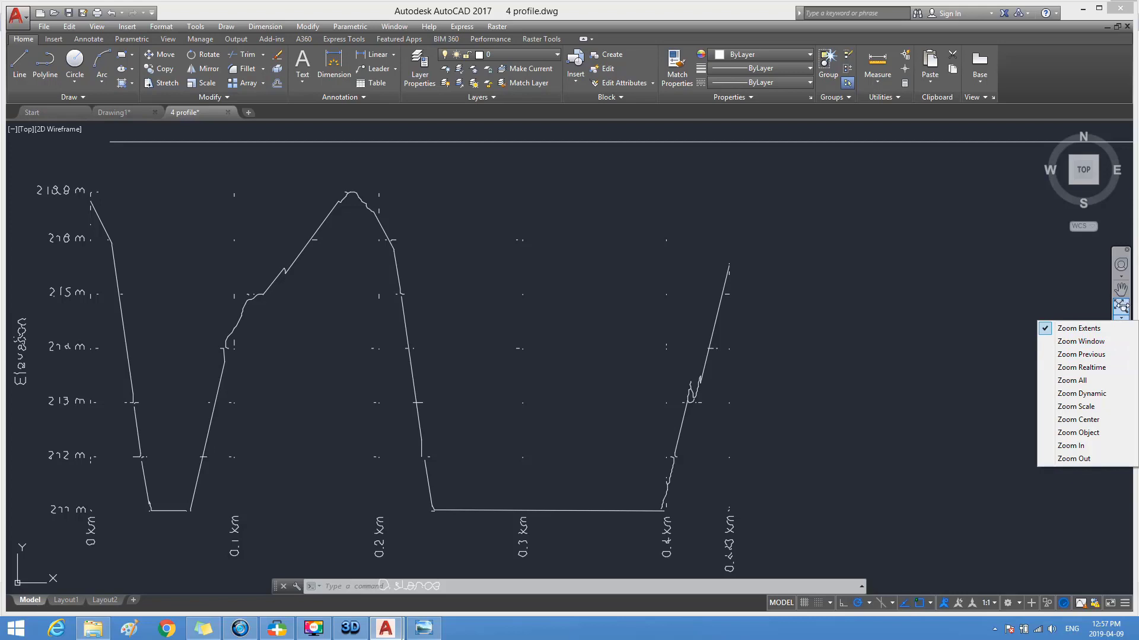
click(1120, 305)
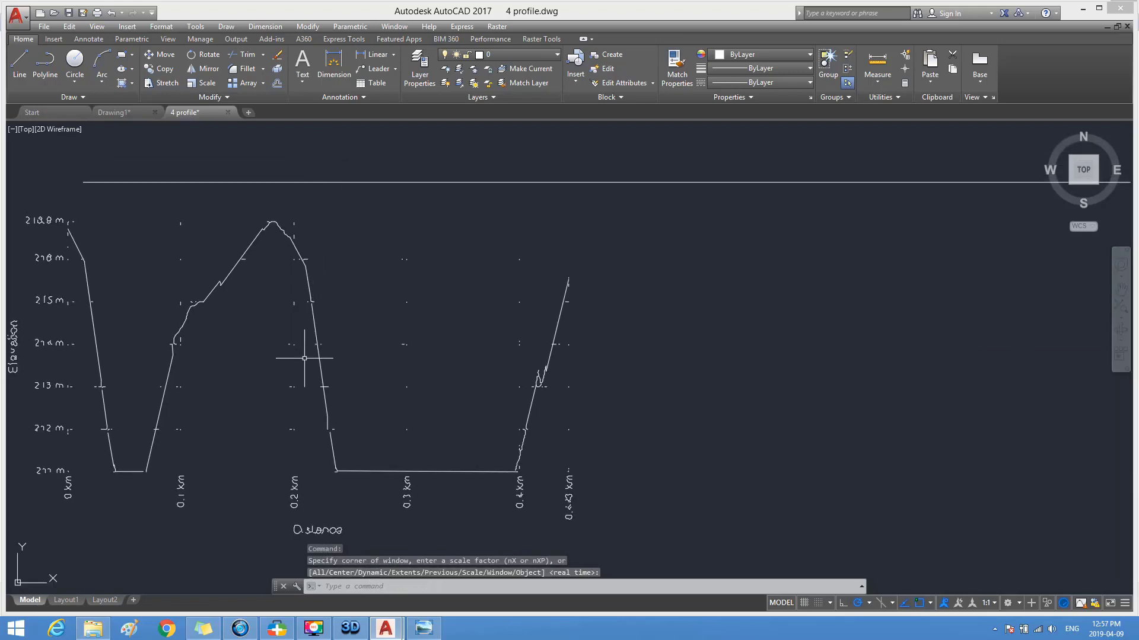
click(1120, 318)
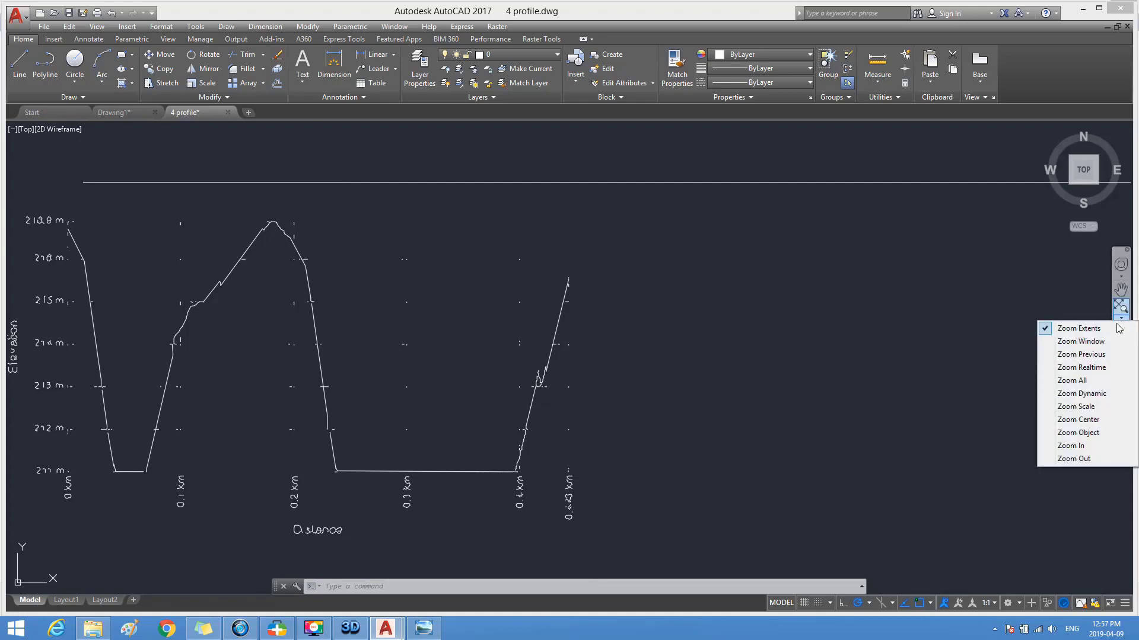
click(1074, 463)
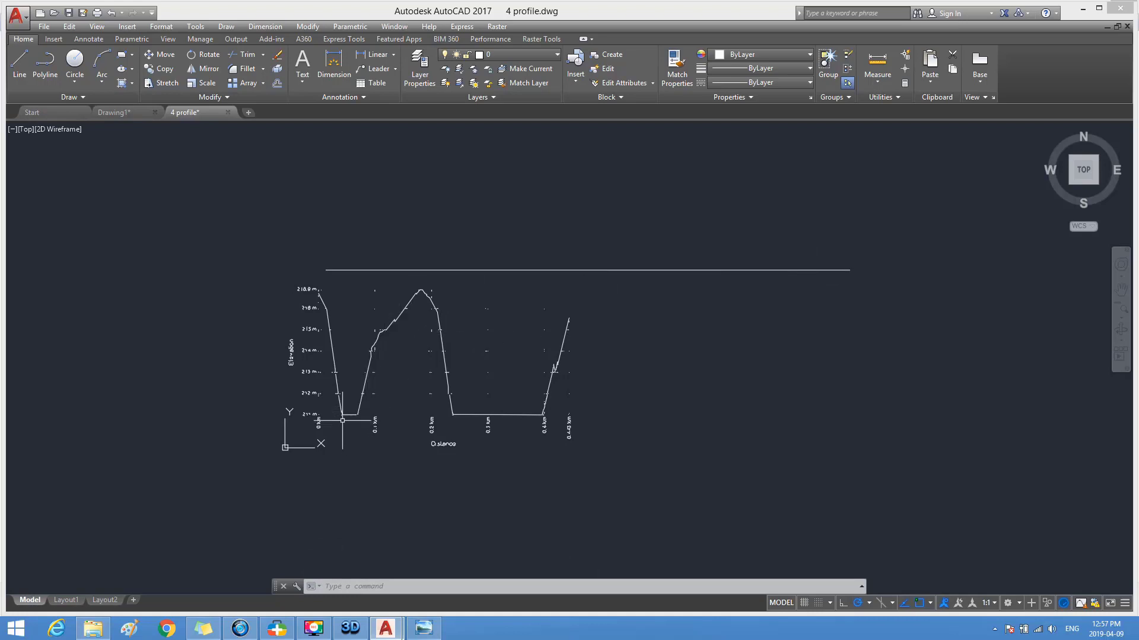
Zoom window around the profile and reference line, then pan to centre them
click(1125, 324)
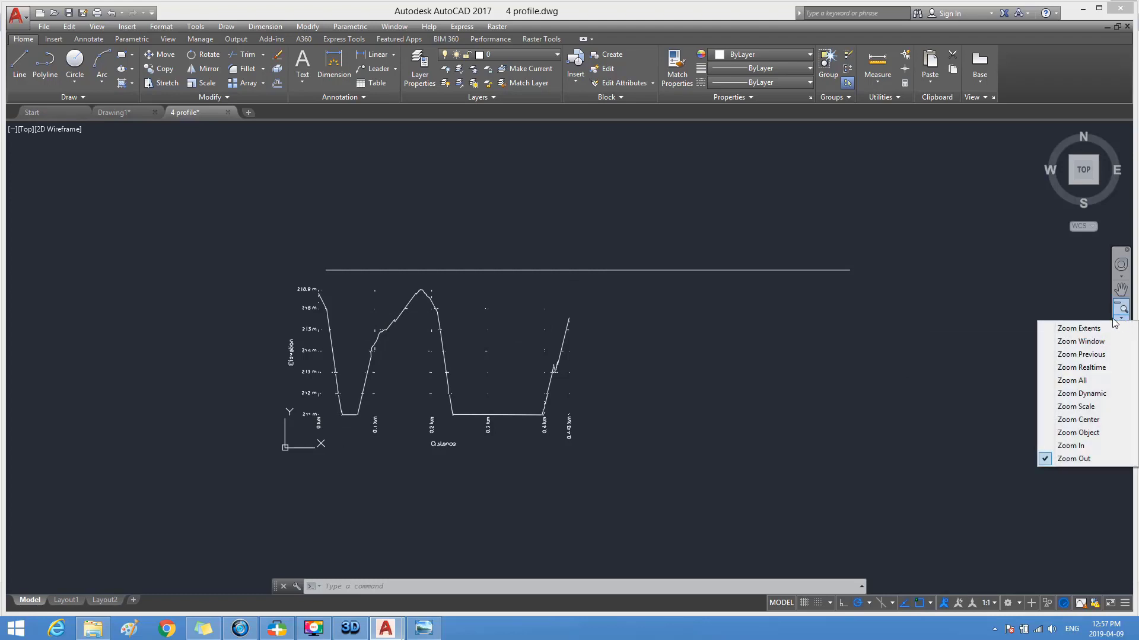
click(1076, 344)
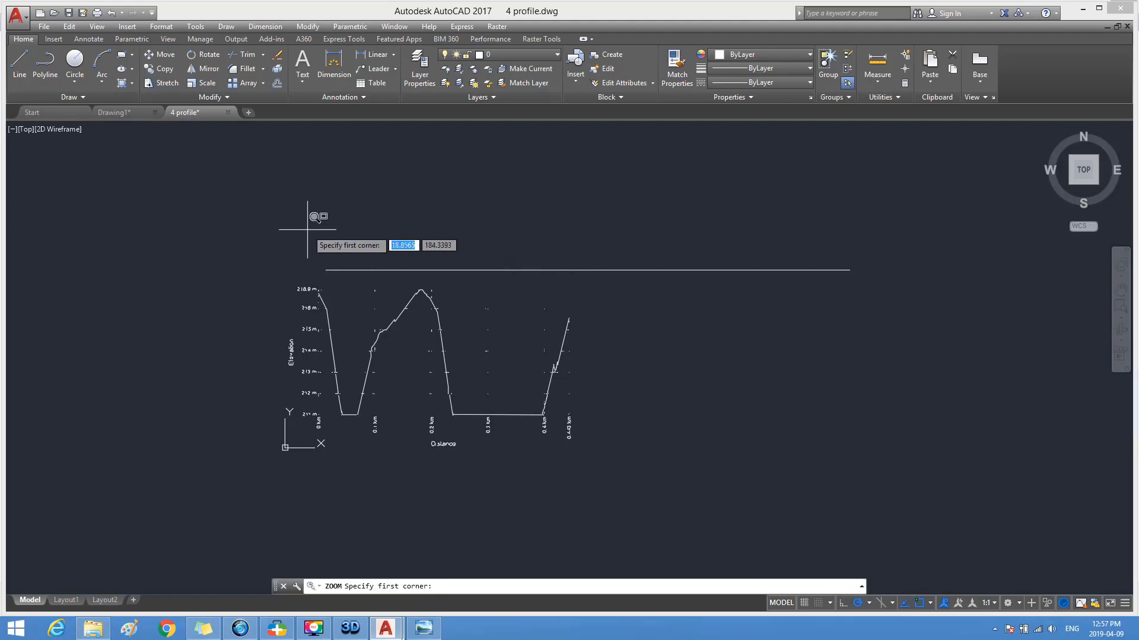
click(216, 227)
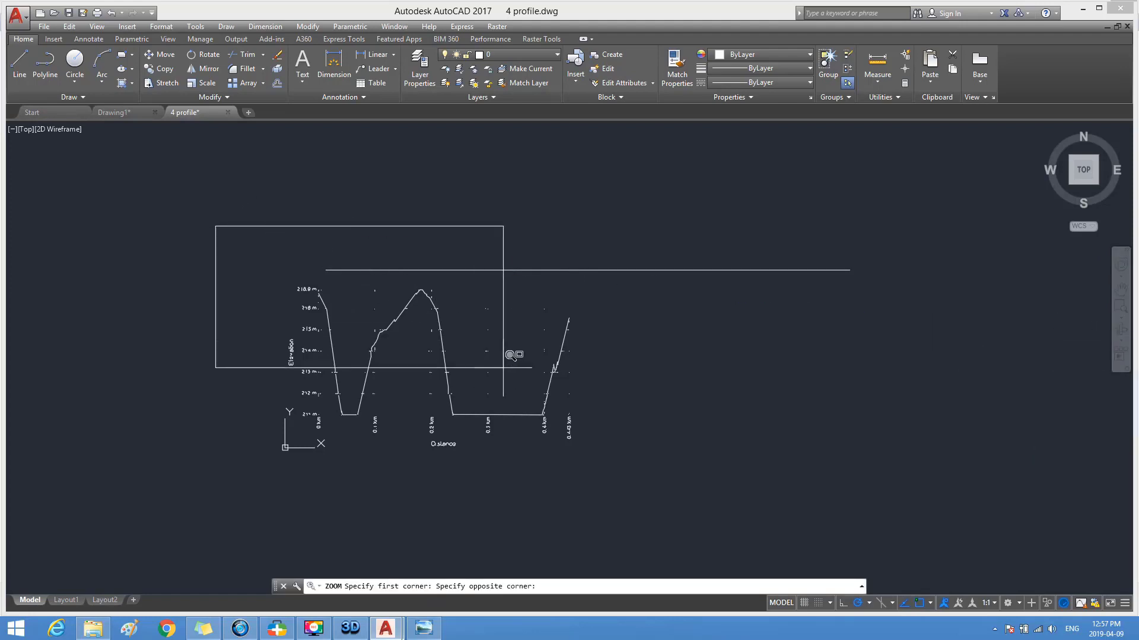
click(879, 493)
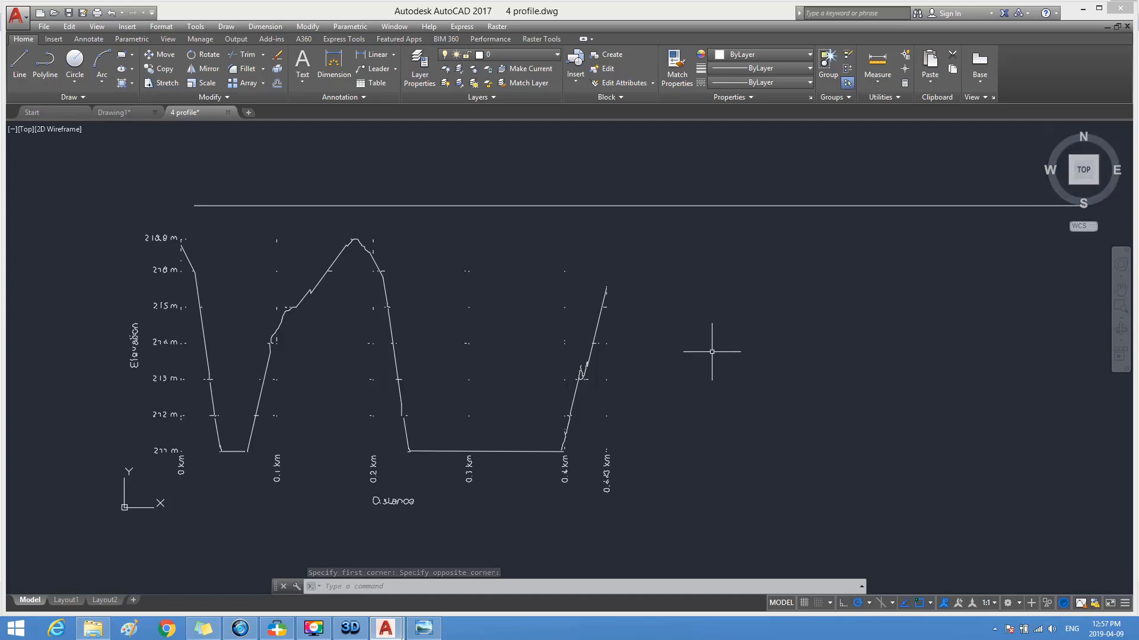
click(1118, 290)
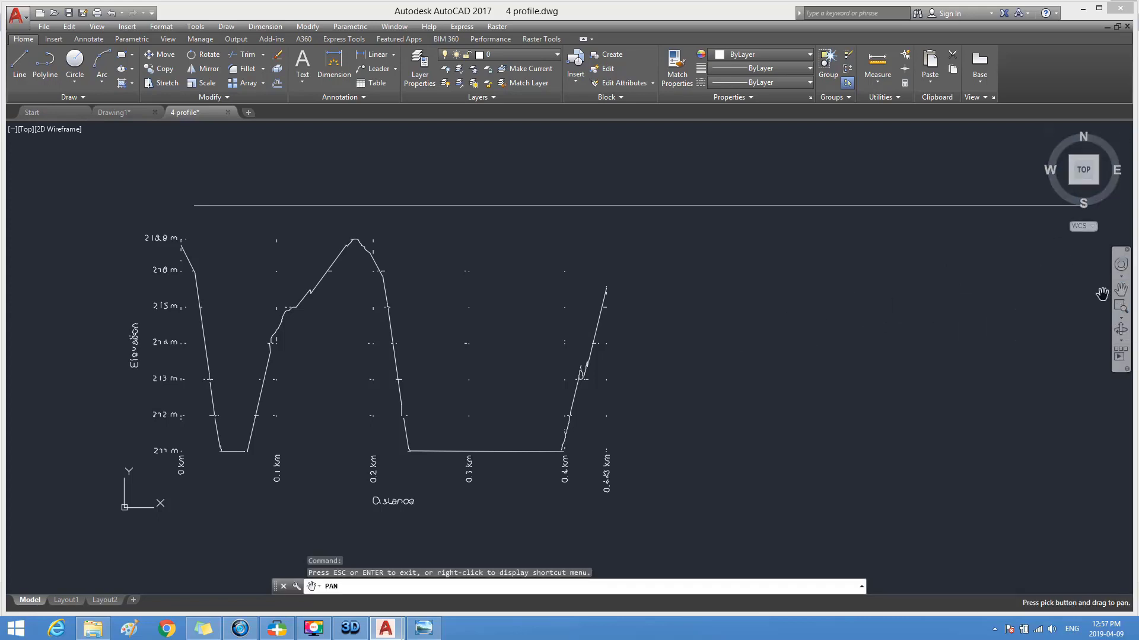
drag(780, 282, 705, 298)
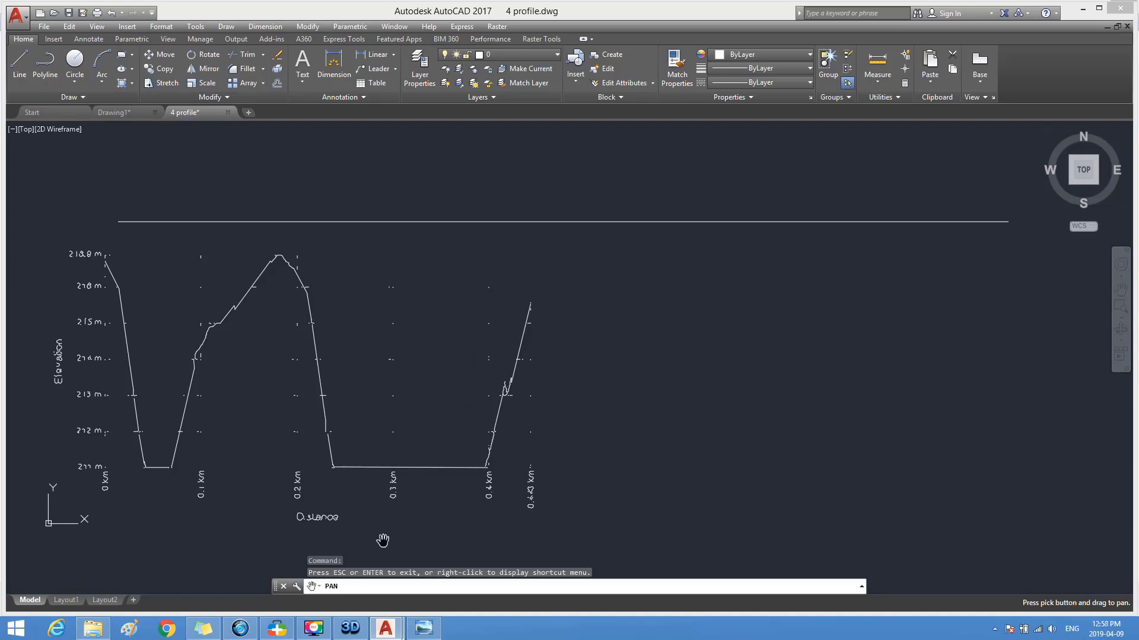
key(Escape)
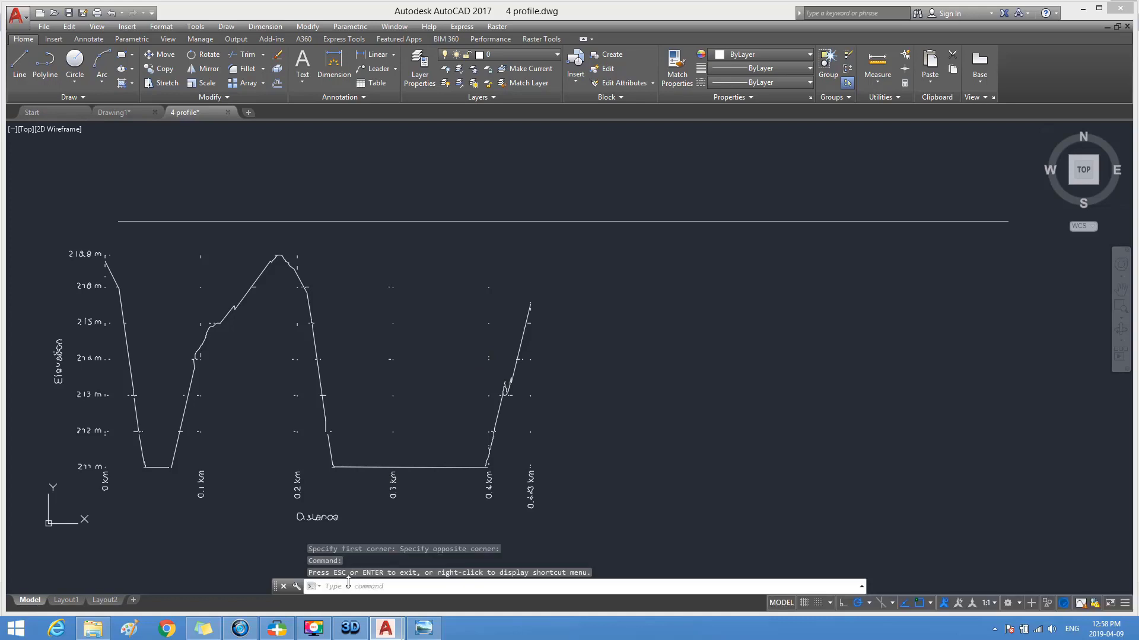
click(350, 587)
Start ALIGN and window-select the whole profile with its labels
text(a)
text(l)
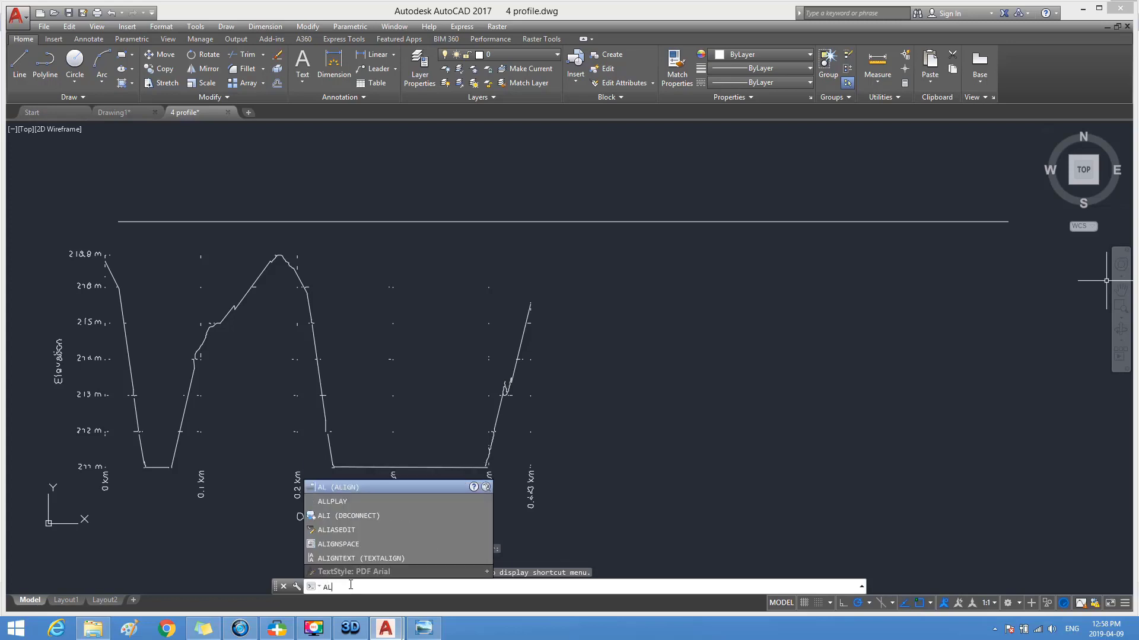
click(313, 485)
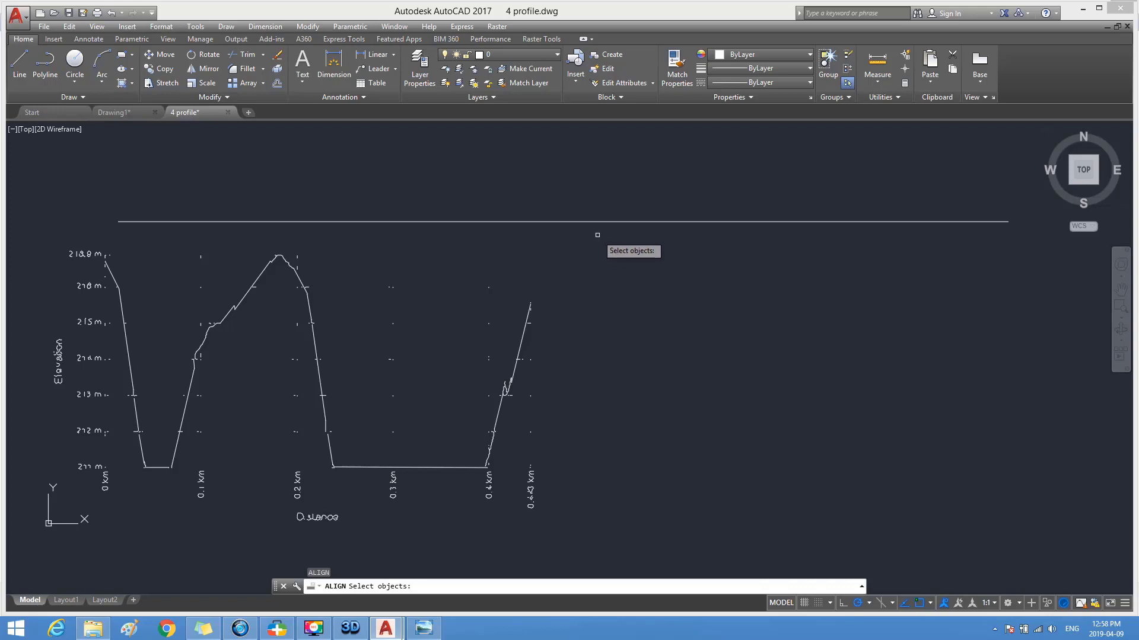
click(597, 235)
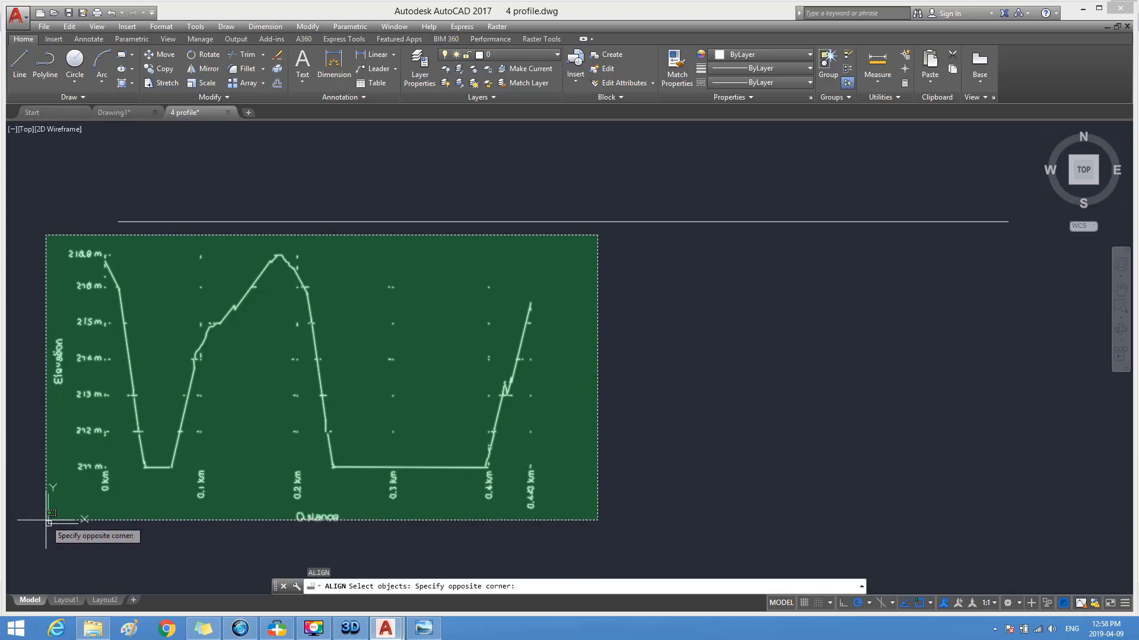
click(46, 521)
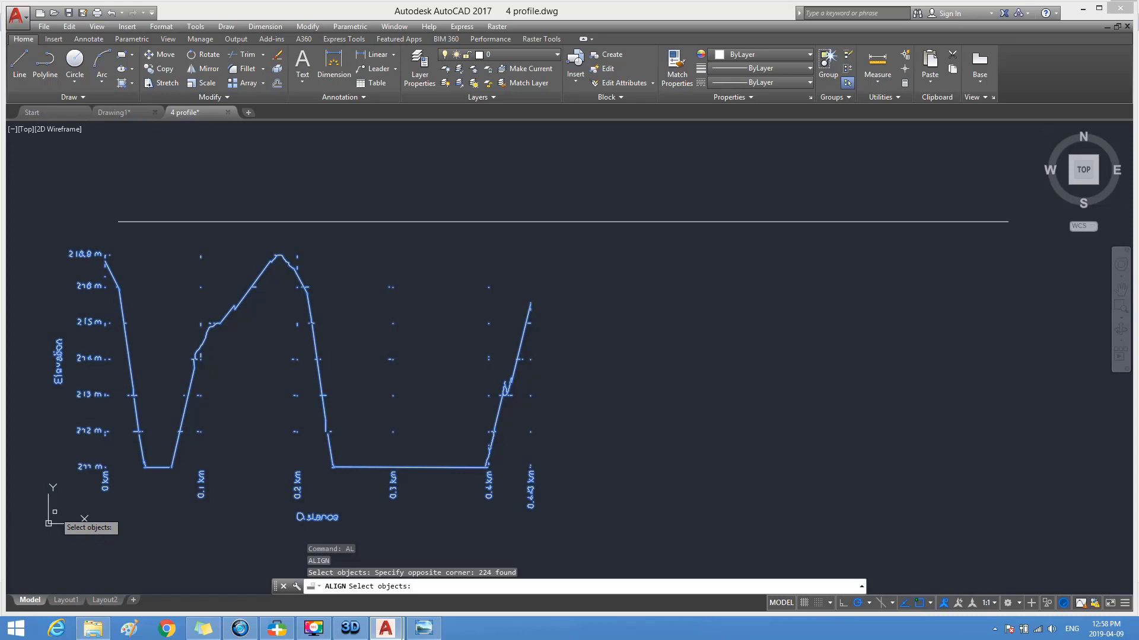
key(Return)
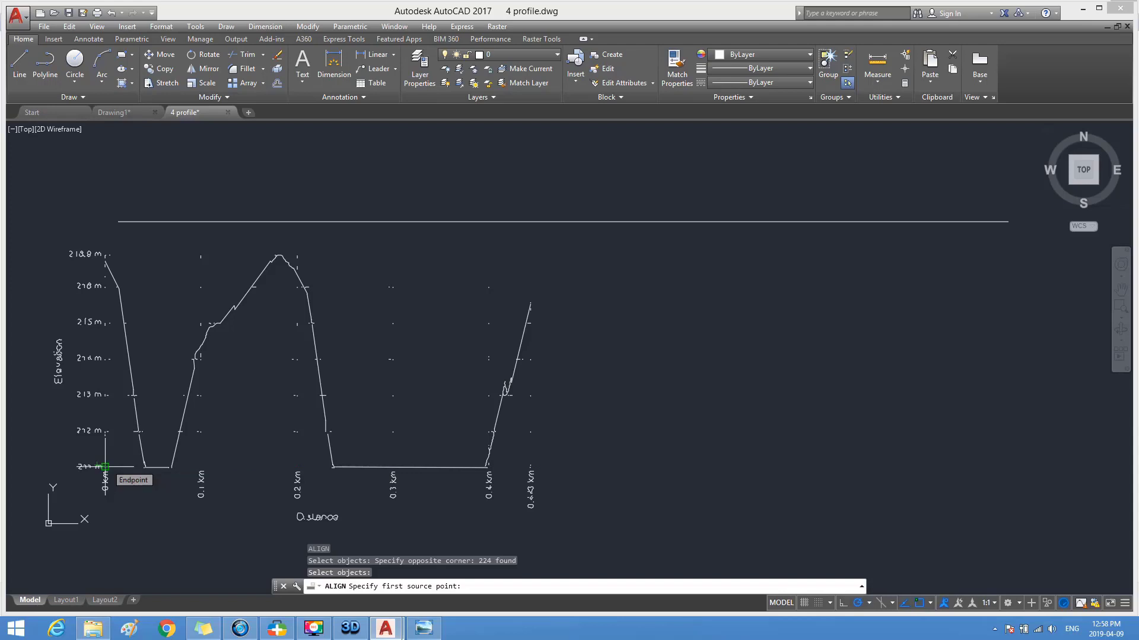
Align the 0 and 0.443 km baseline ends to the reference line ends, scaling the profile
click(105, 466)
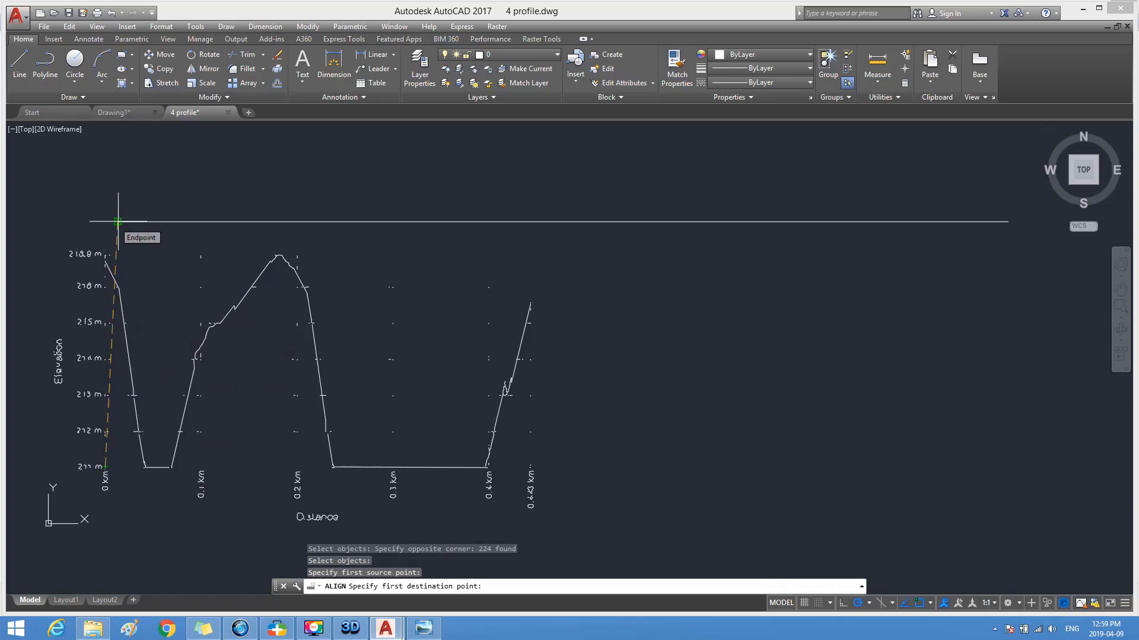
click(118, 222)
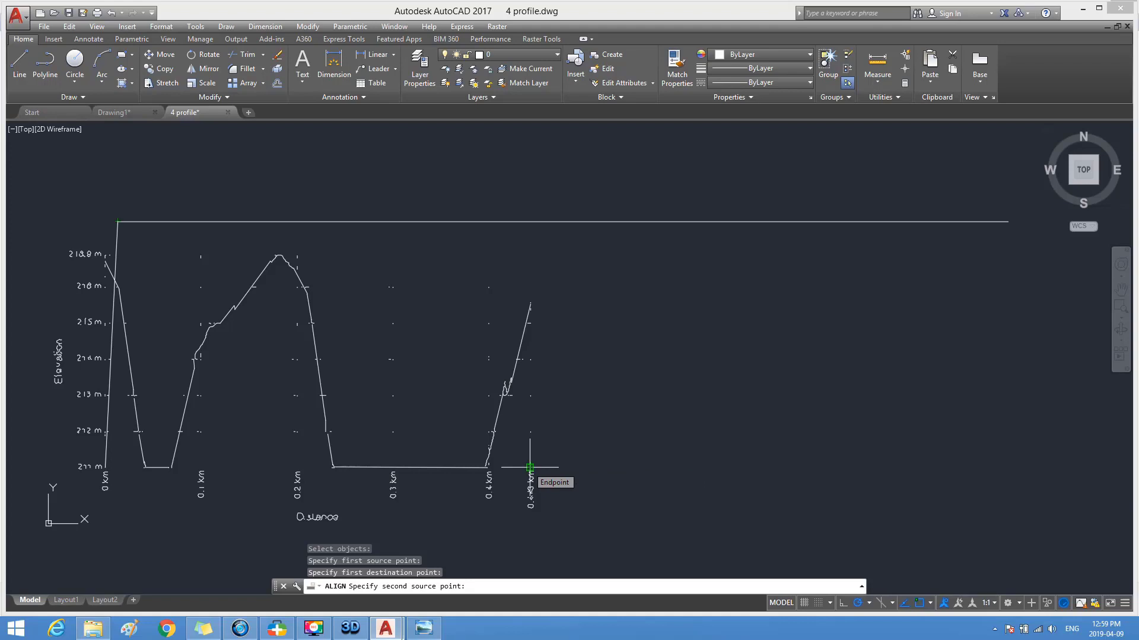
click(530, 468)
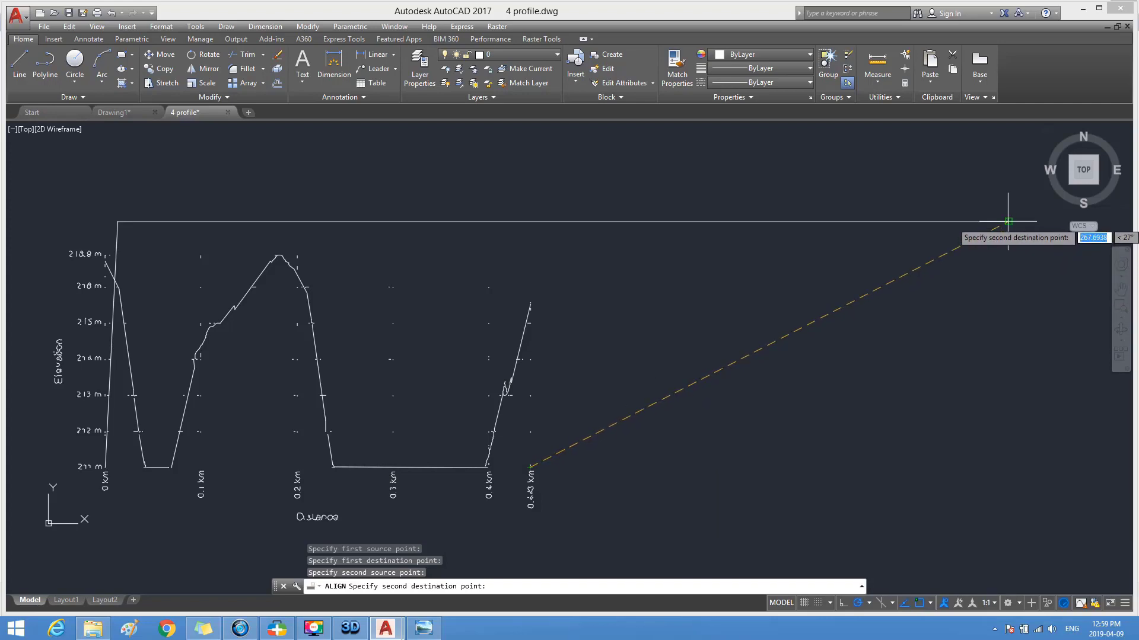
click(1008, 222)
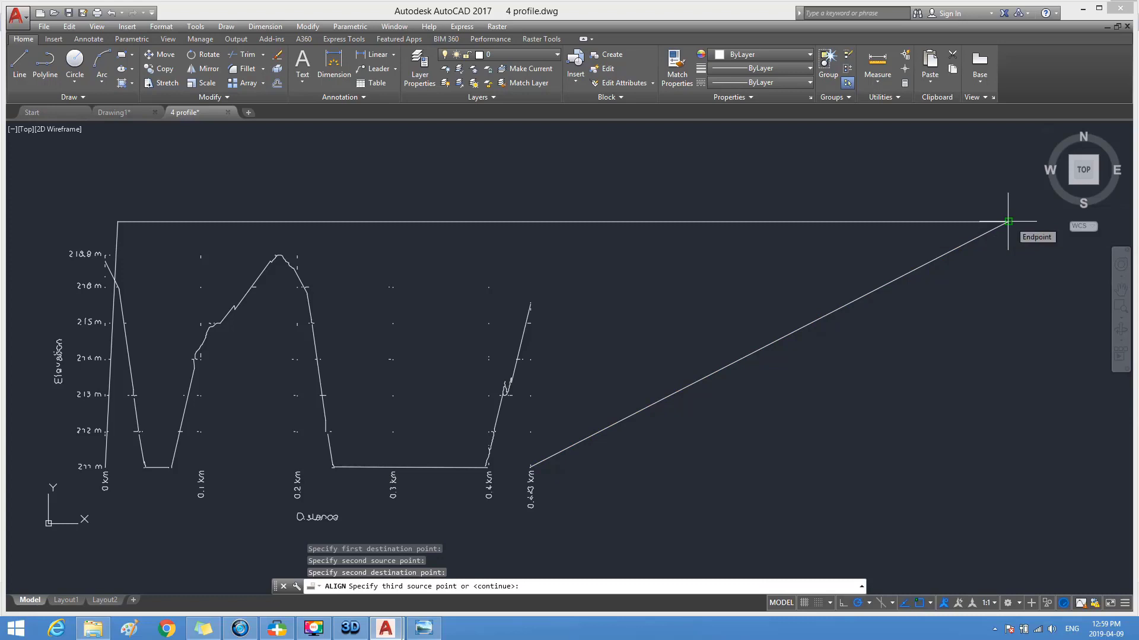
key(Return)
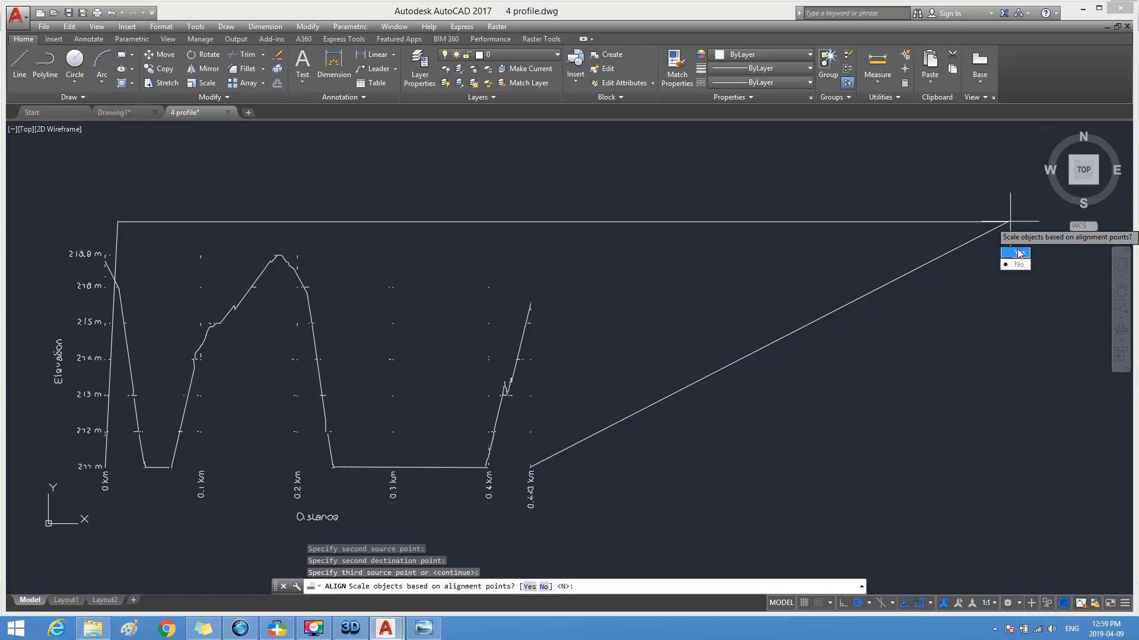
click(1019, 254)
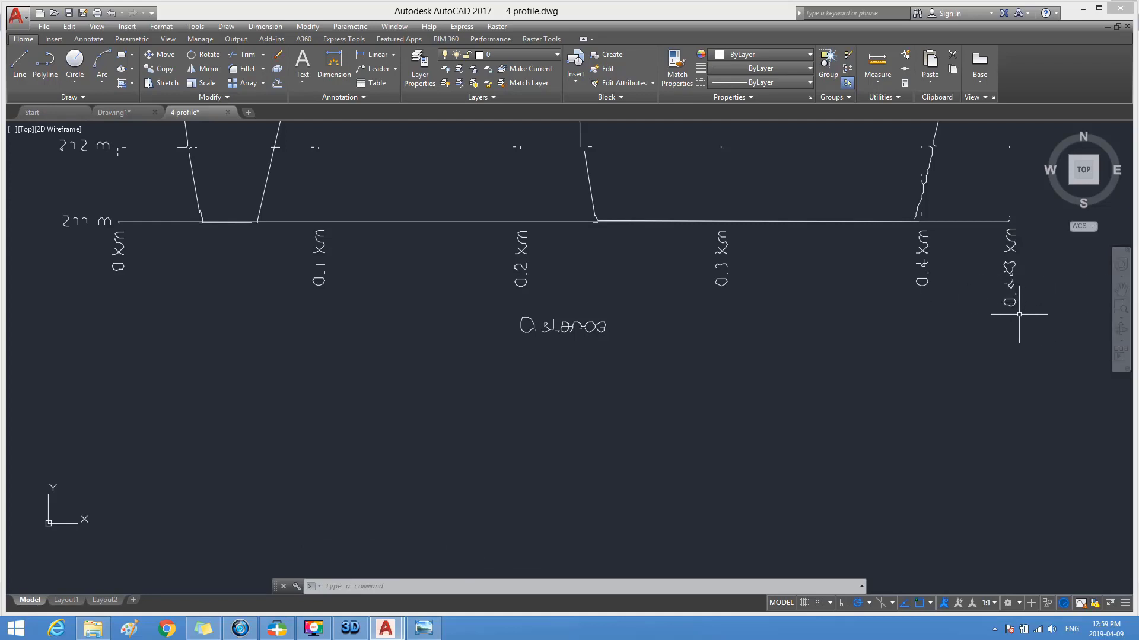
Zoom to extents so the rescaled profile graph fills the view
click(1121, 319)
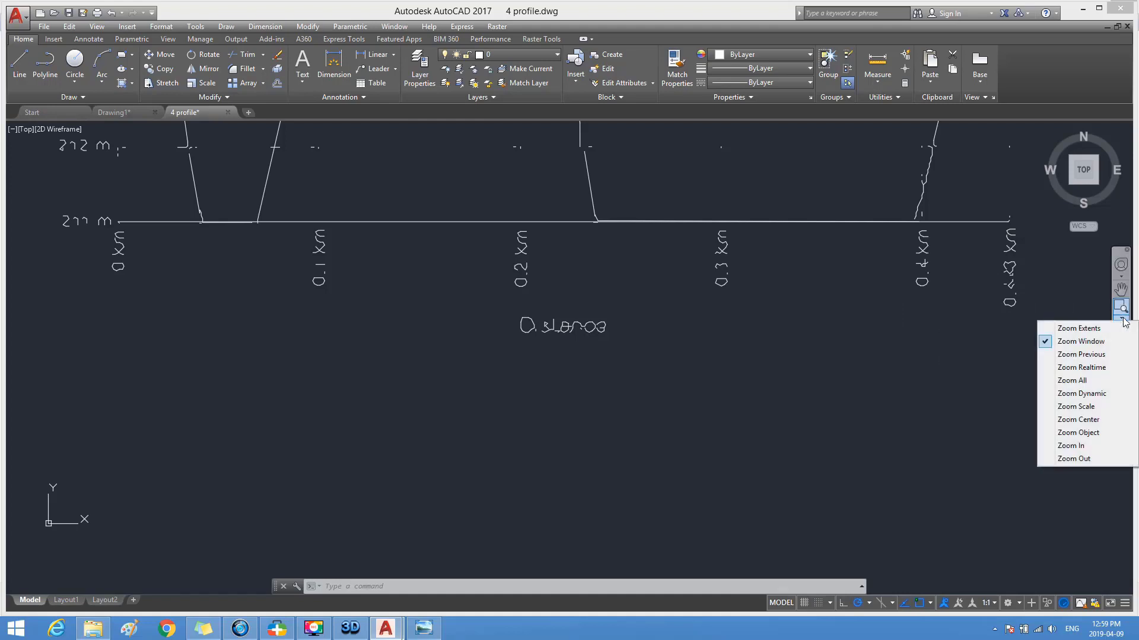
click(1079, 328)
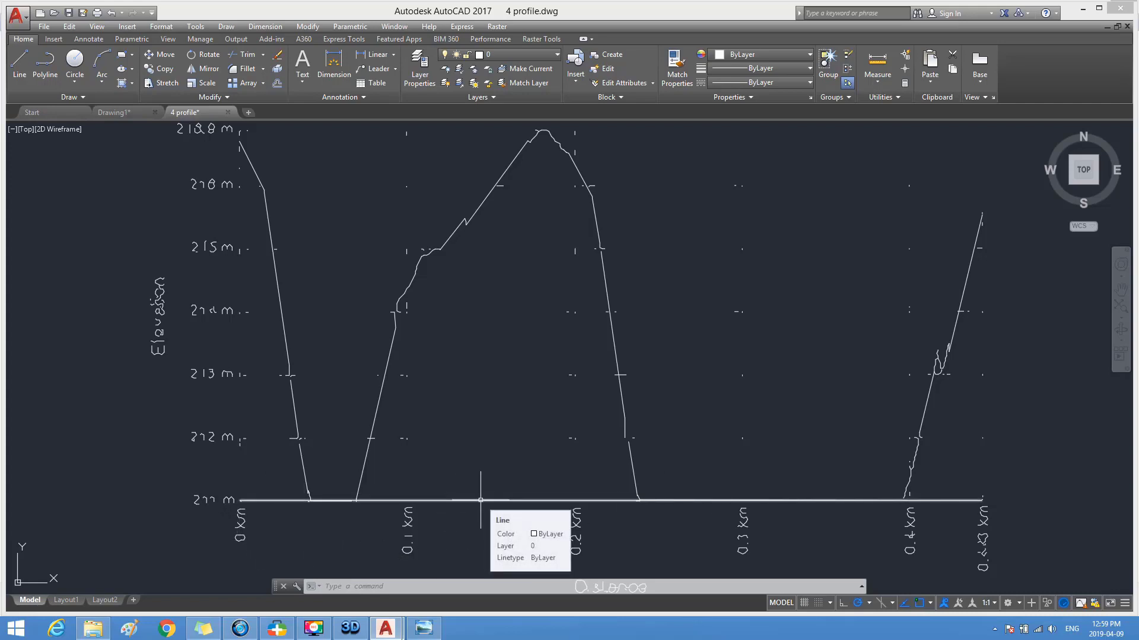
click(335, 585)
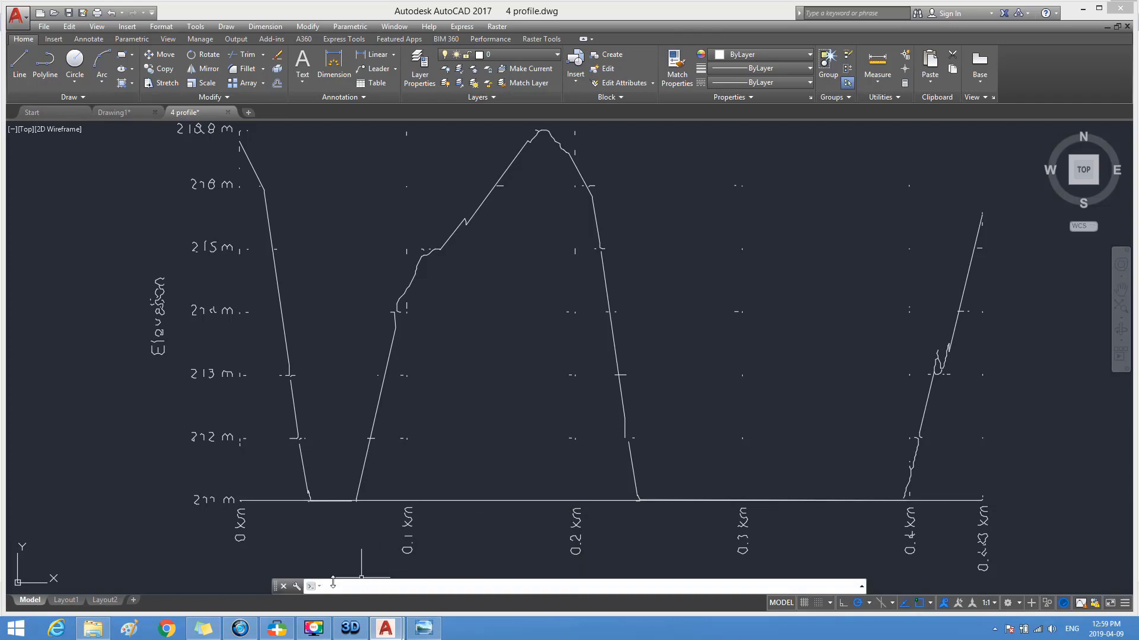
text(DI)
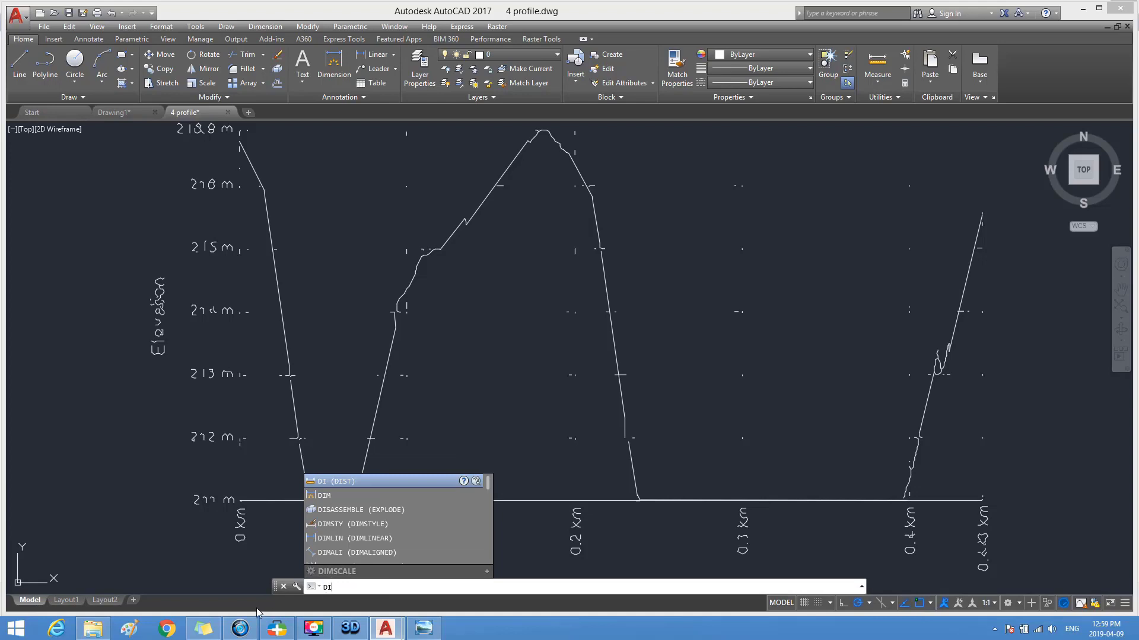
Measure the baseline with DIST from its 0 km end to its 0.443 km end, about 442.26 units
click(315, 481)
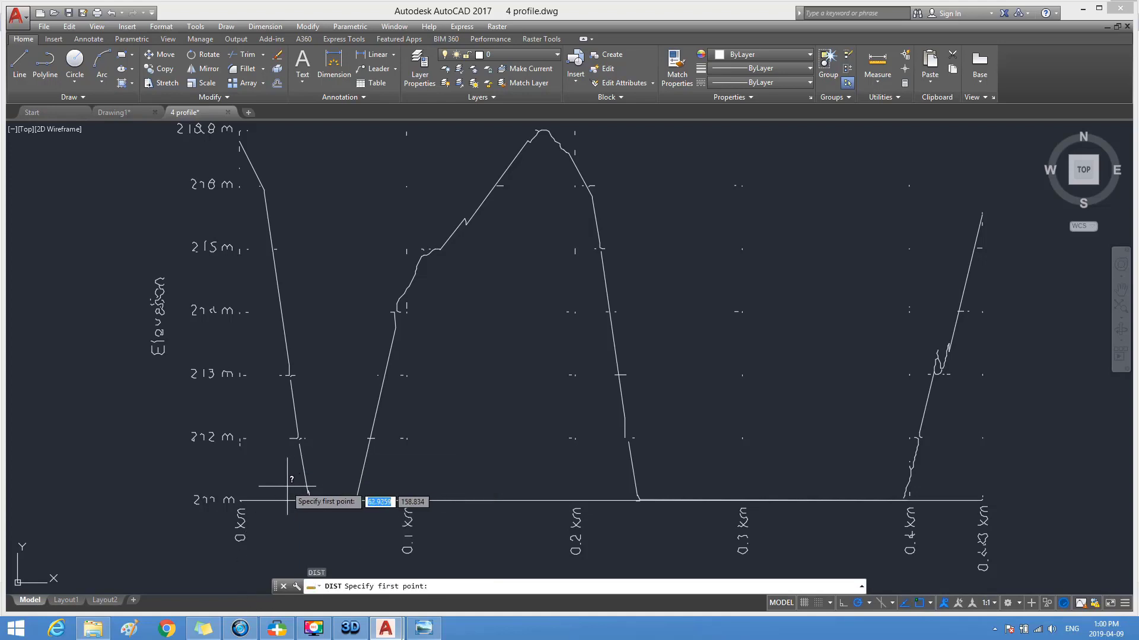
click(241, 501)
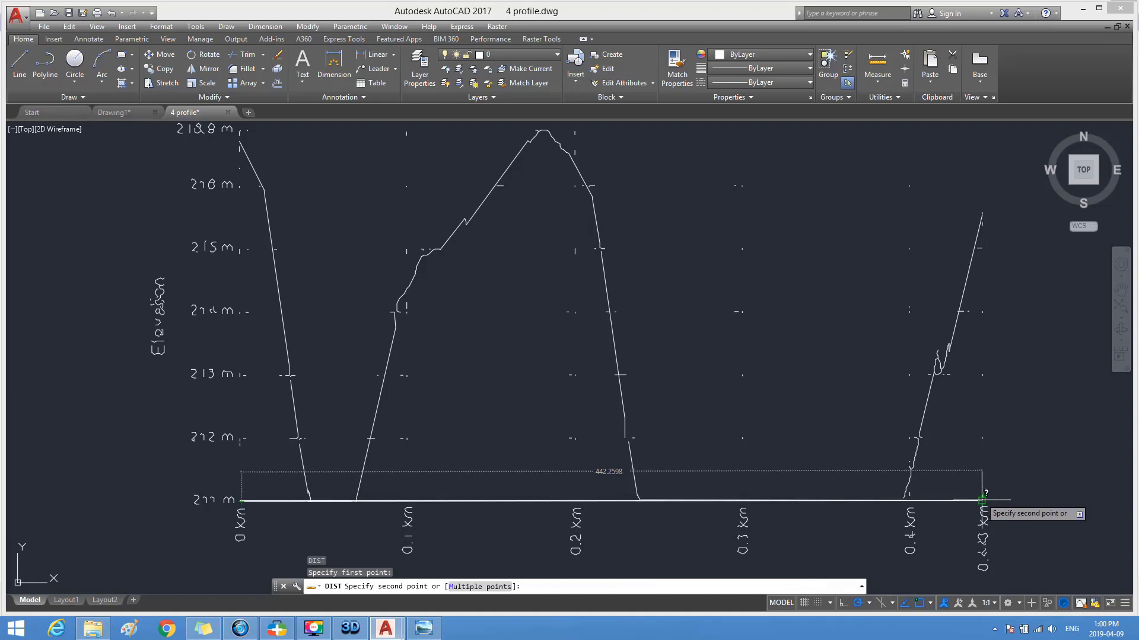
click(982, 499)
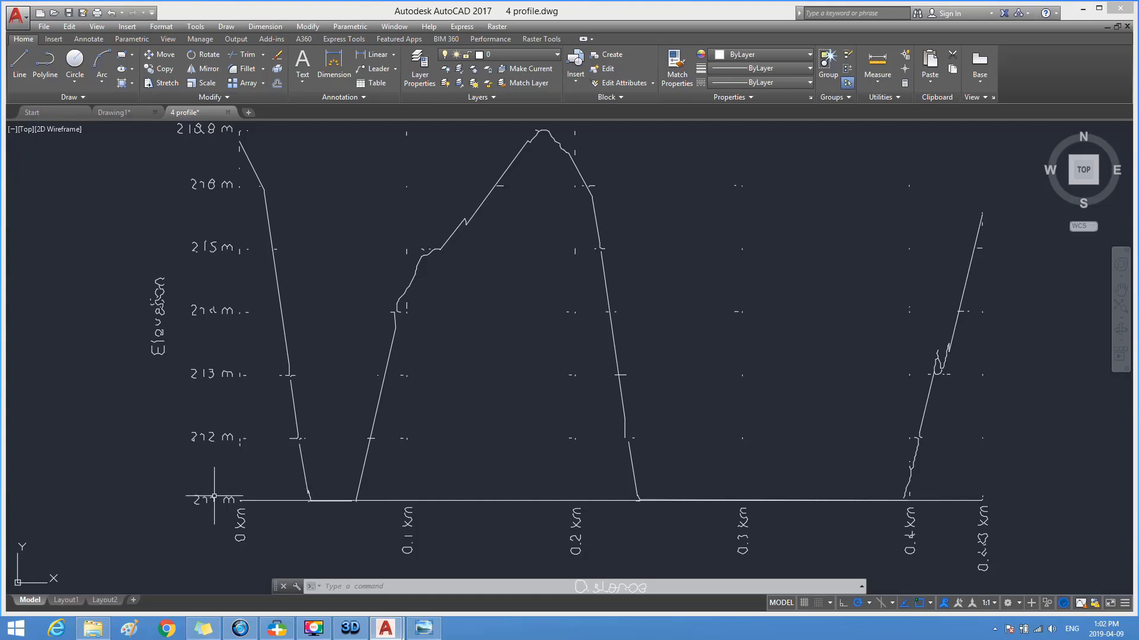
click(421, 634)
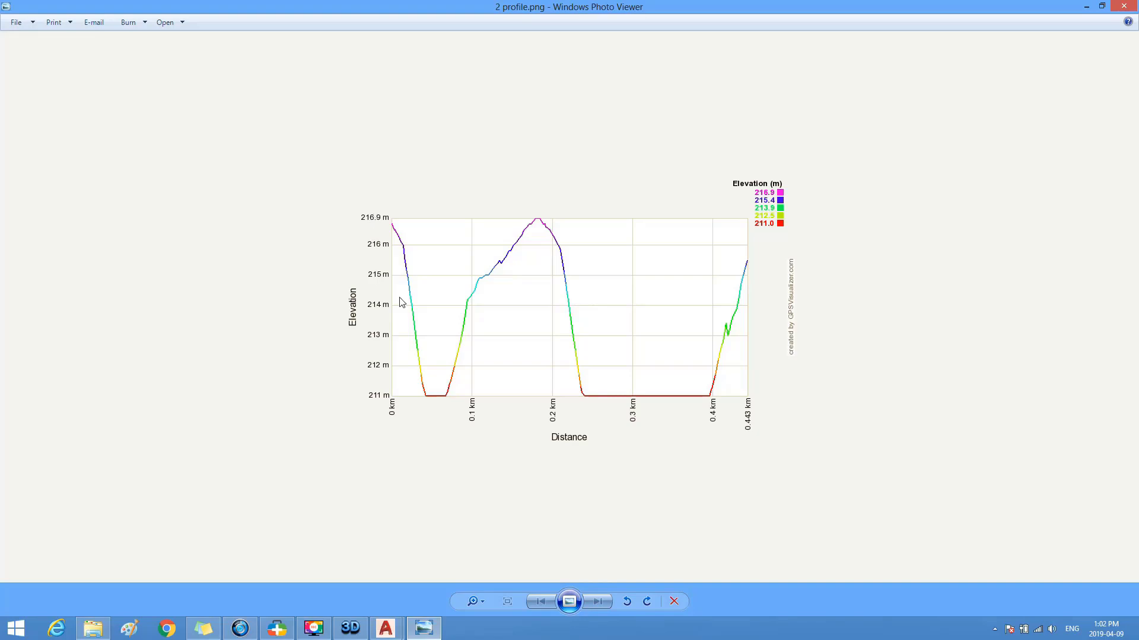
click(435, 638)
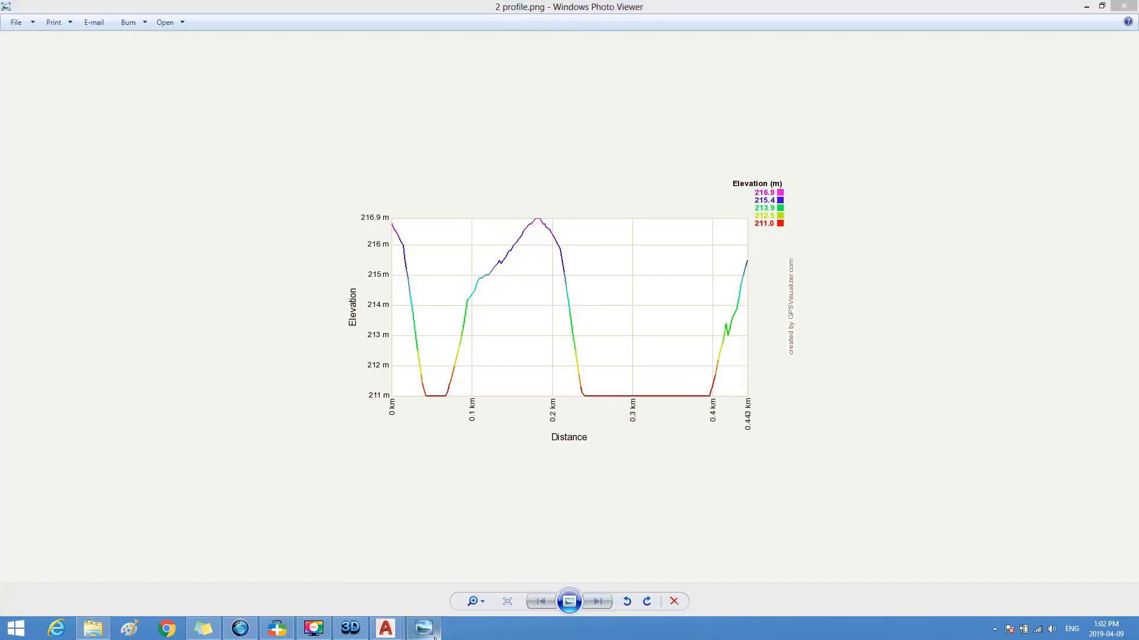
click(431, 636)
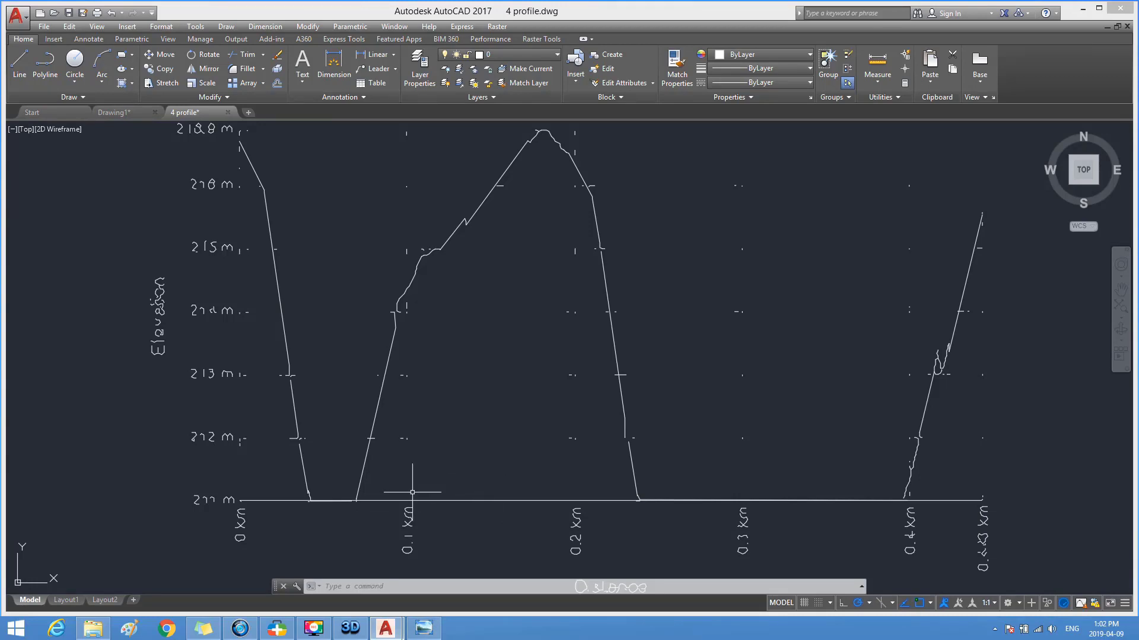
Measure the left elevation axis with DIST from the 211 m corner to its top end, about 221.13 units
click(318, 634)
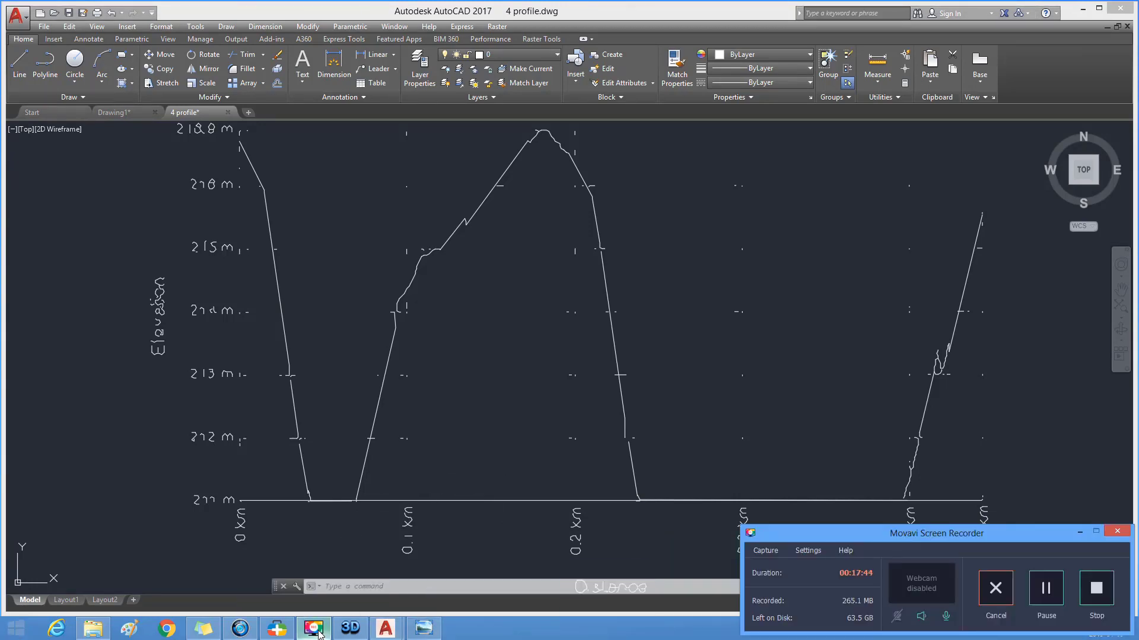
click(323, 630)
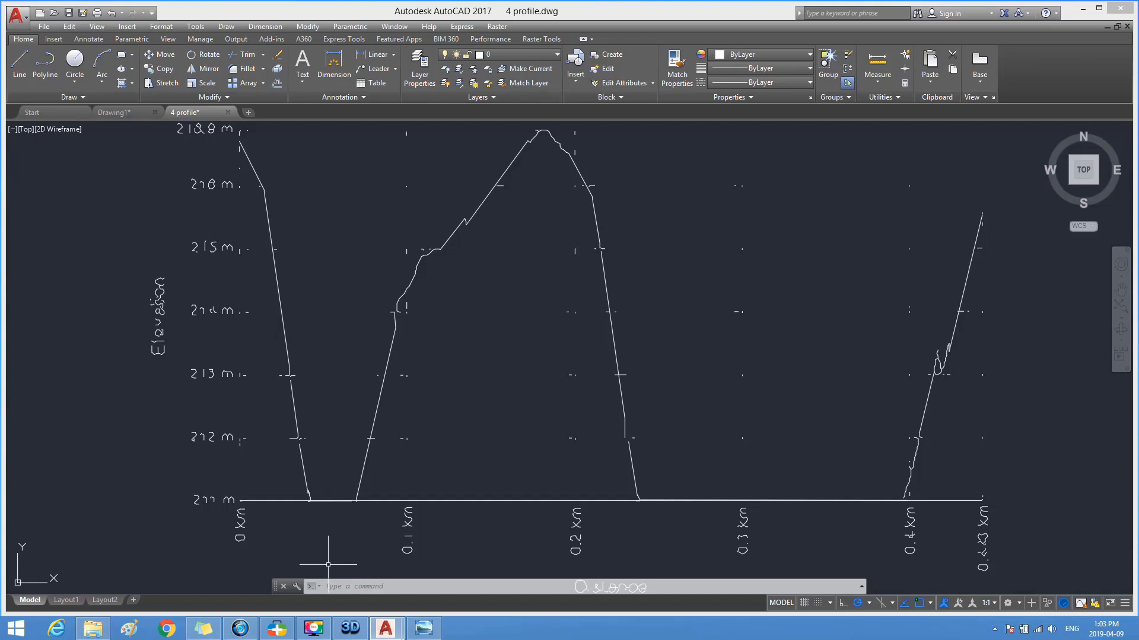
click(332, 585)
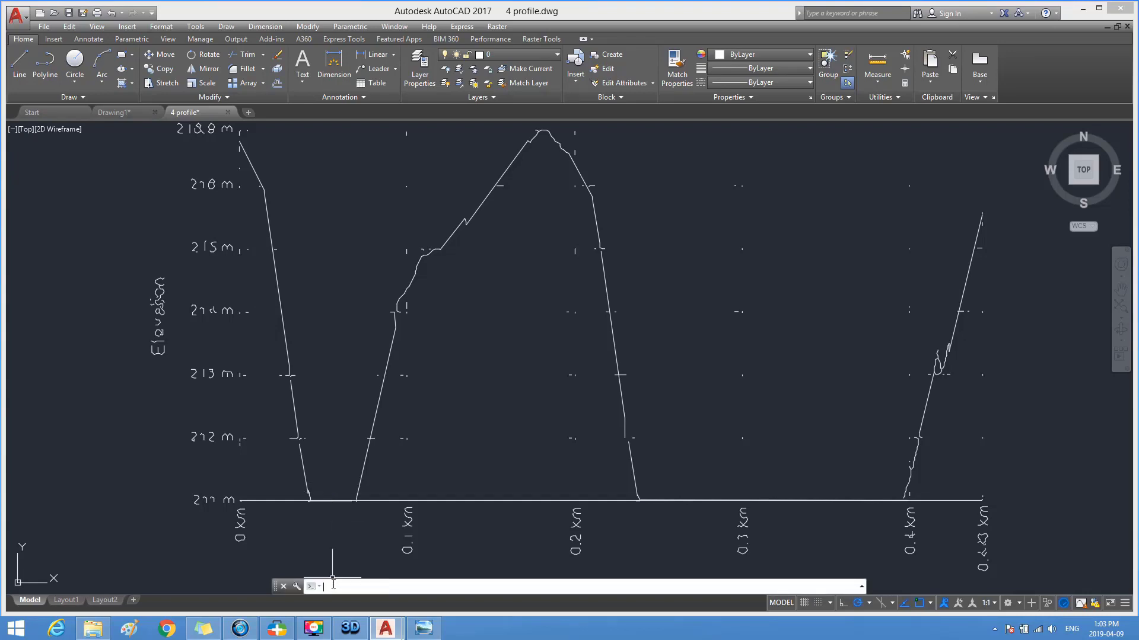
text(DI)
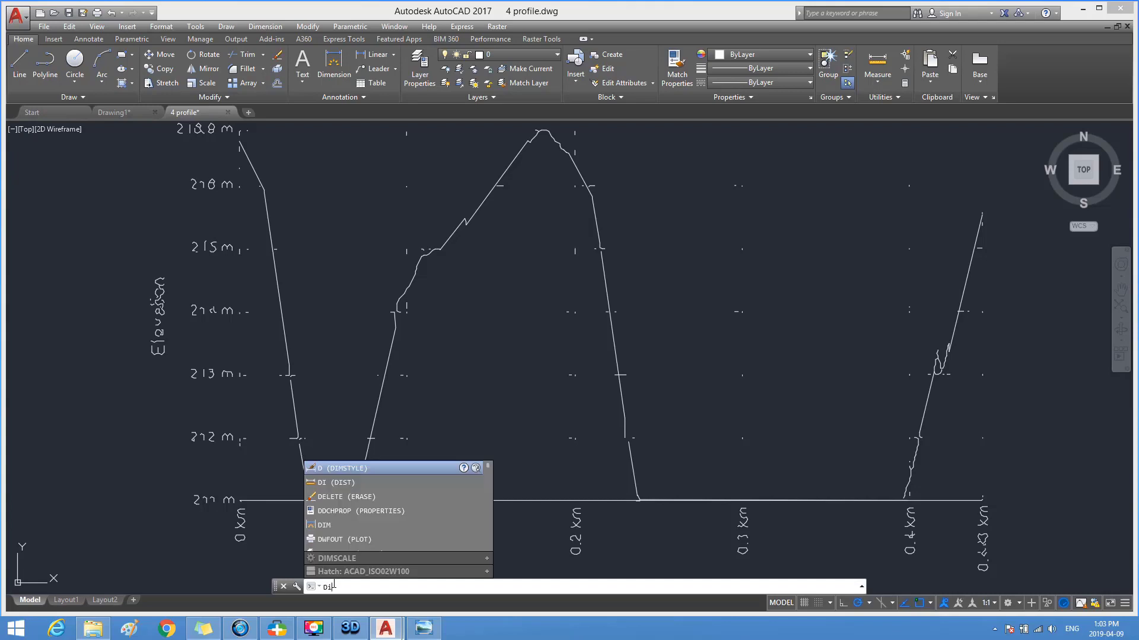
click(320, 484)
key(Return)
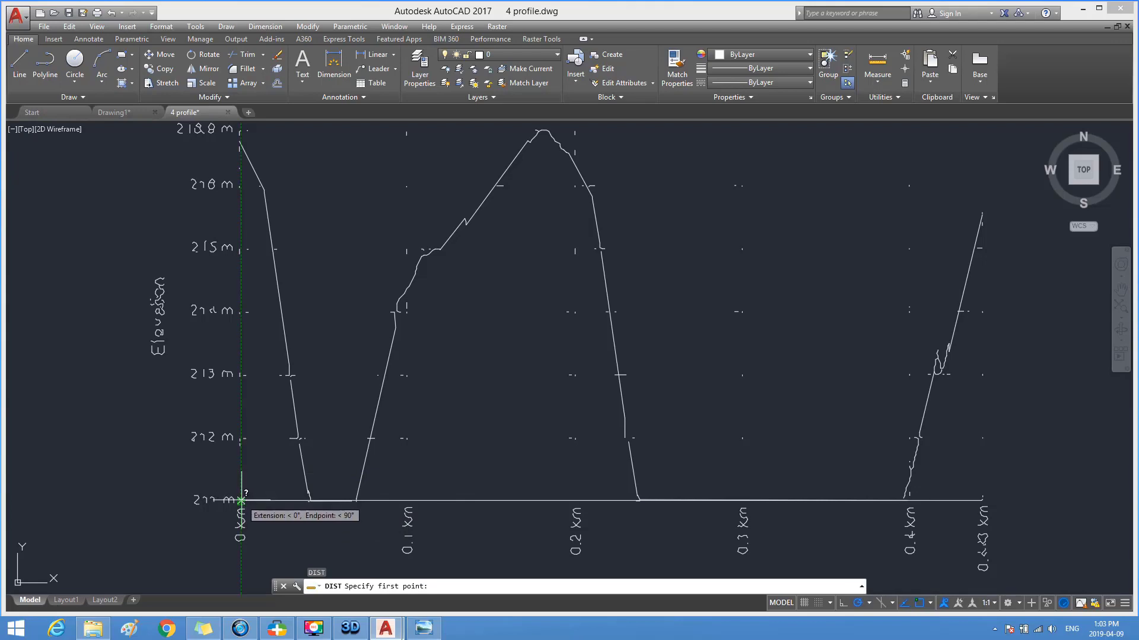
click(241, 501)
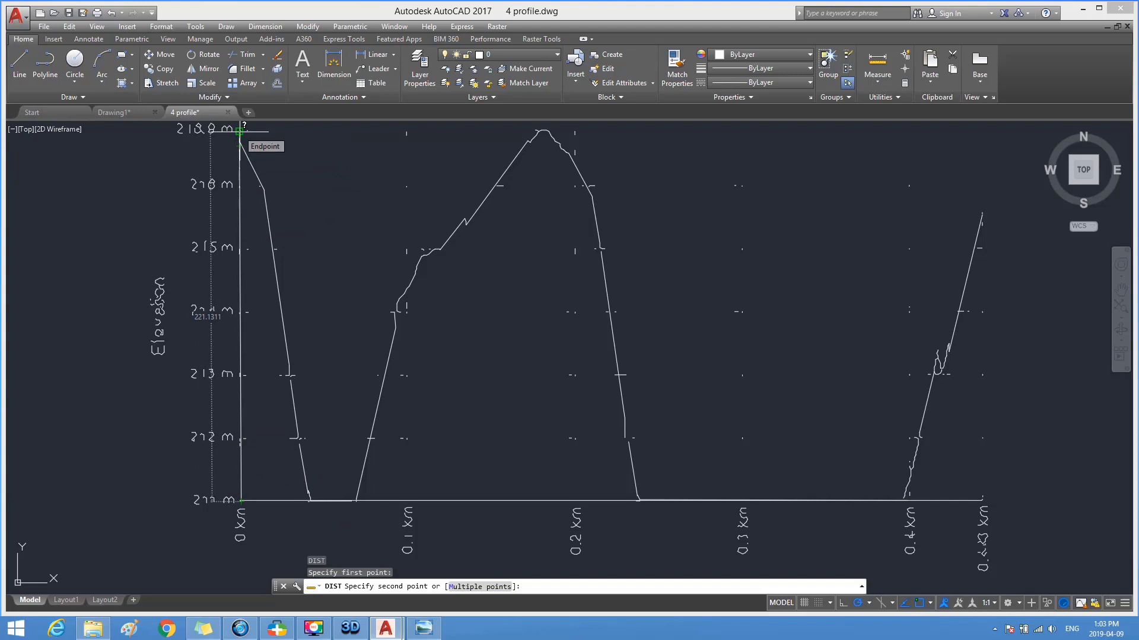
click(240, 130)
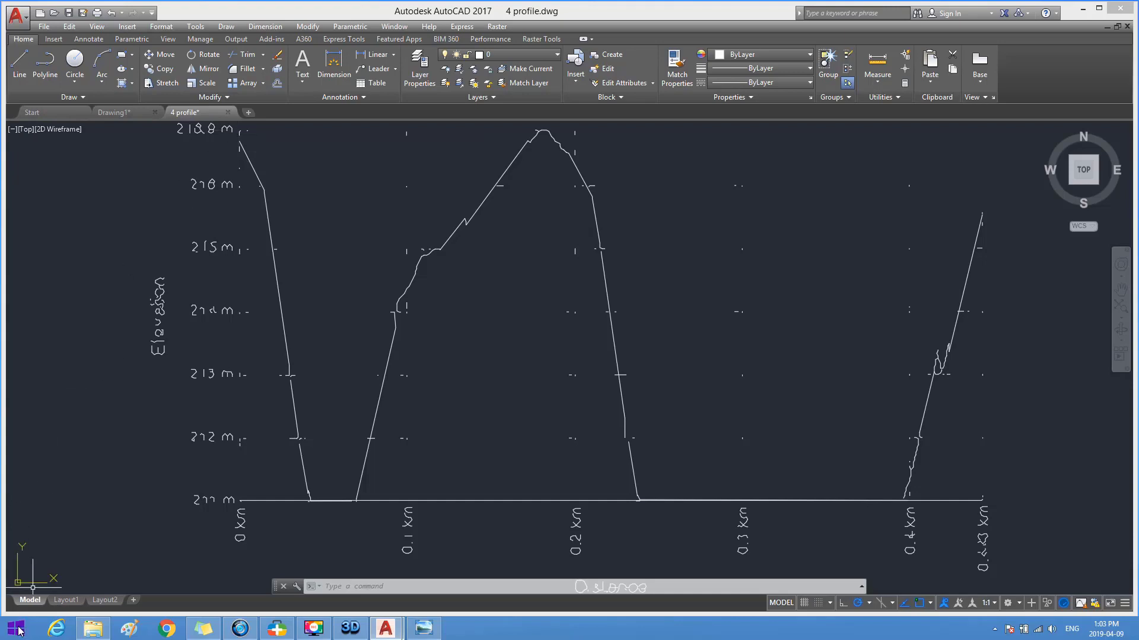
Launch Excel and start a new blank workbook, maximized to fill the screen
click(16, 628)
mouse_move(48, 580)
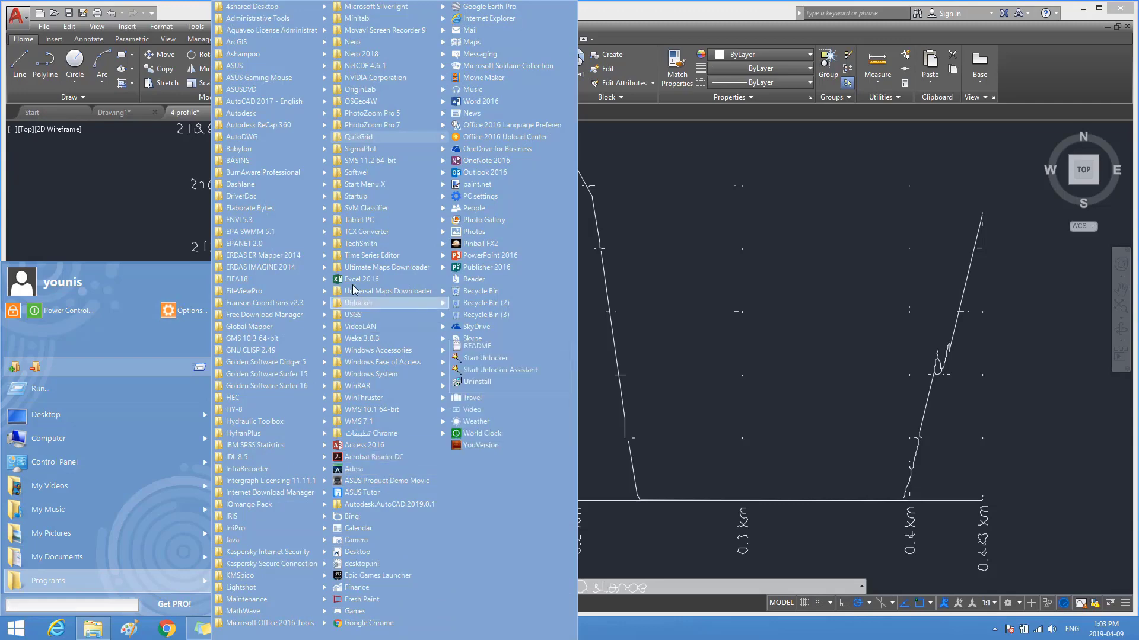
click(353, 282)
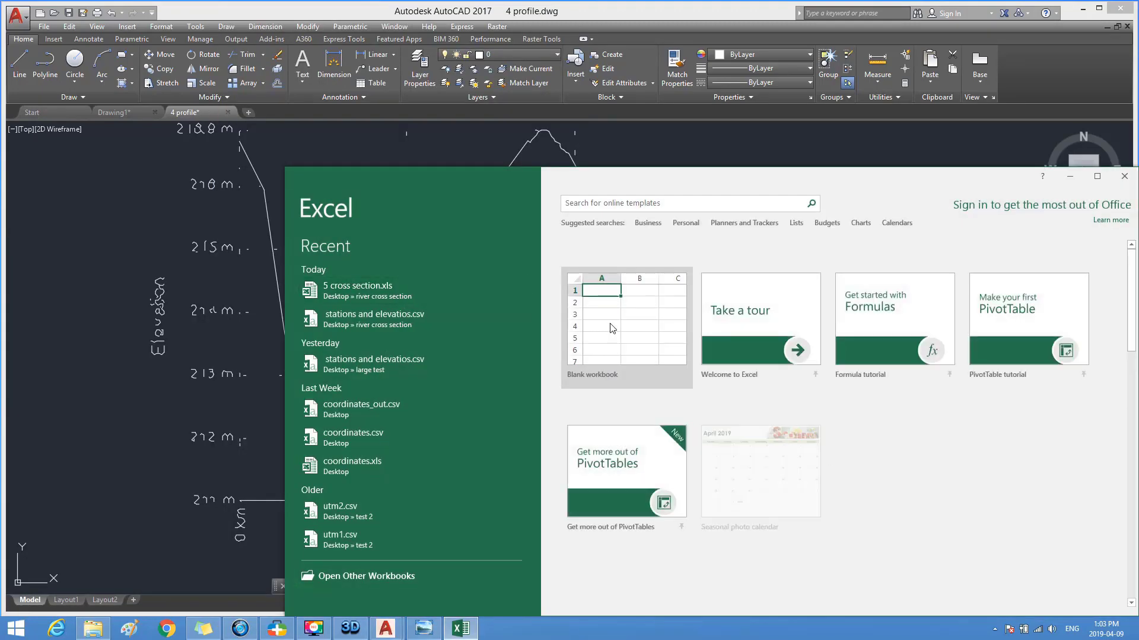
click(676, 344)
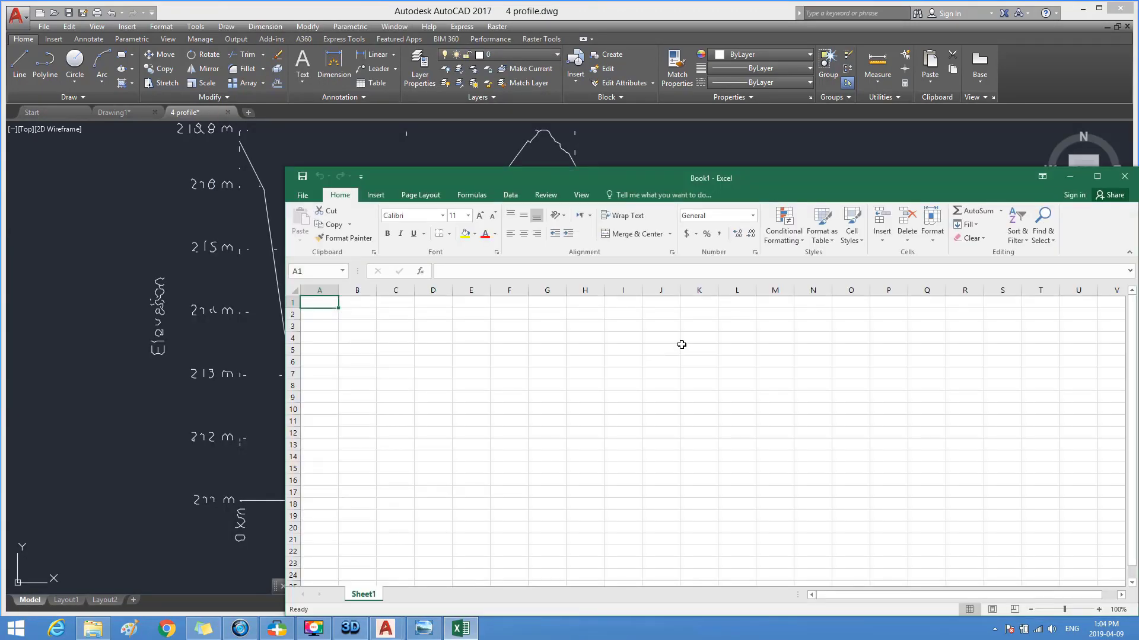
click(1097, 176)
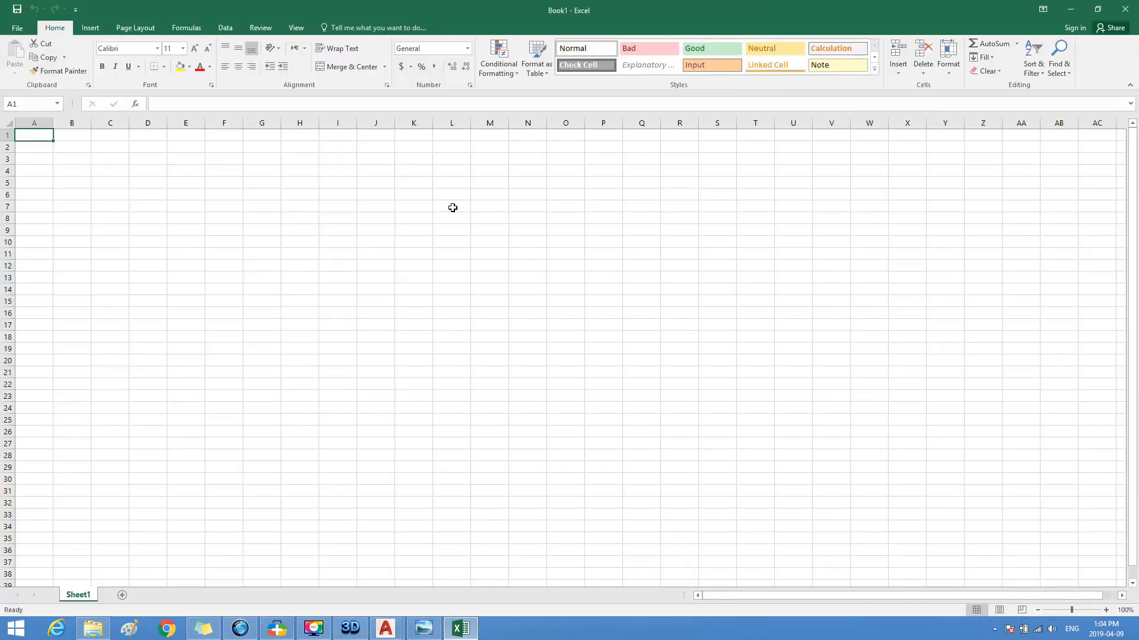
Enter the axis length 221.1311 in cell H5, after briefly checking the reference chart
click(298, 186)
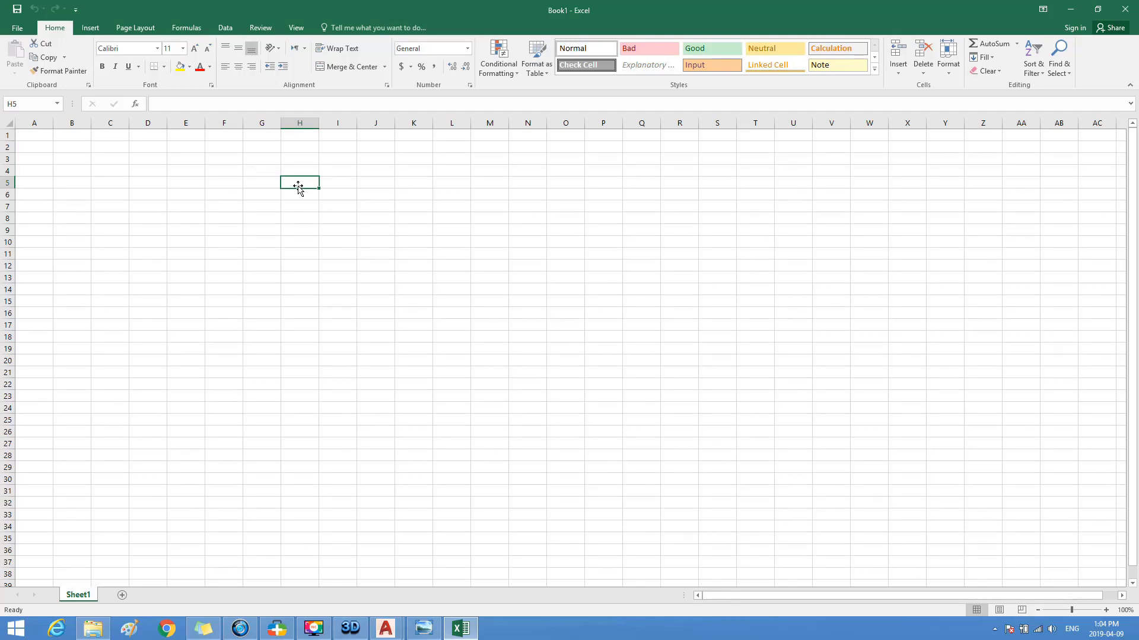
text(221.)
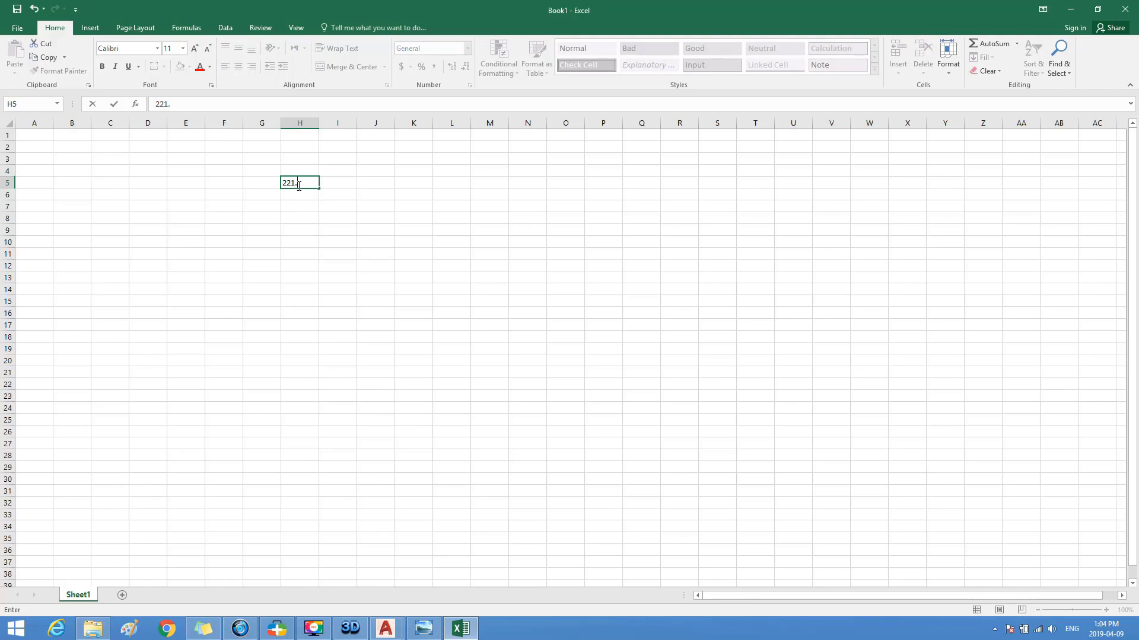
text(1311)
key(Return)
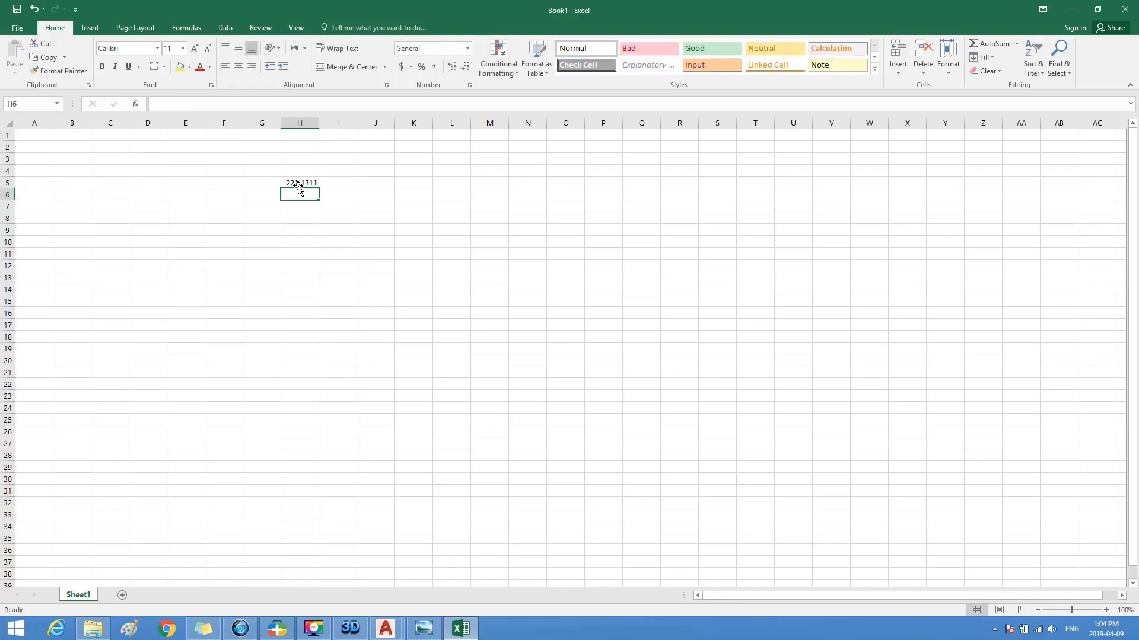
click(424, 630)
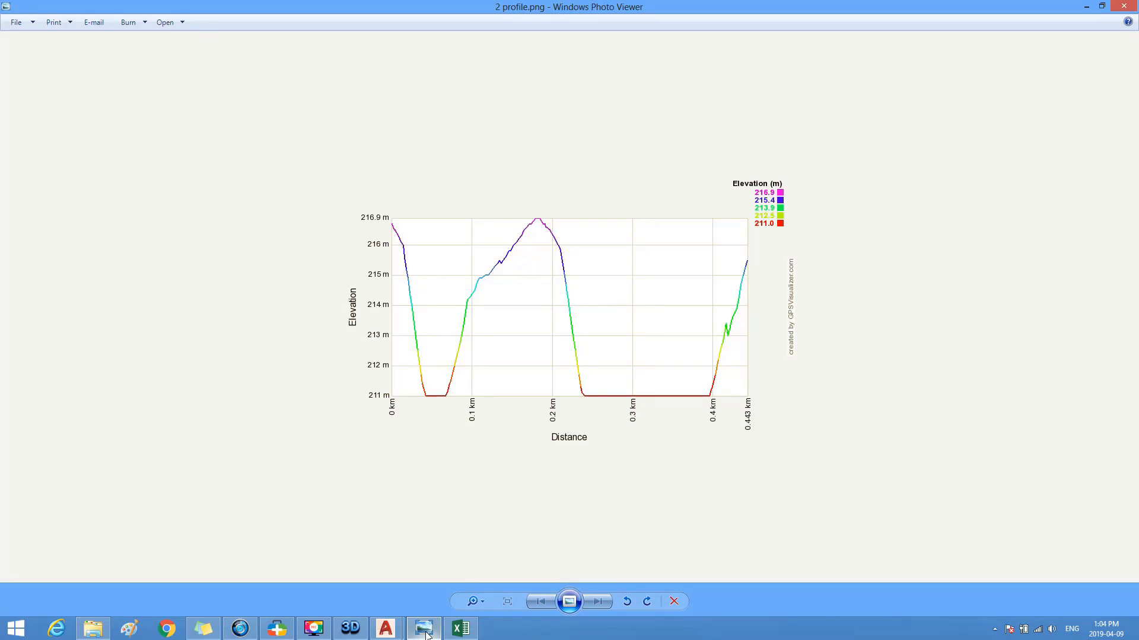
click(426, 636)
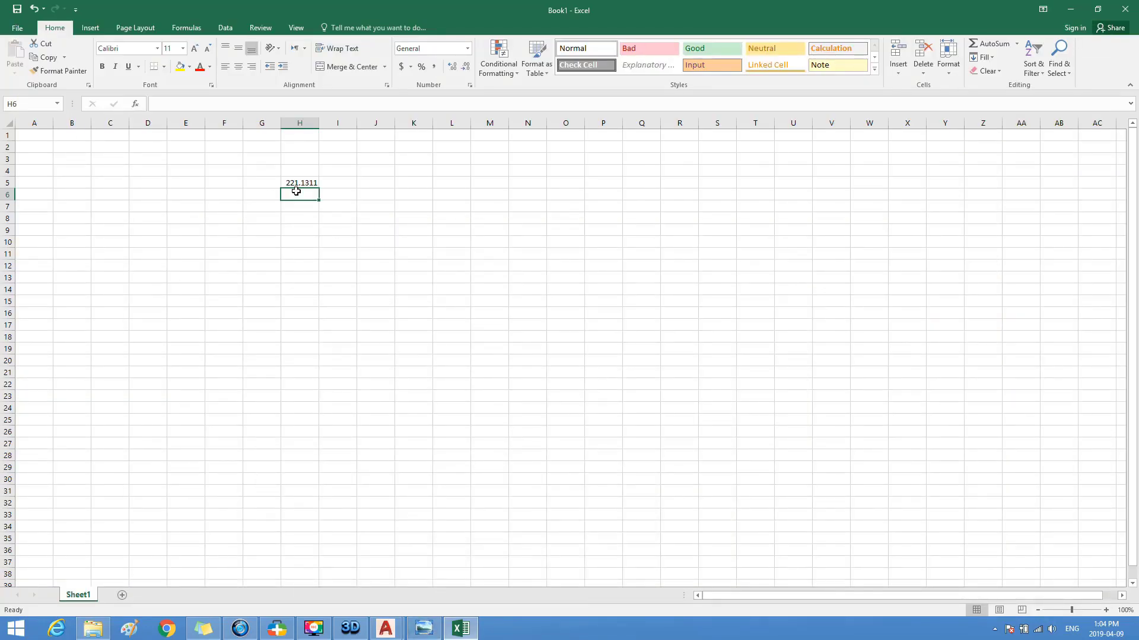
Put 5.9 in H6 and the formula =H6/H5 in H7, giving 0.026681005
text(5.9)
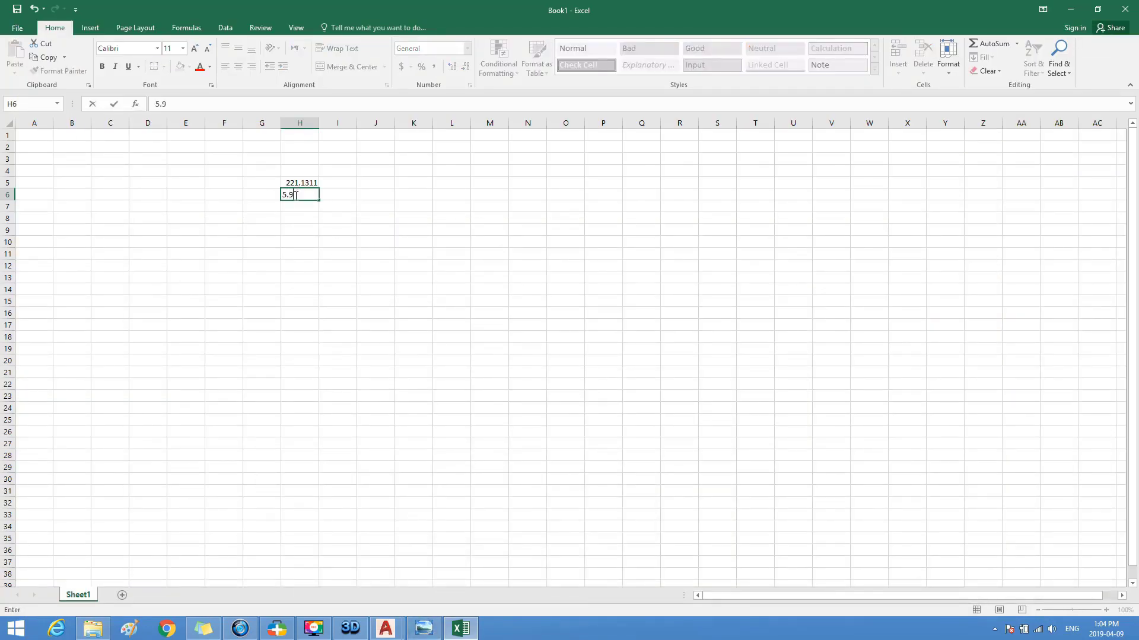
click(296, 207)
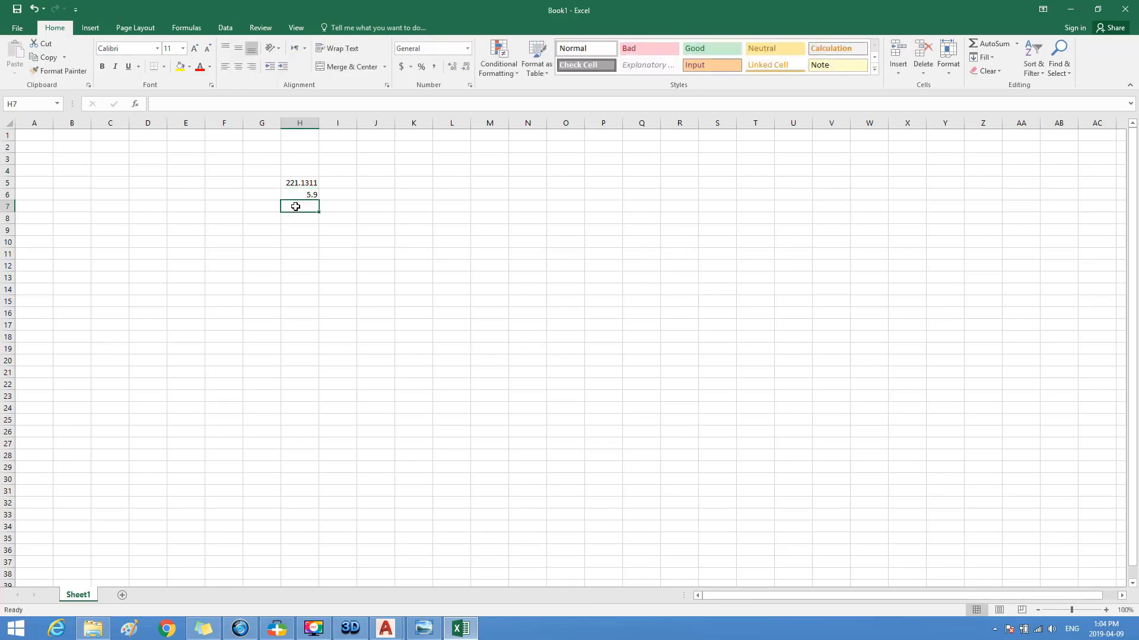
text(=)
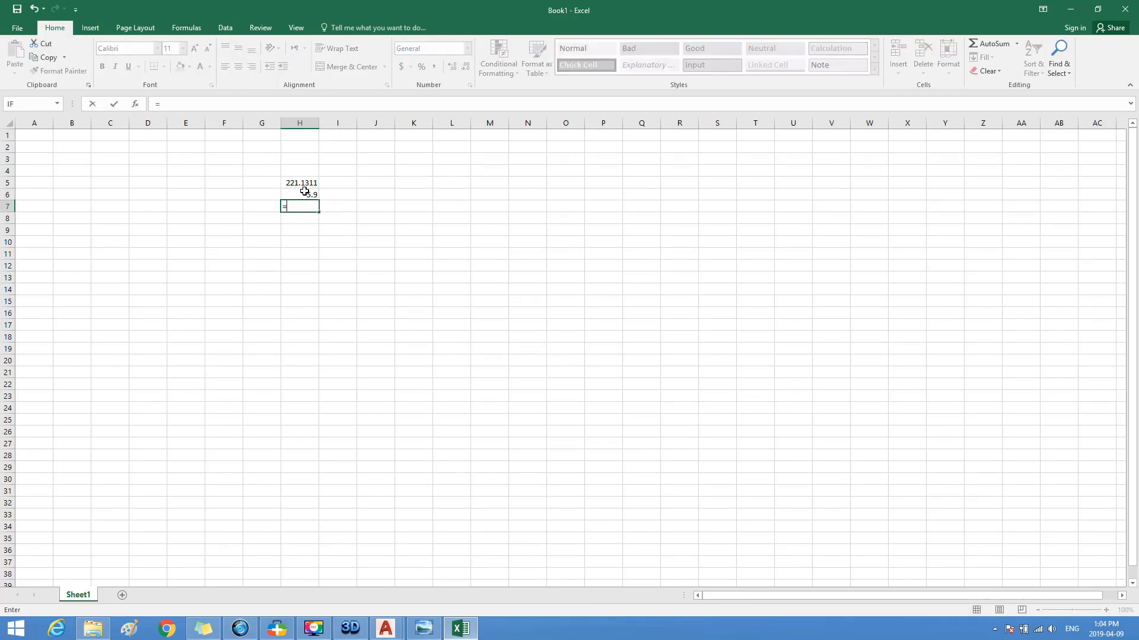
click(306, 192)
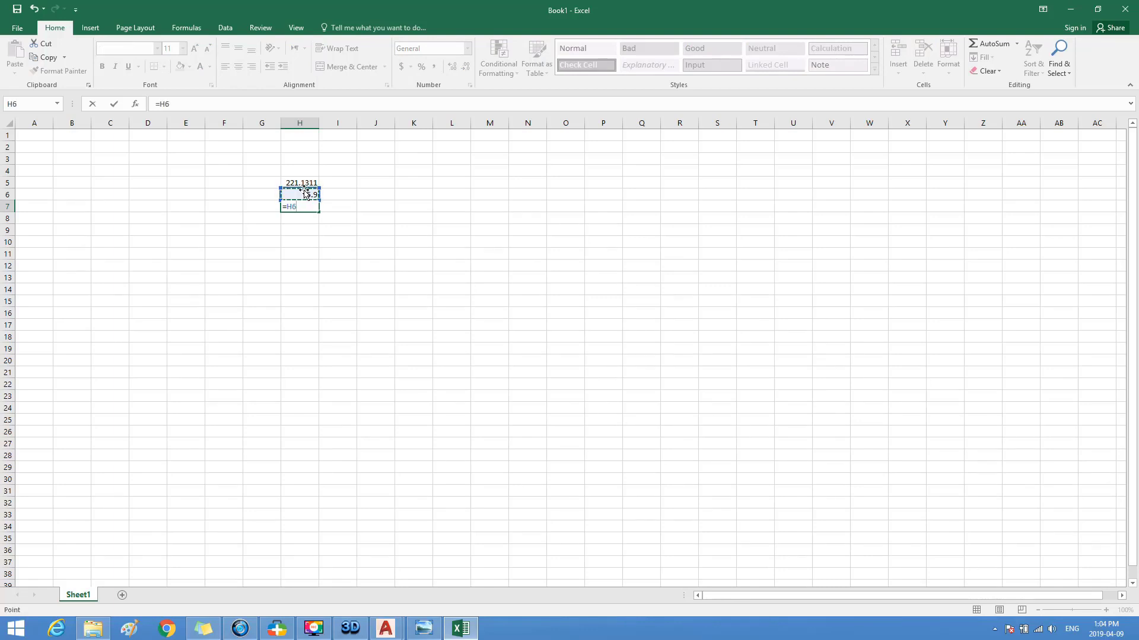
text(/)
click(303, 182)
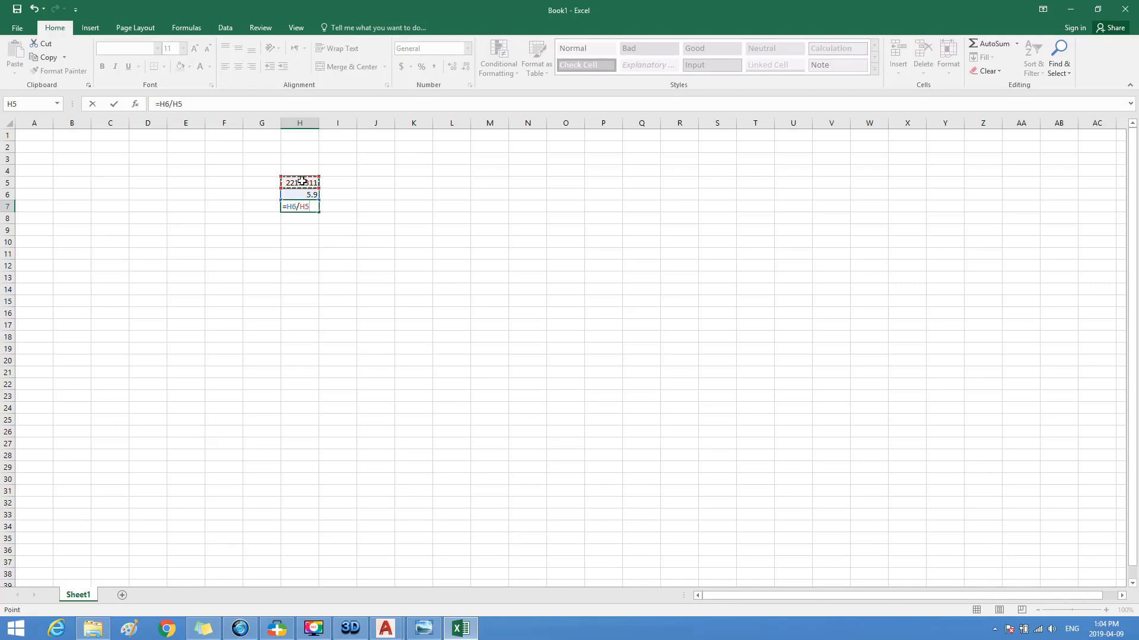
key(Return)
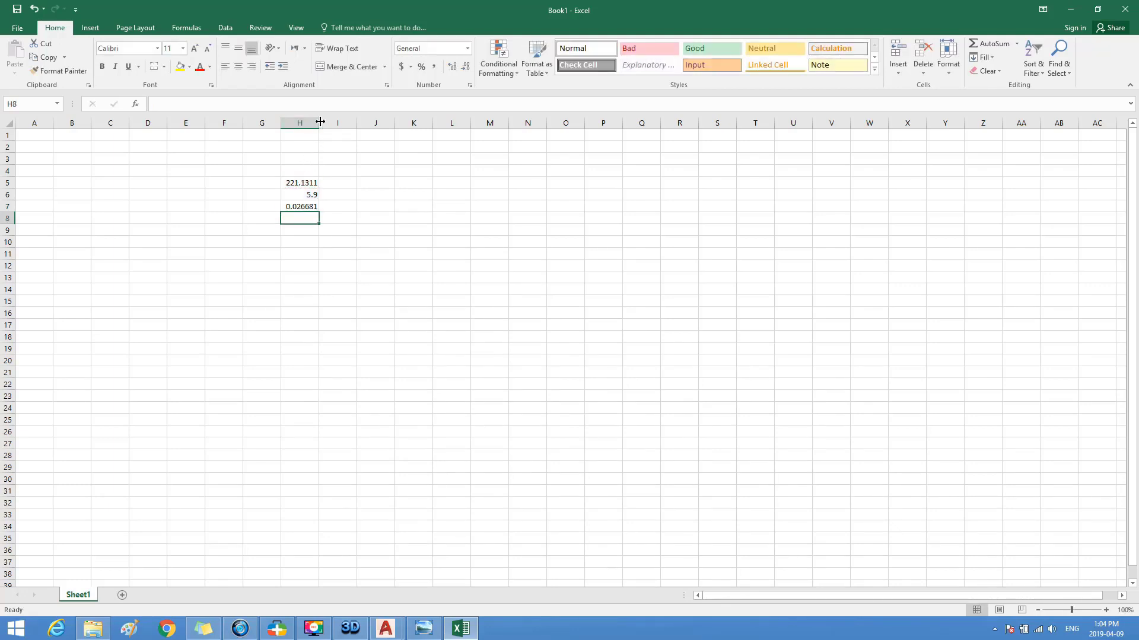
Widen column H to show the full ratio and begin entering 442.2598 in E5
drag(322, 123, 370, 140)
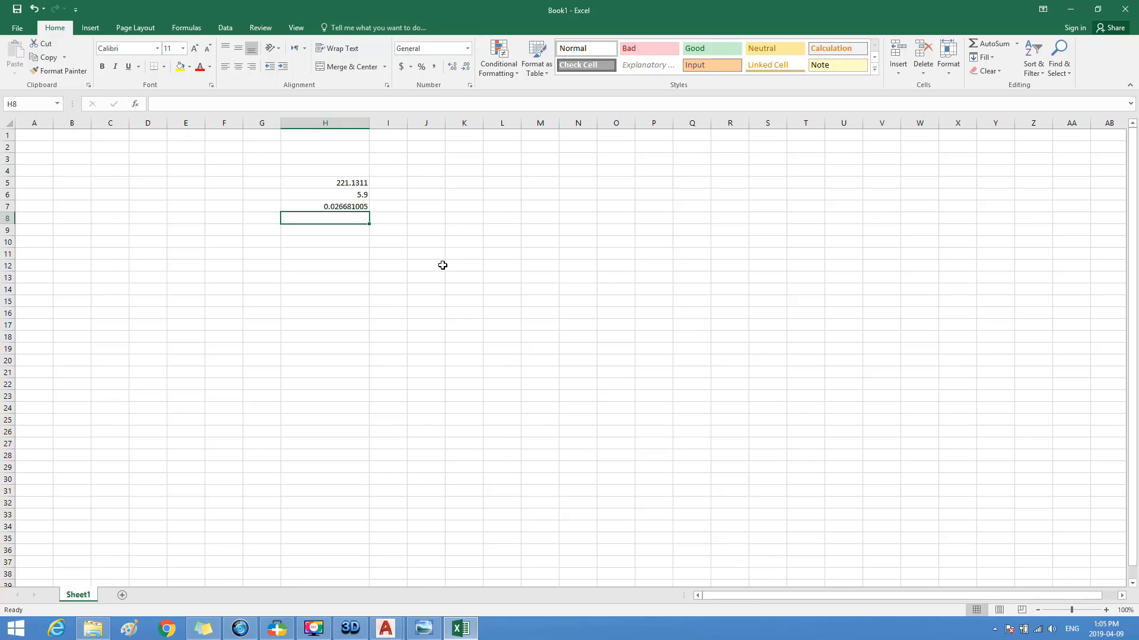
click(191, 185)
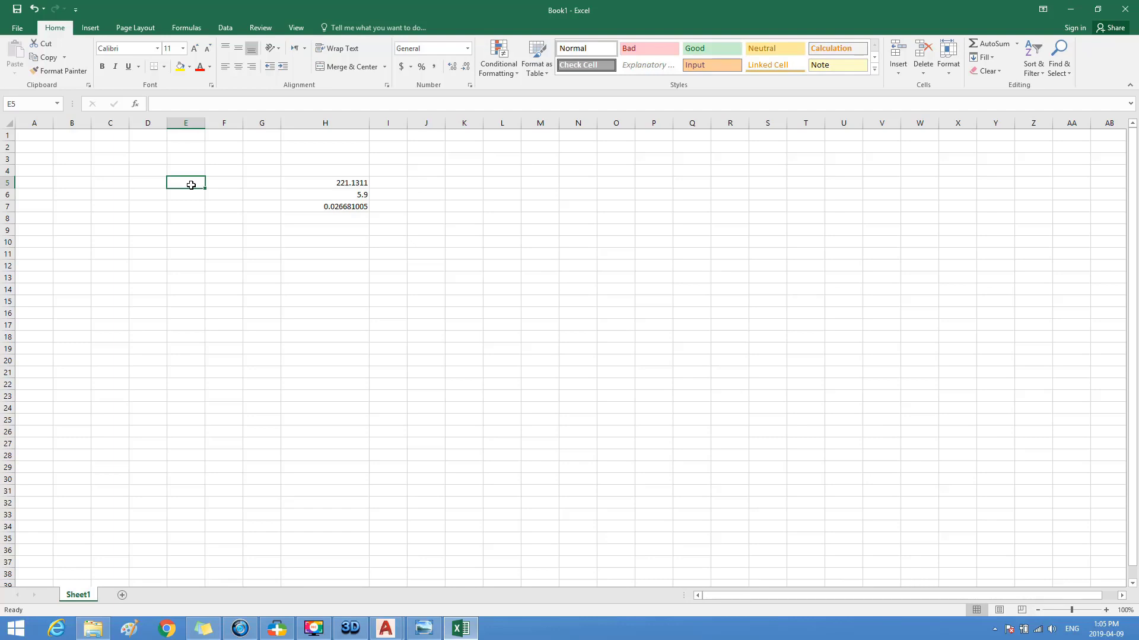
text(442.2598)
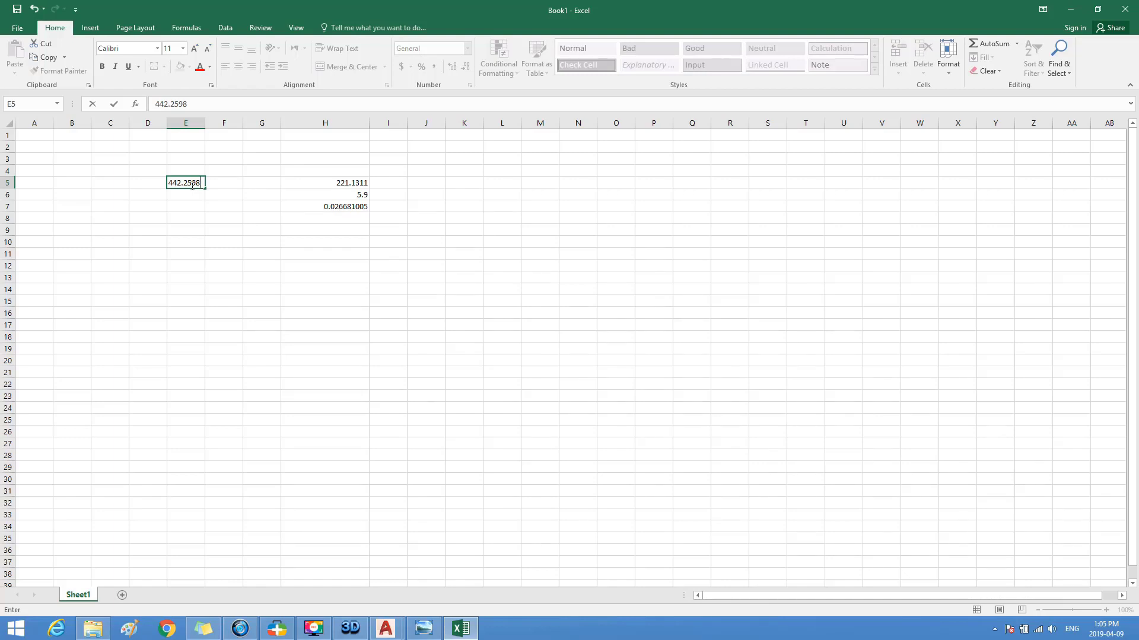
Minimize Excel to bring the 4 profile.dwg drawing back into view
click(1070, 9)
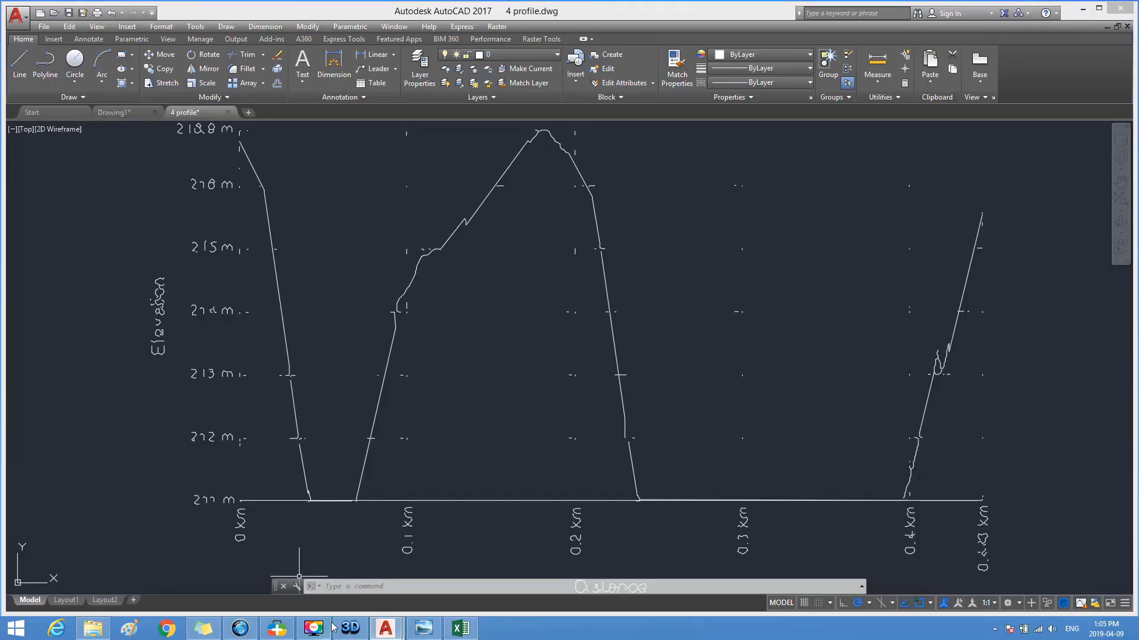
click(313, 630)
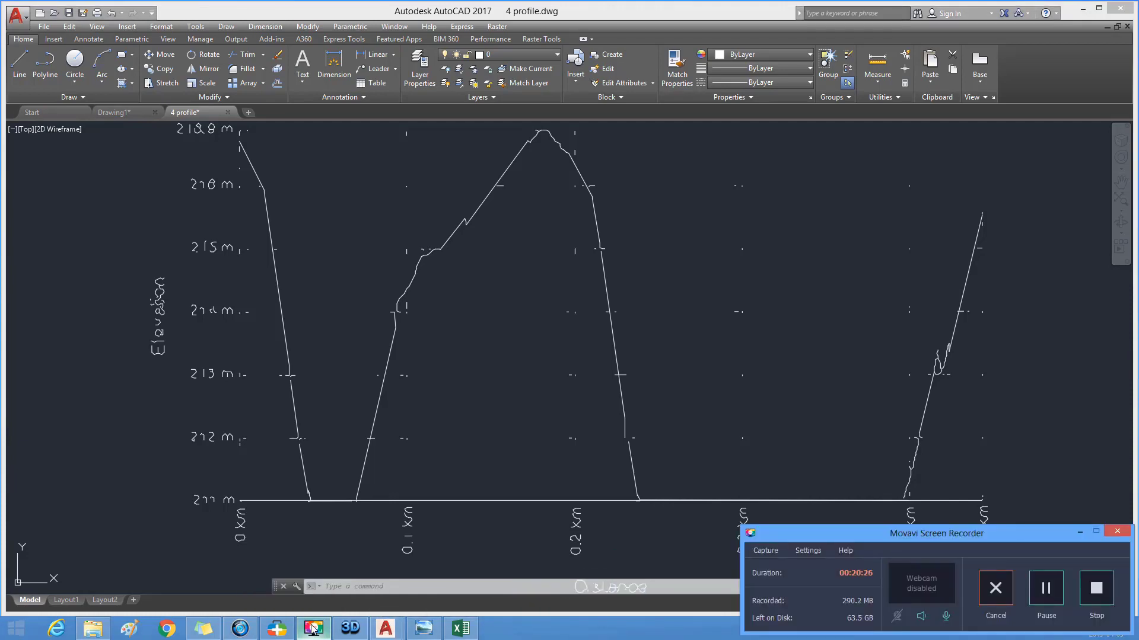
click(313, 630)
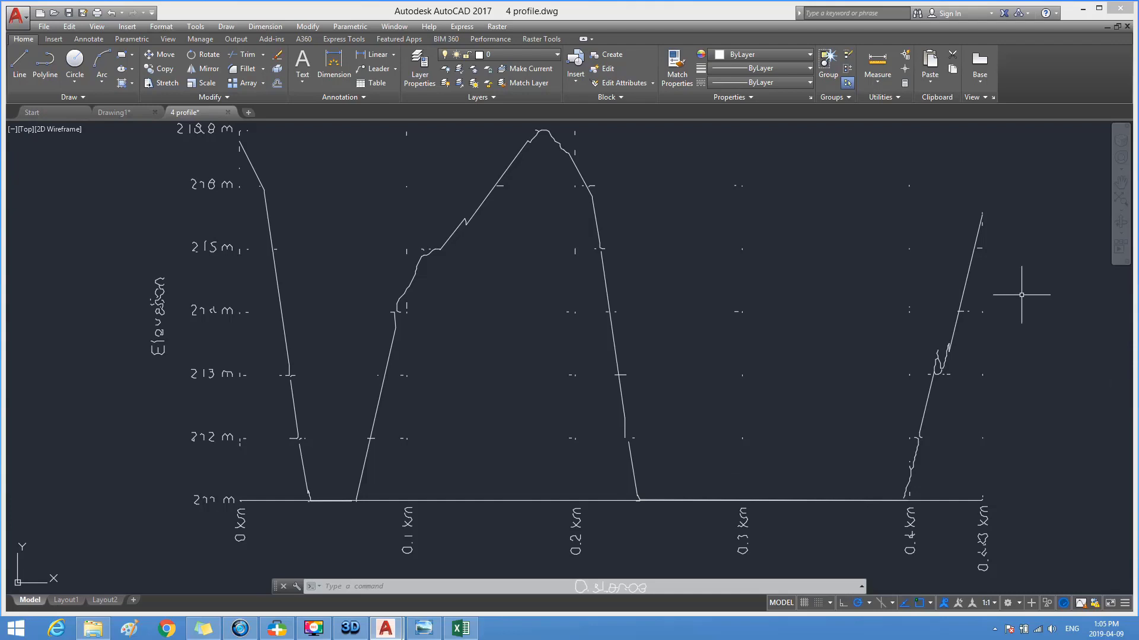
Erase the baseline, the right-edge tick marks and leftover fragments near the 0.4 km label
click(1021, 295)
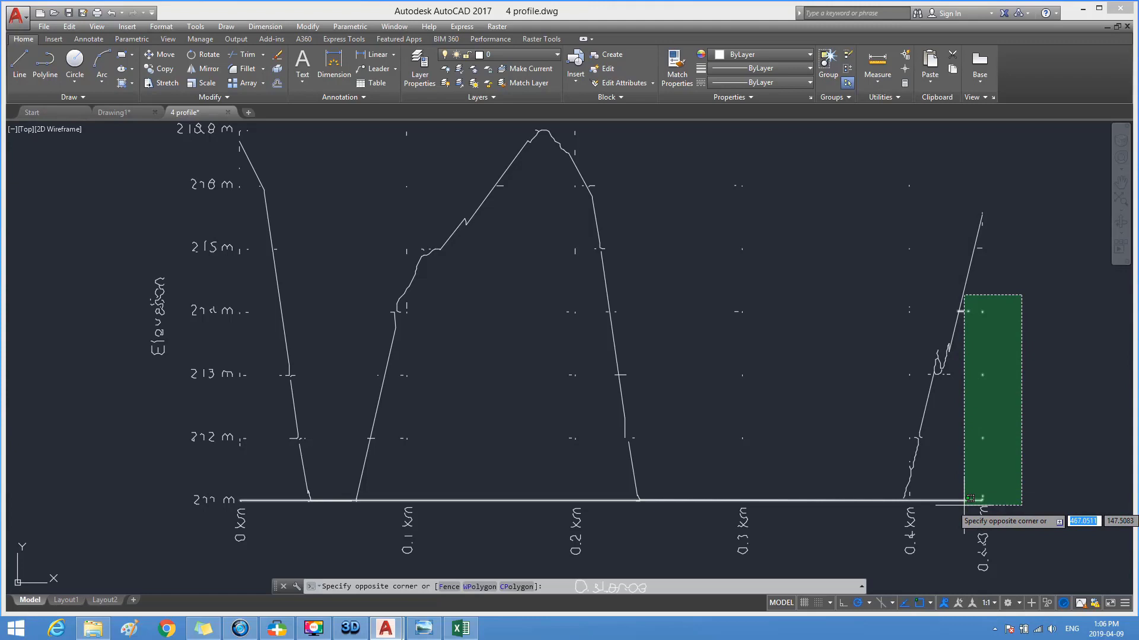
click(964, 505)
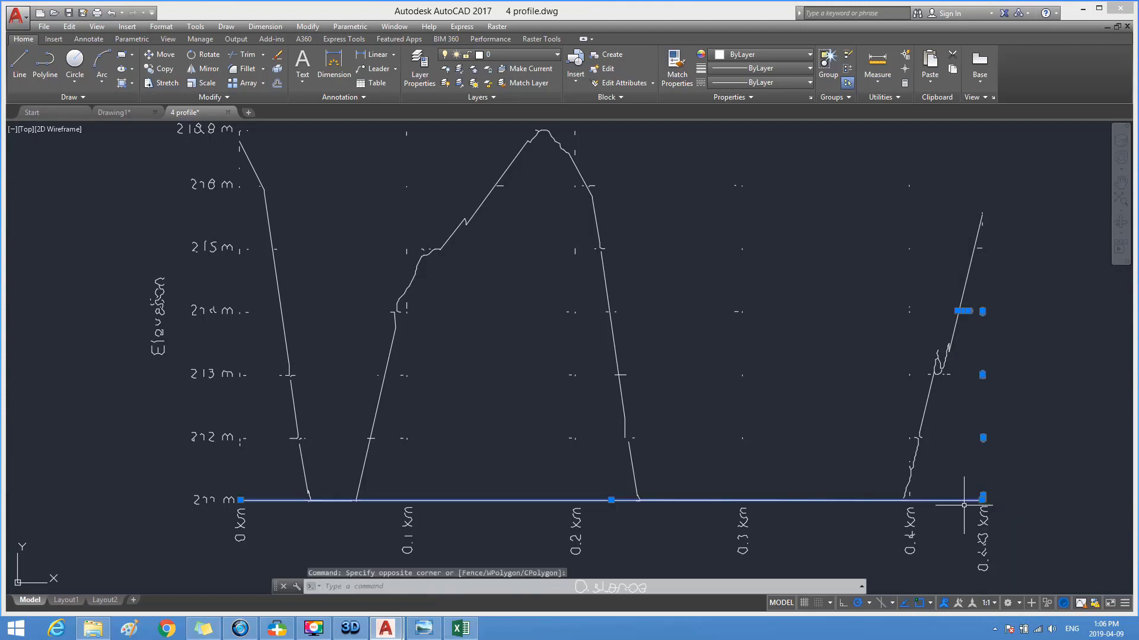
key(Delete)
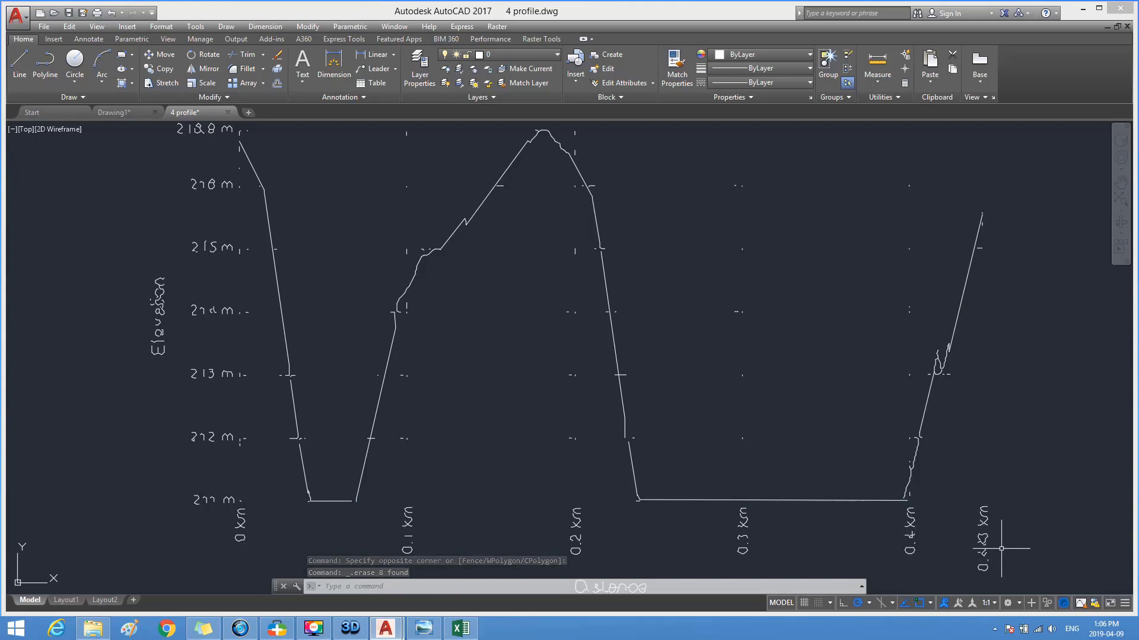
mouse_move(1024, 508)
mouse_down()
mouse_move(950, 525)
mouse_move(892, 566)
mouse_up()
key(Delete)
key(Escape)
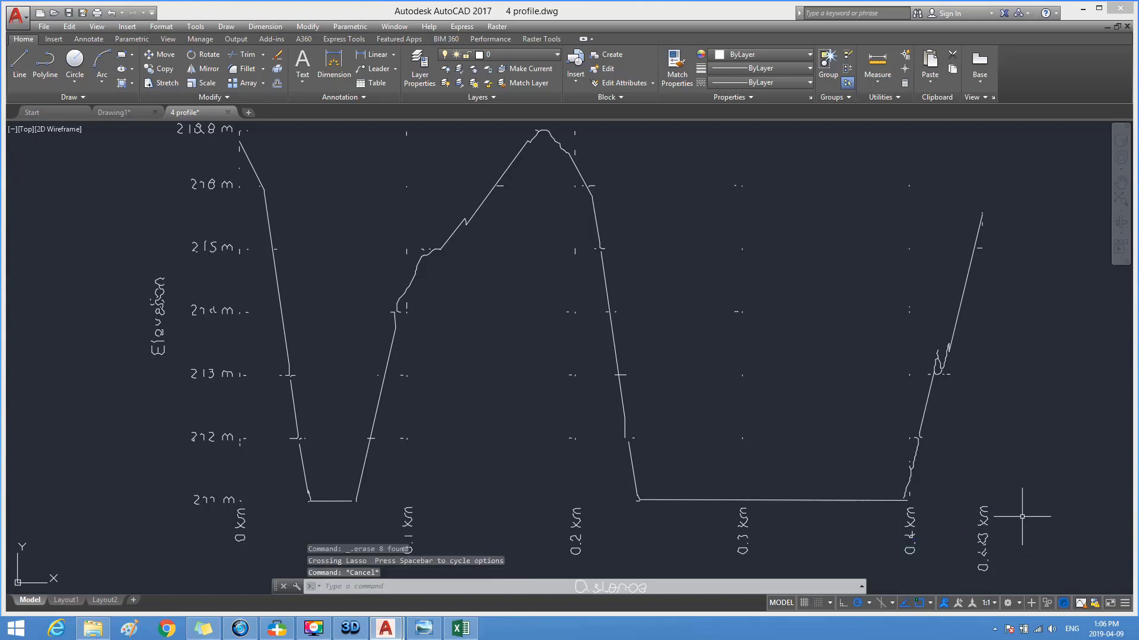
Erase all the kilometre distance labels beneath the profile
click(1026, 509)
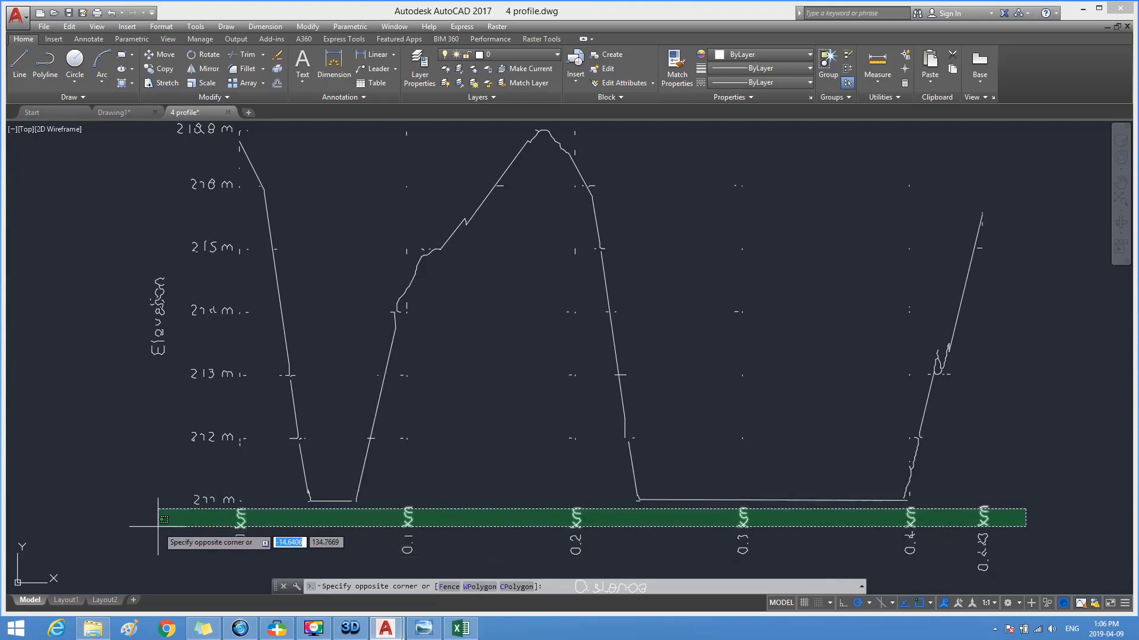
click(165, 565)
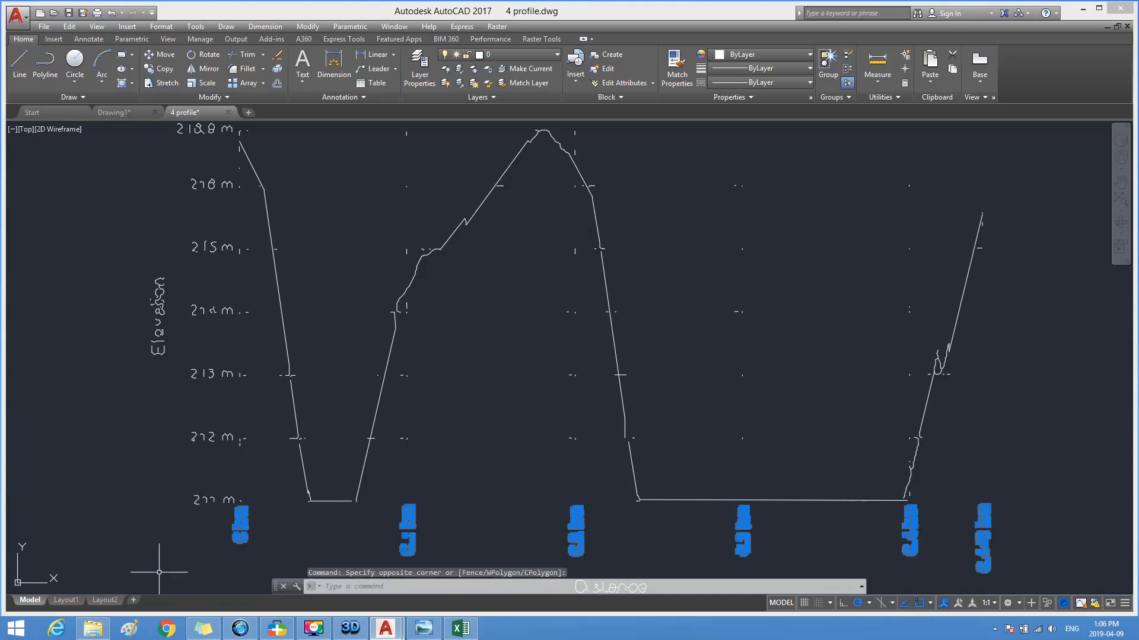
key(Delete)
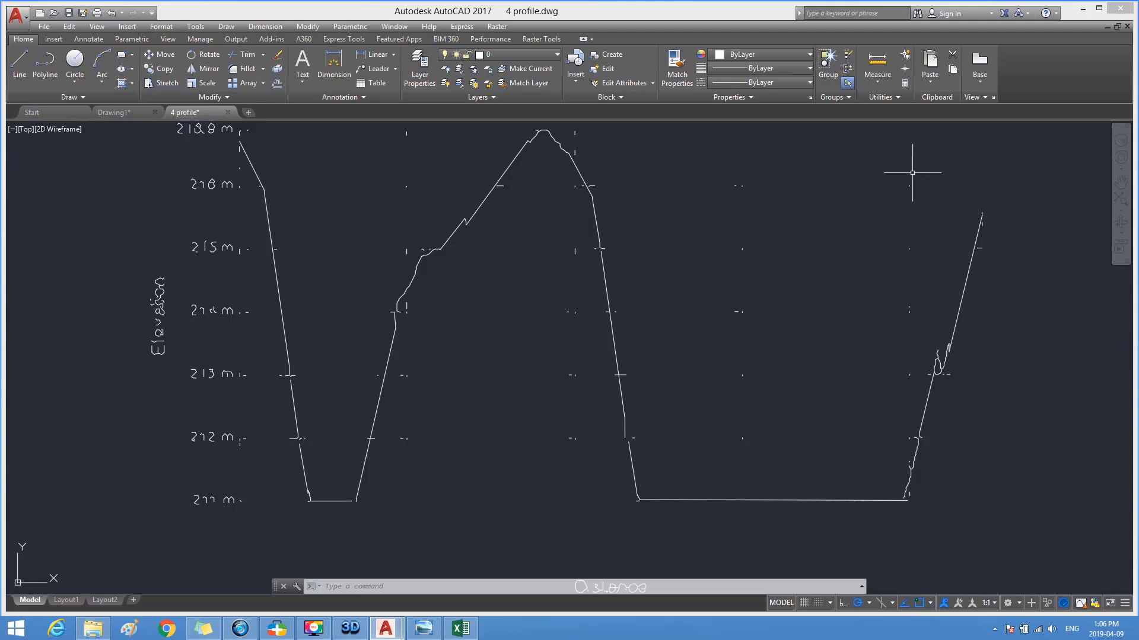
Erase the grid ticks around 0.3–0.4 km and the stray ticks on the right slope
click(912, 173)
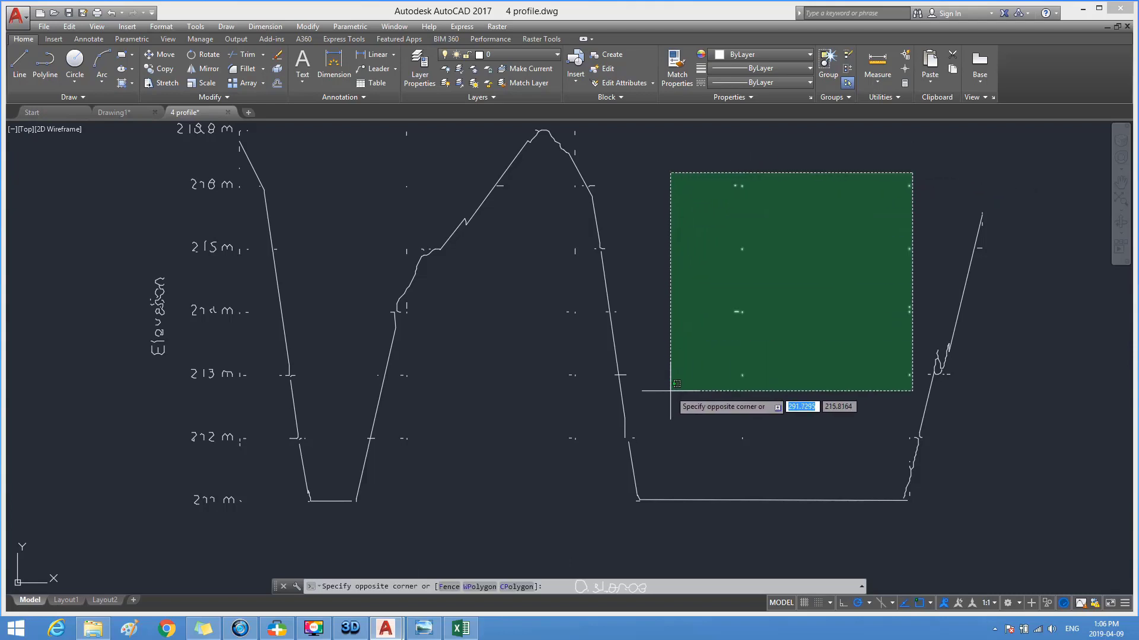
click(659, 440)
key(Delete)
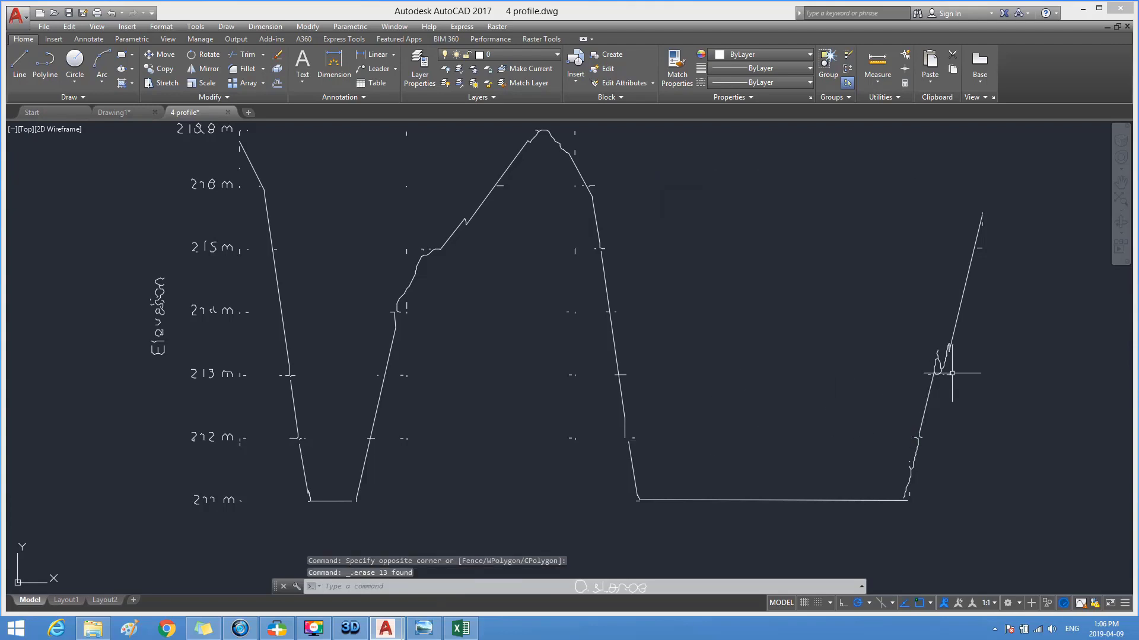
drag(951, 372, 943, 376)
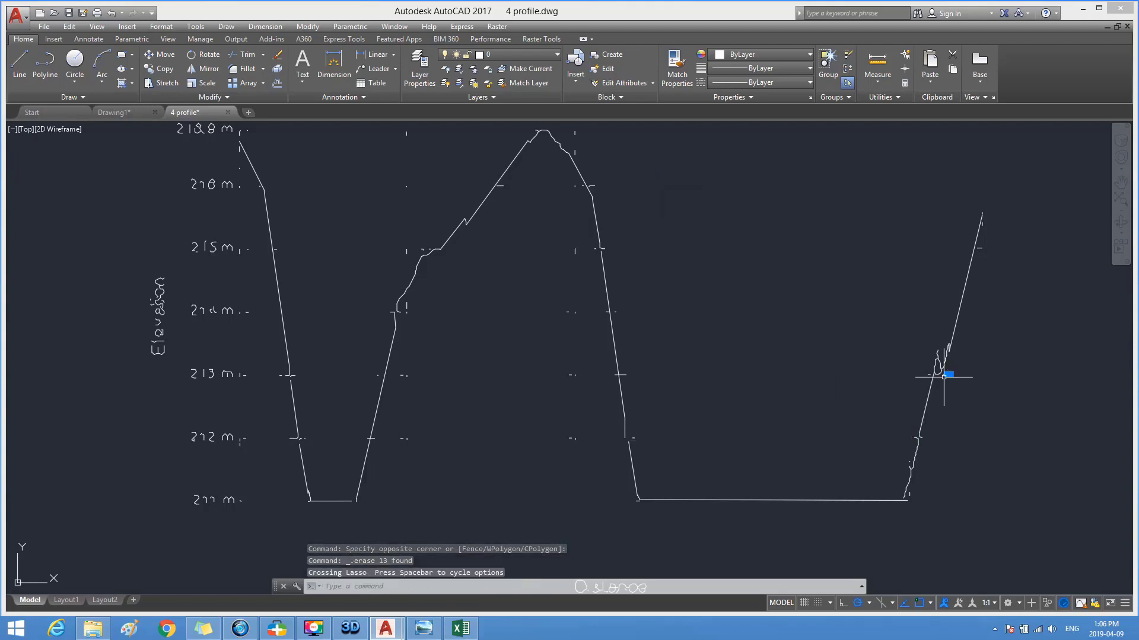
key(Delete)
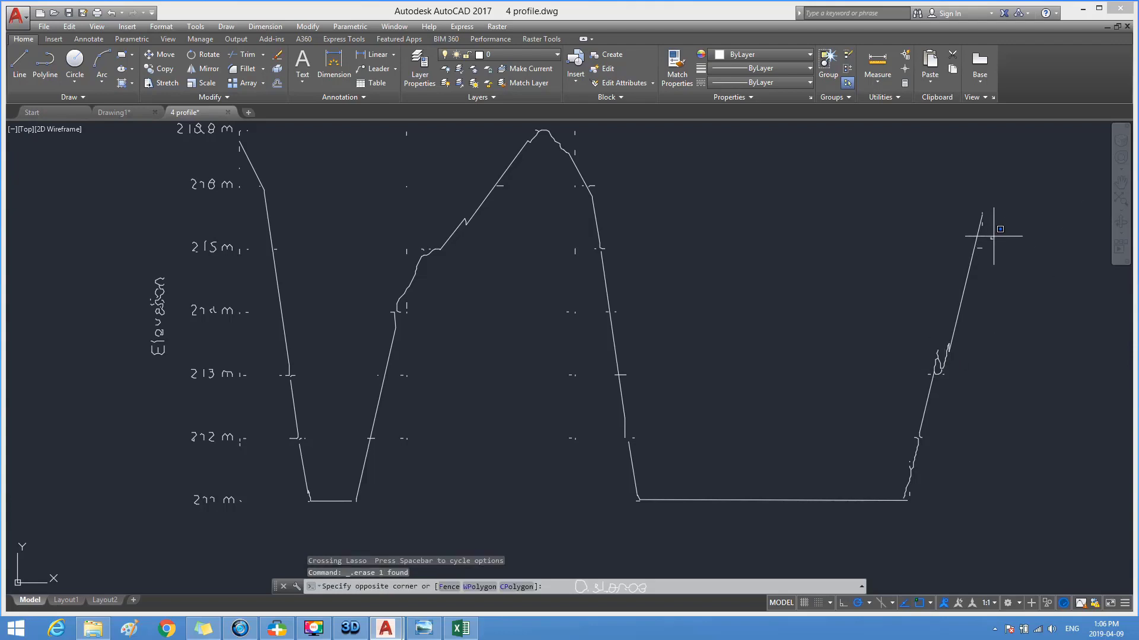
drag(988, 238, 979, 253)
key(Delete)
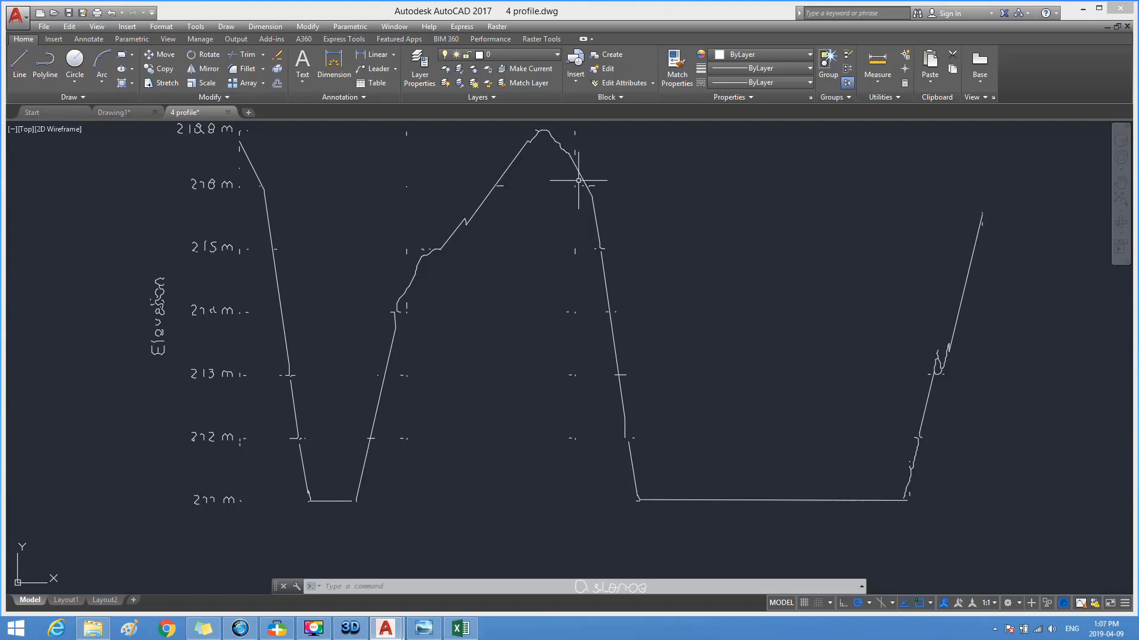
Erase the column of 0.2 km grid ticks and the two ticks beside the peak
click(578, 181)
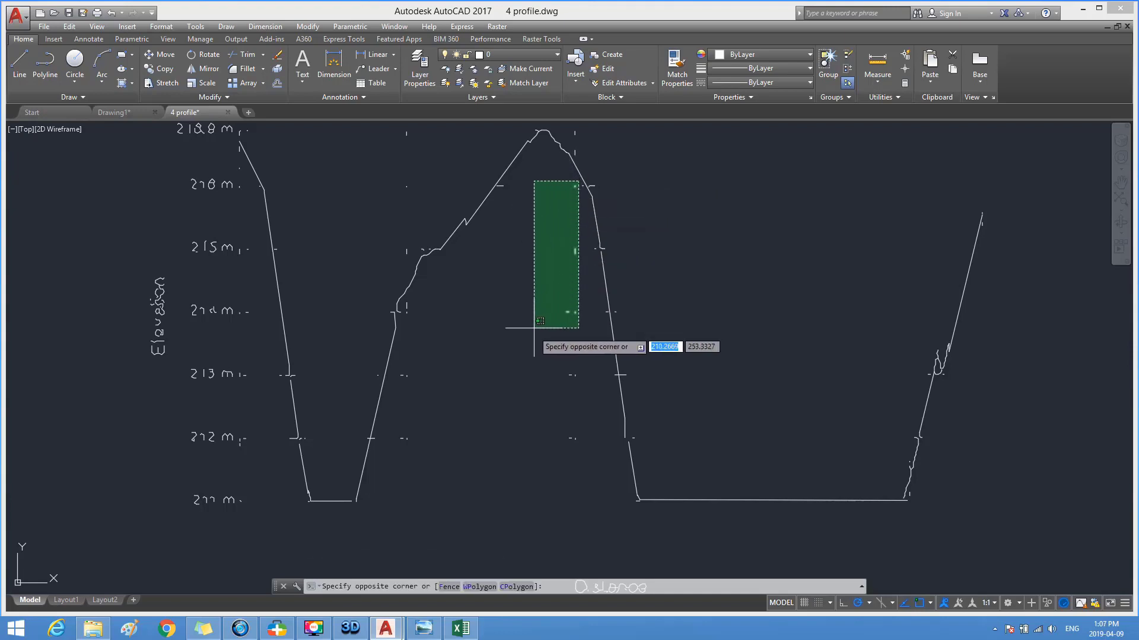
click(542, 436)
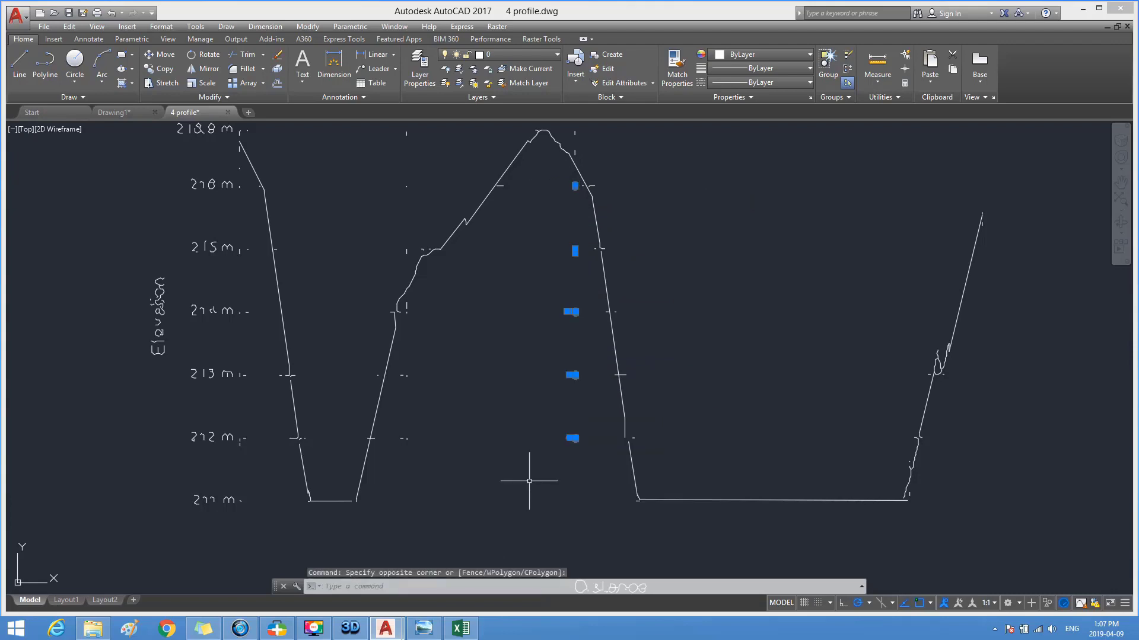
key(Delete)
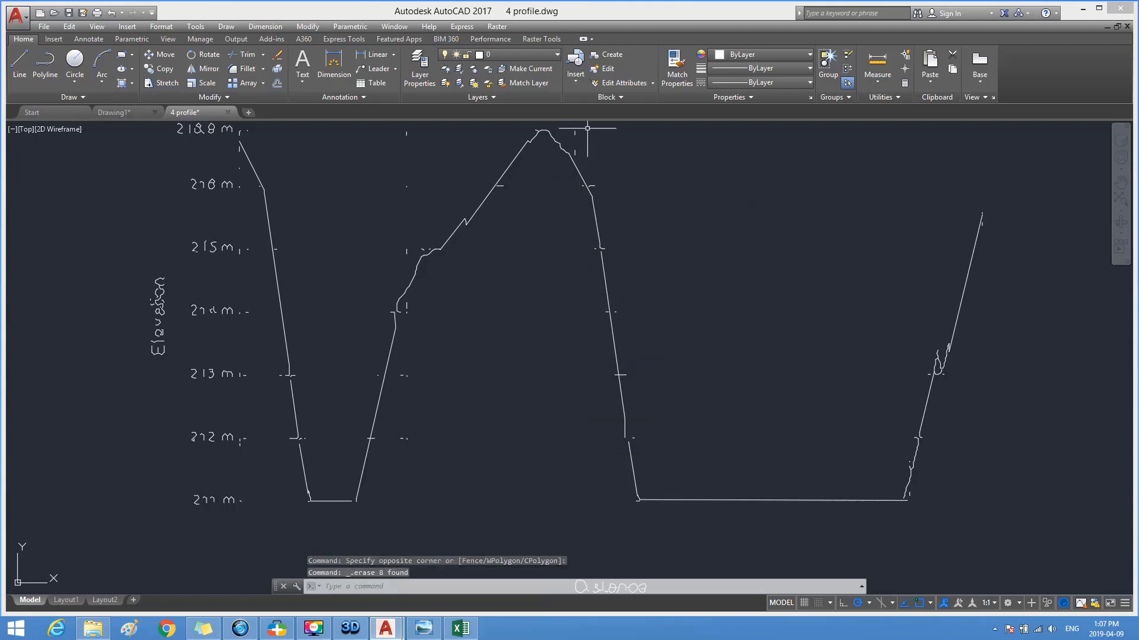
click(589, 126)
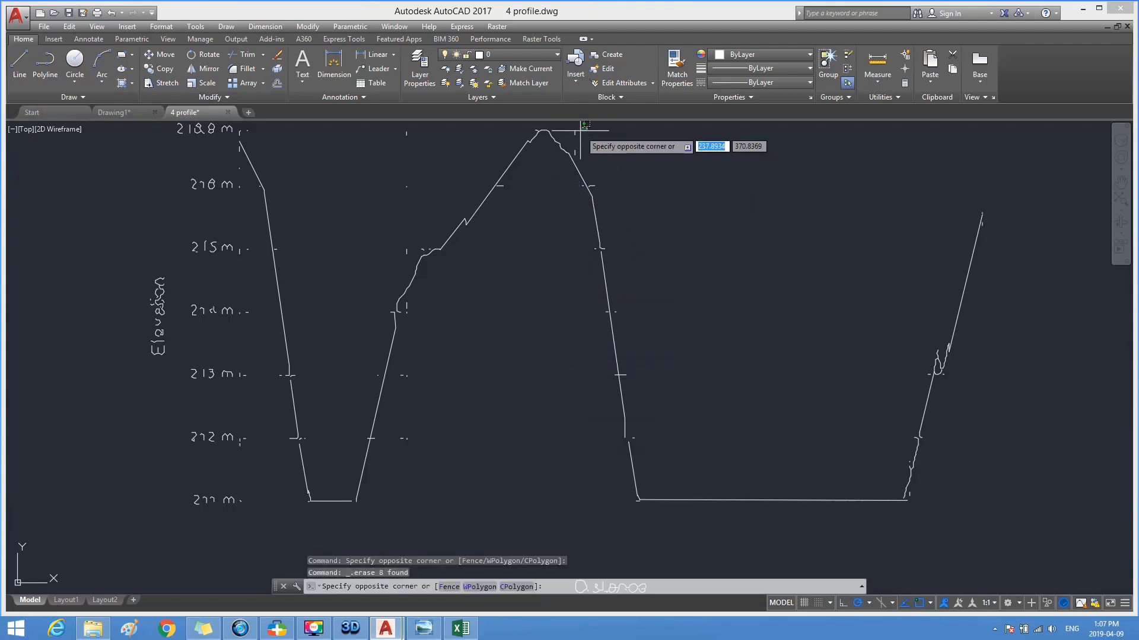
click(573, 159)
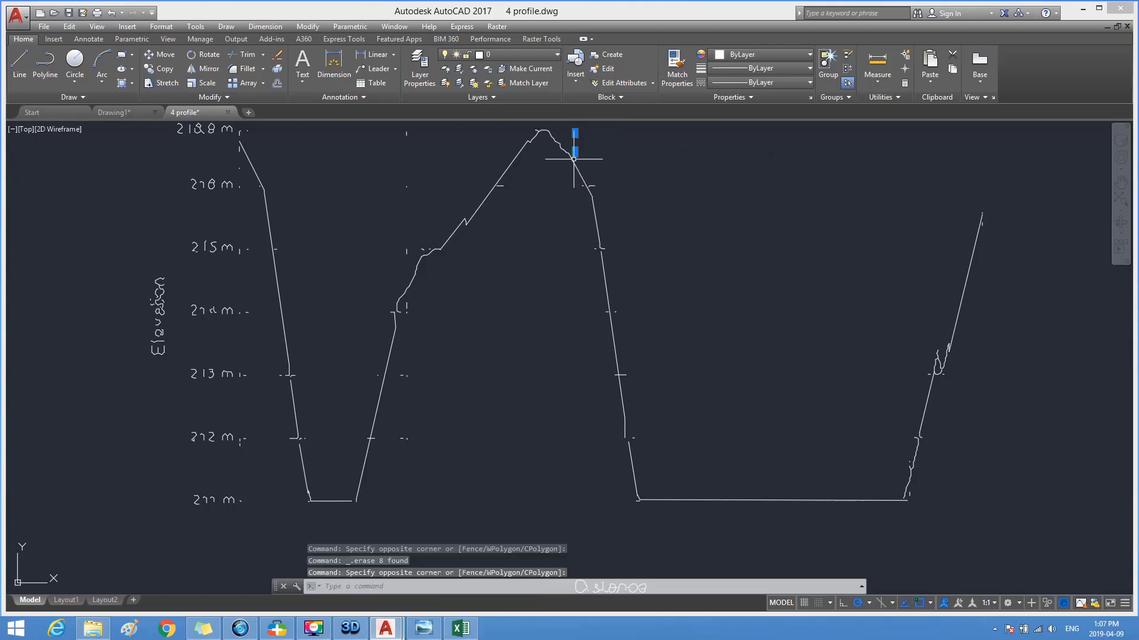
key(Delete)
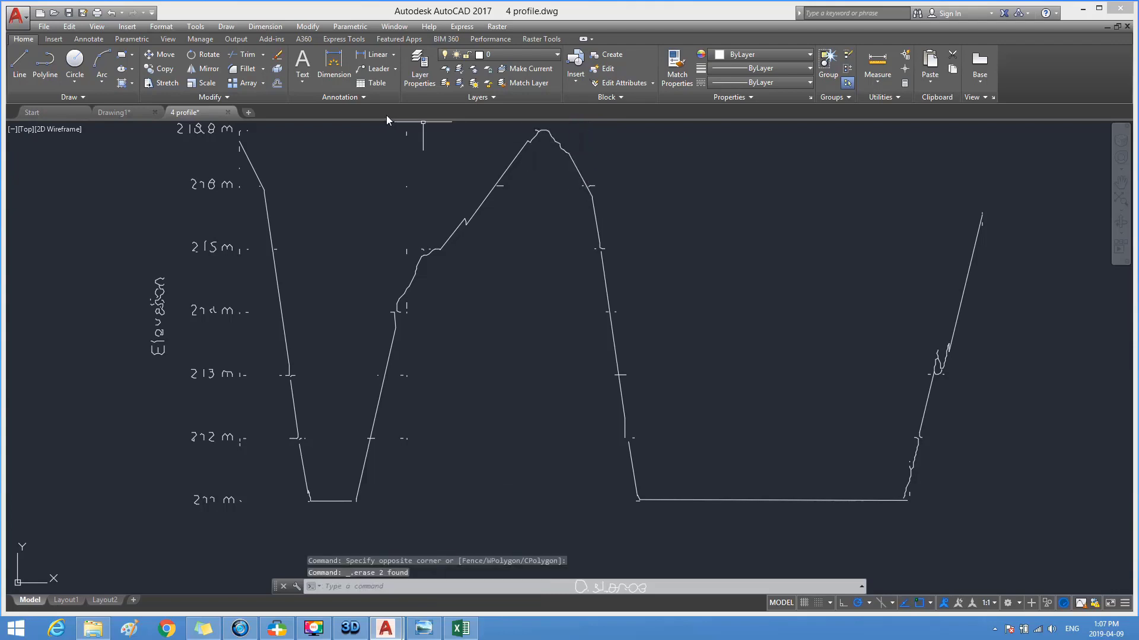
drag(420, 122, 408, 135)
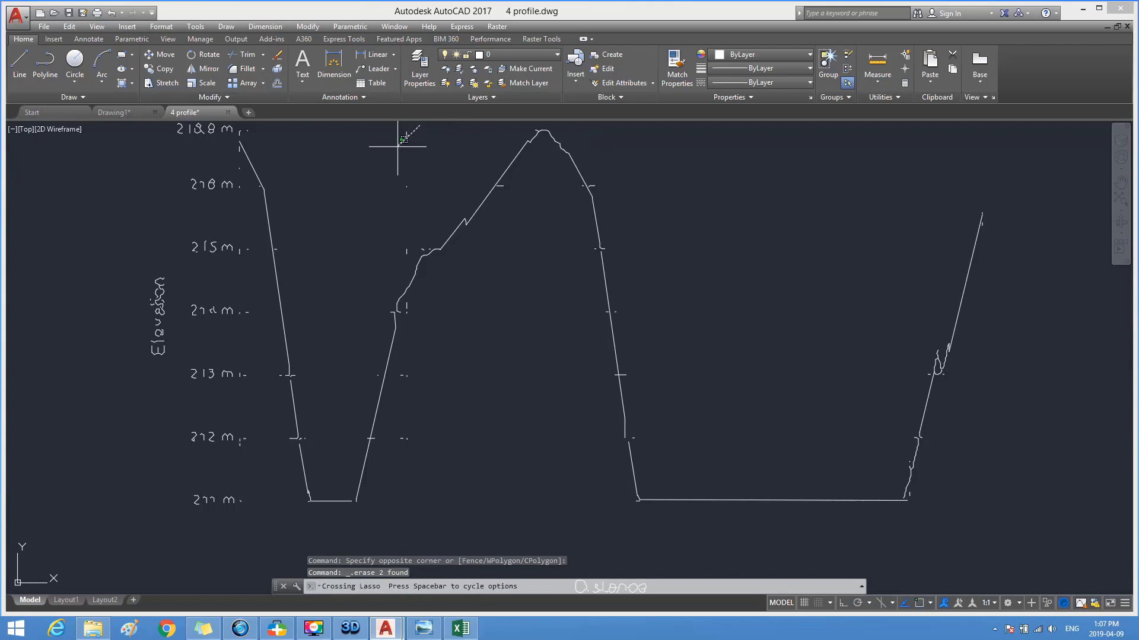
Erase the tick marks left of the rising slope, including the column between 214 m and 212 m
click(427, 126)
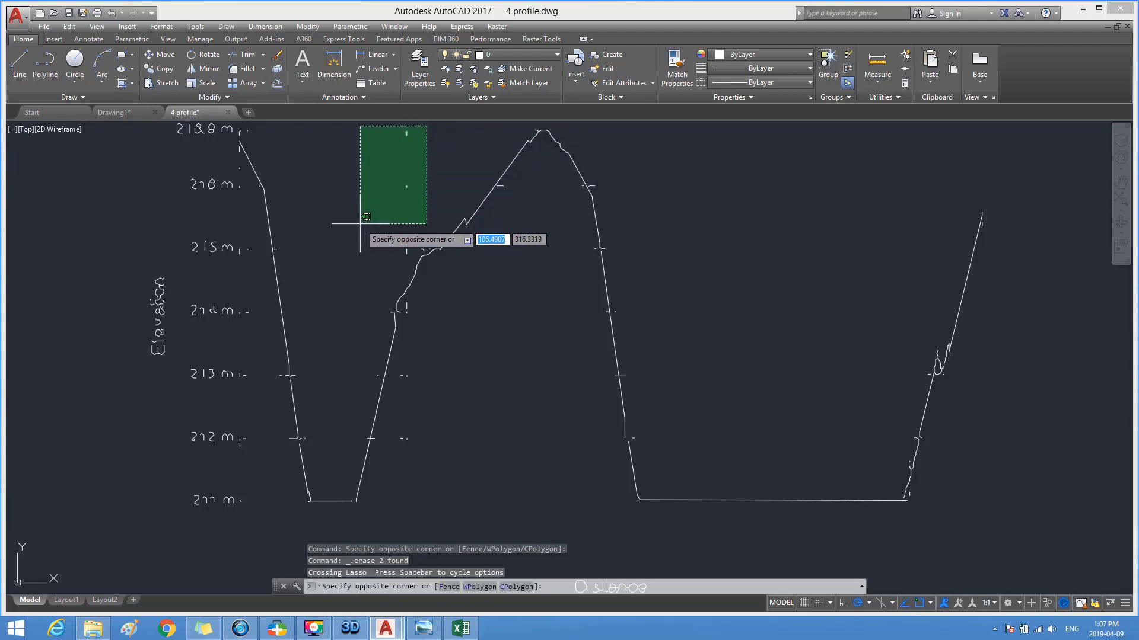
click(360, 250)
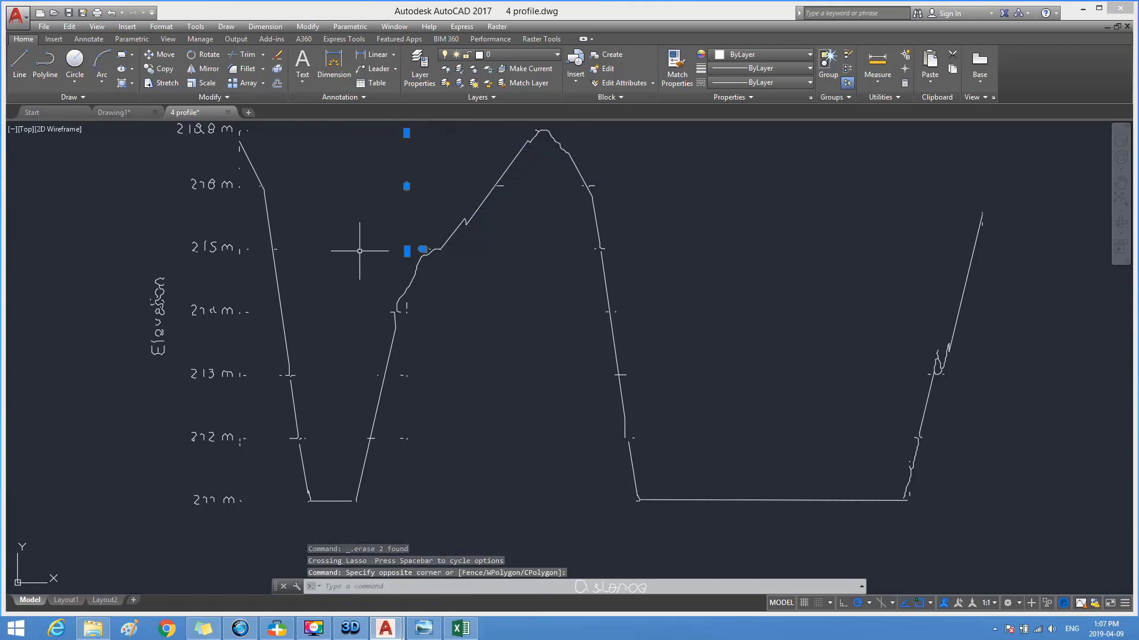
key(Delete)
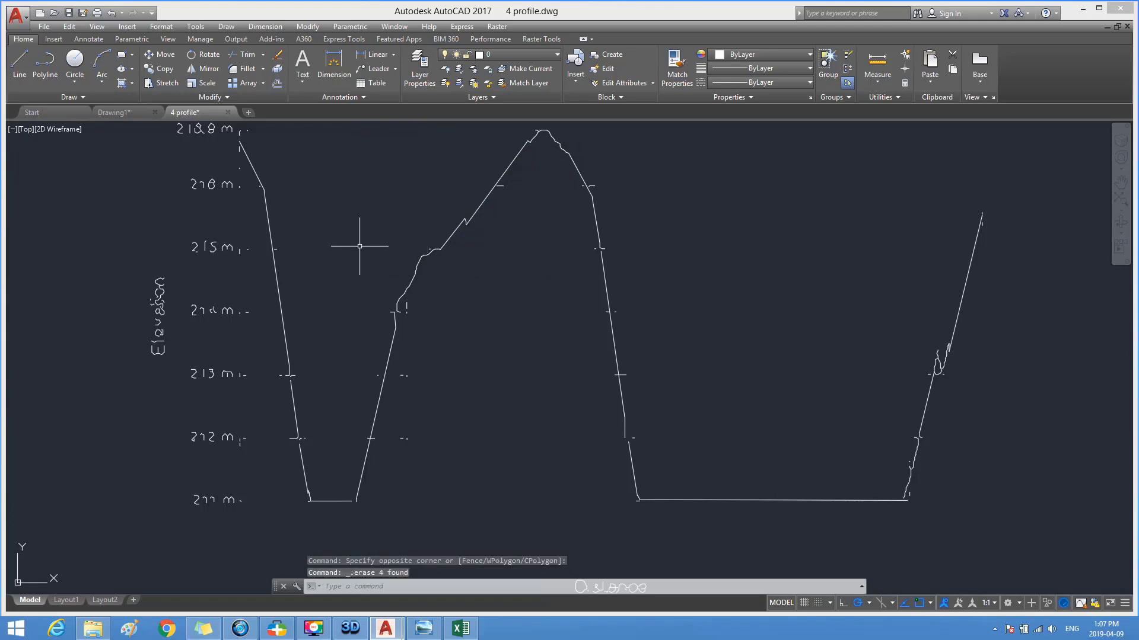
click(414, 298)
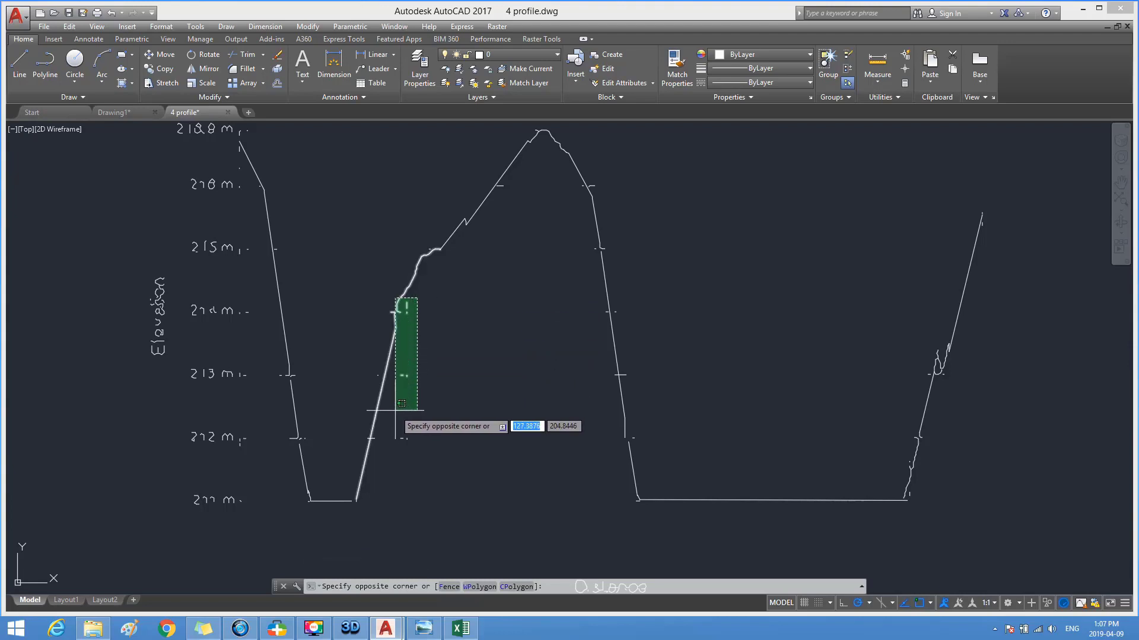
click(401, 444)
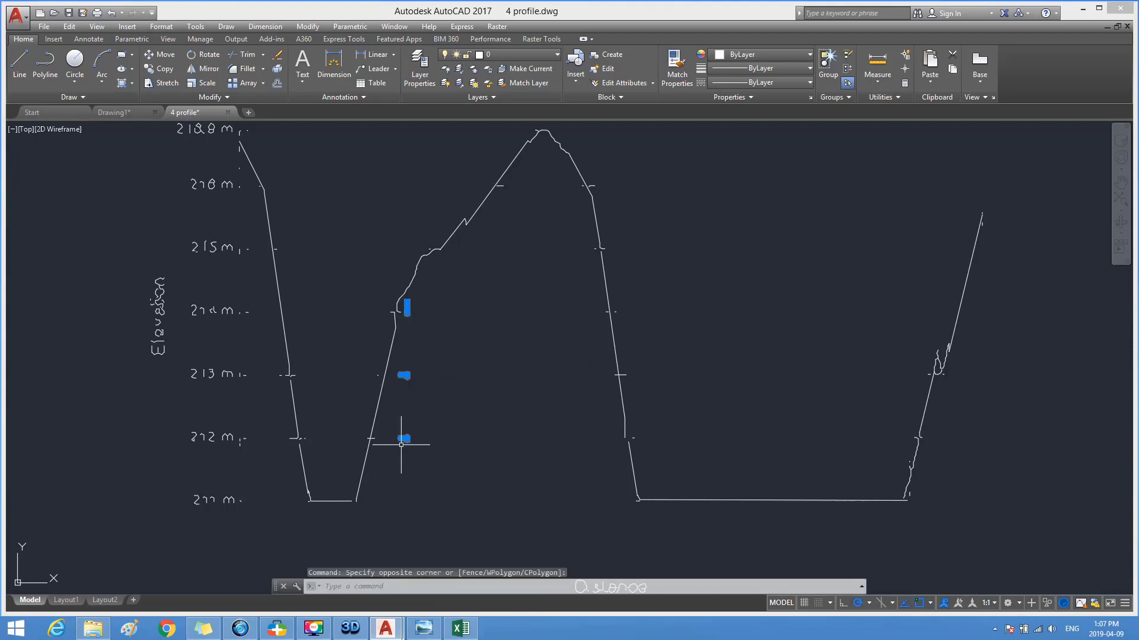
key(Delete)
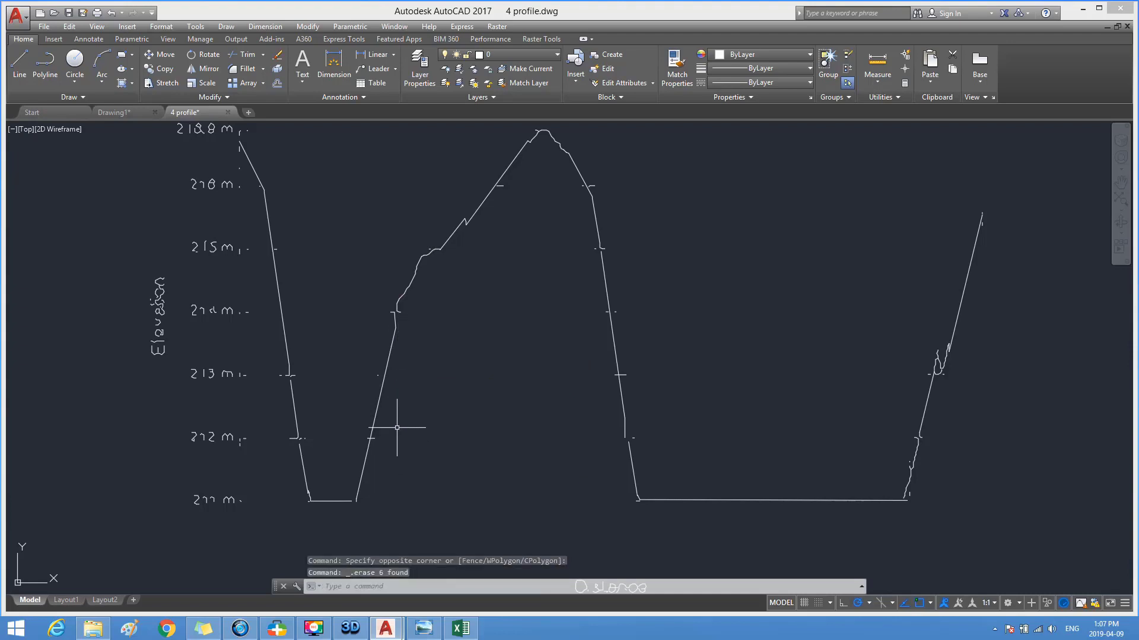
Delete the topmost elevation label, the Elevation title and the metre value labels
click(253, 125)
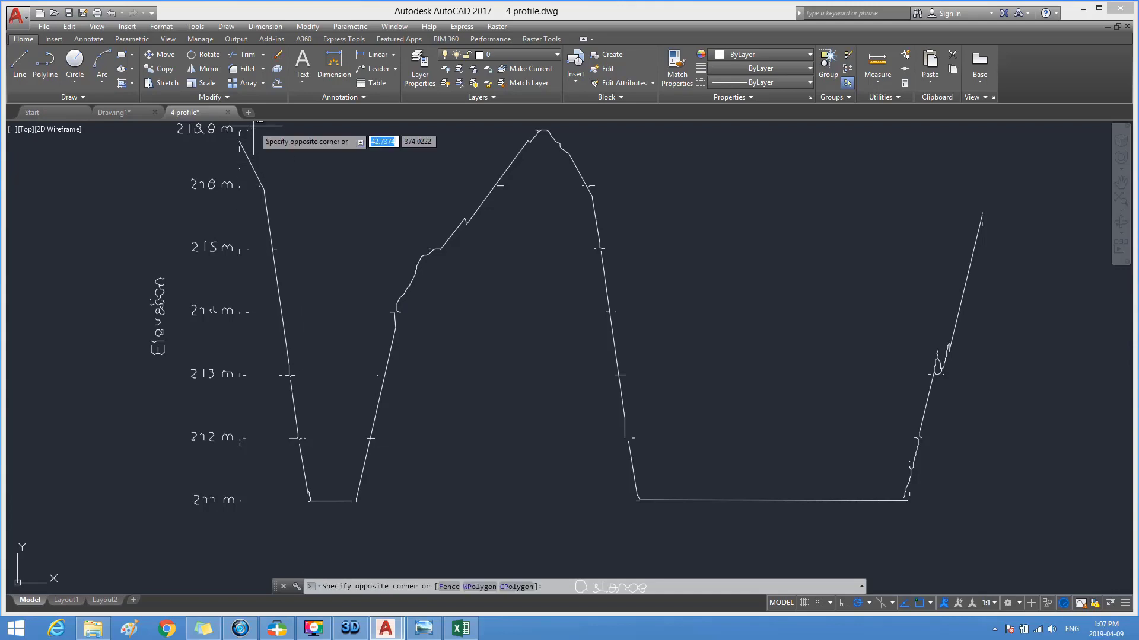
click(160, 140)
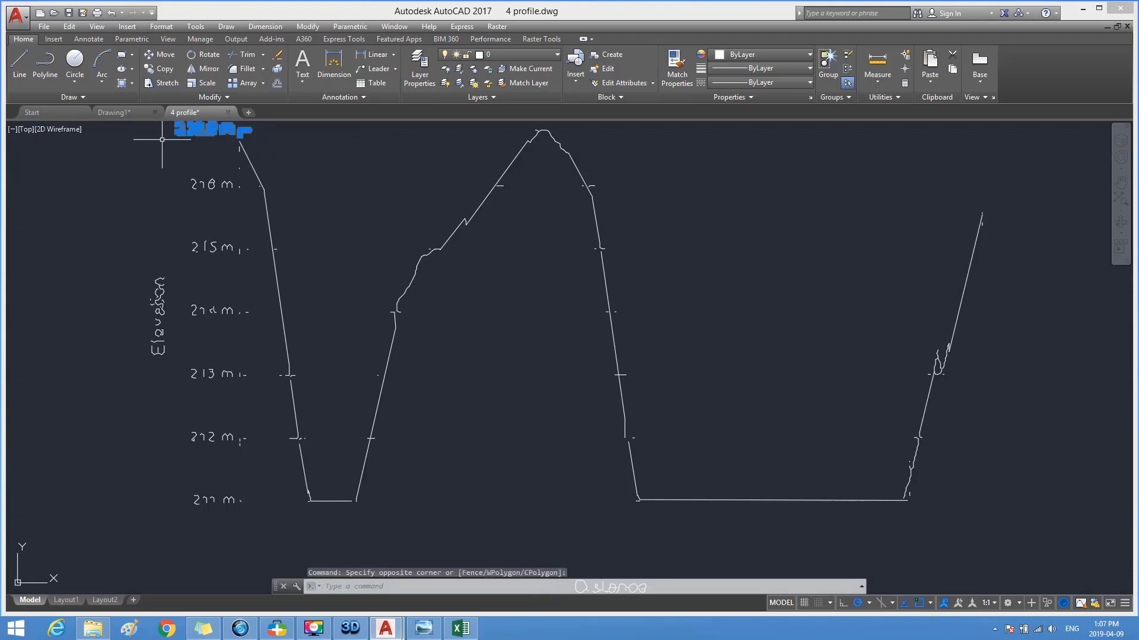
key(Delete)
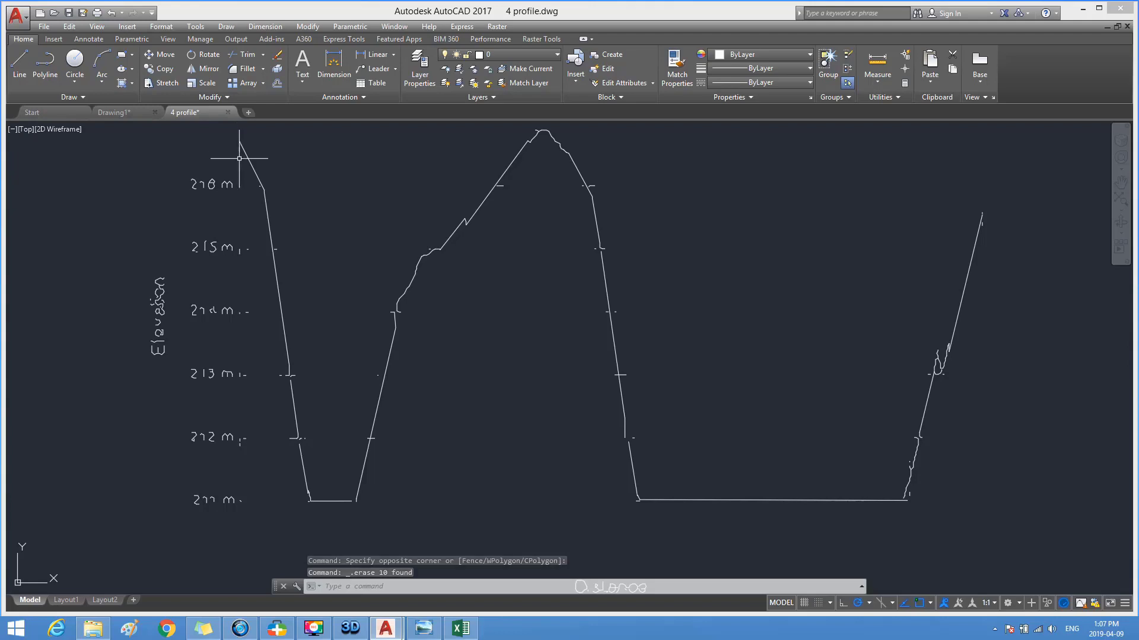
click(241, 160)
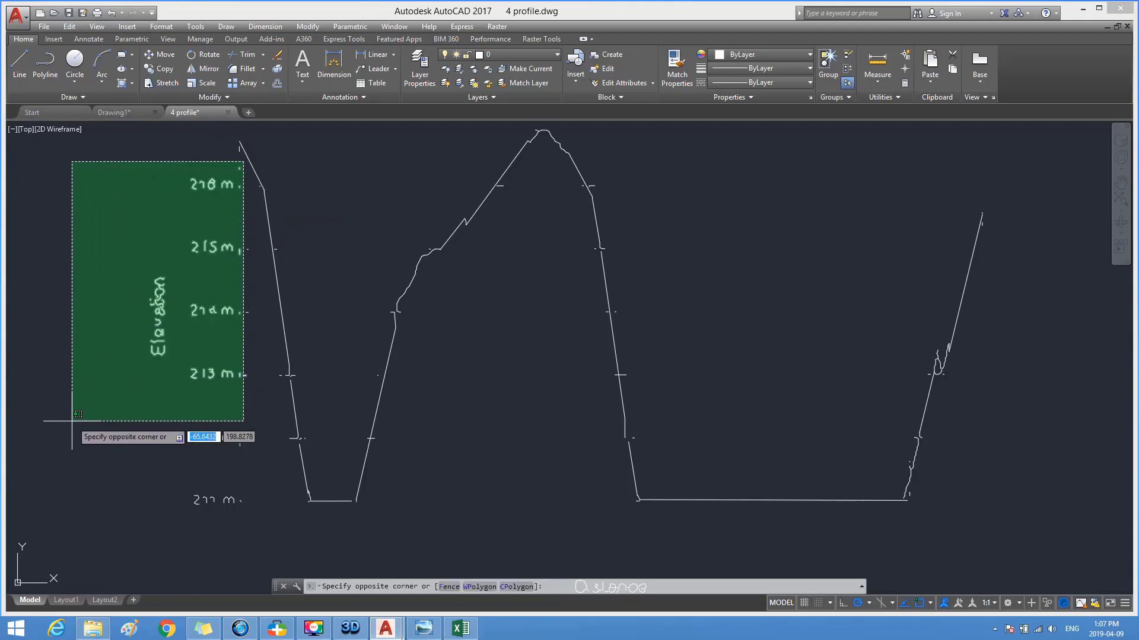
click(80, 458)
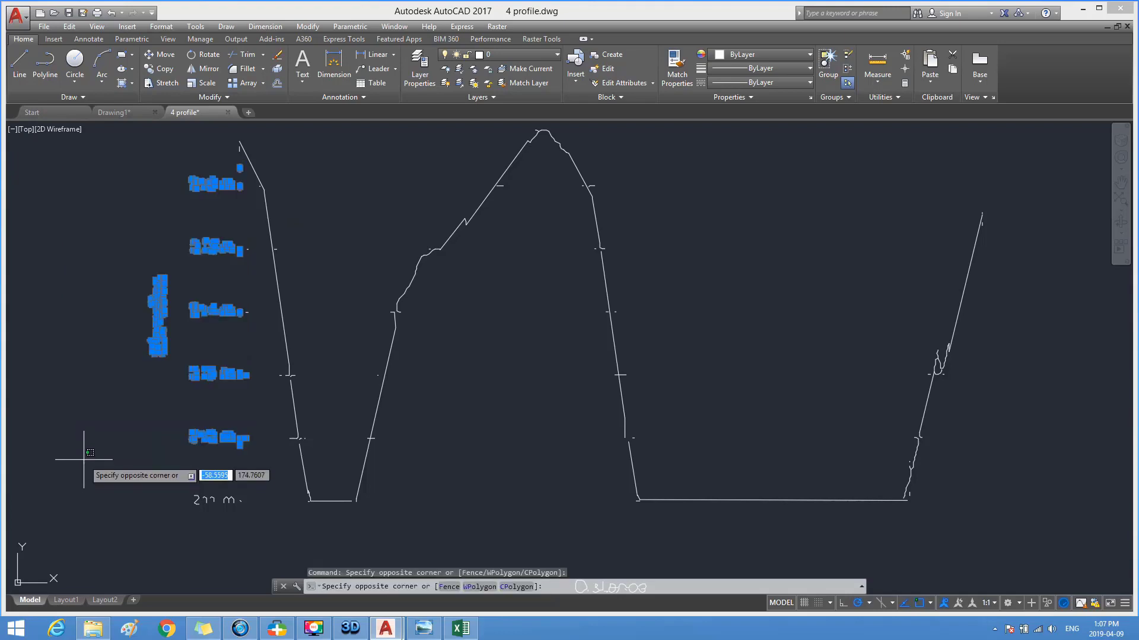
key(BackSpace)
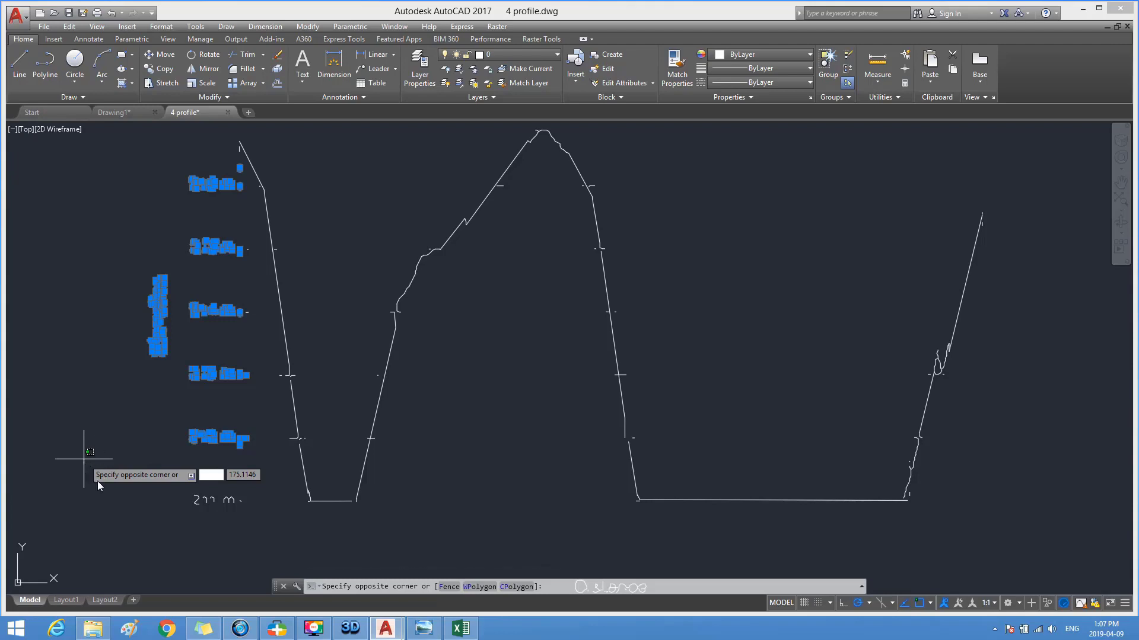
key(Escape)
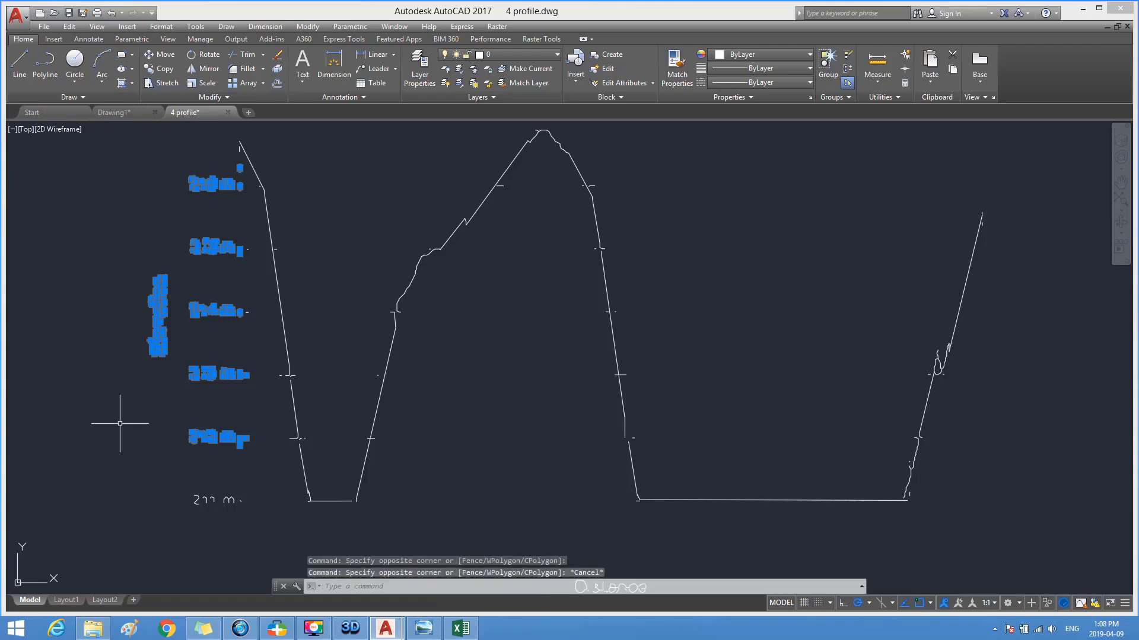
key(Delete)
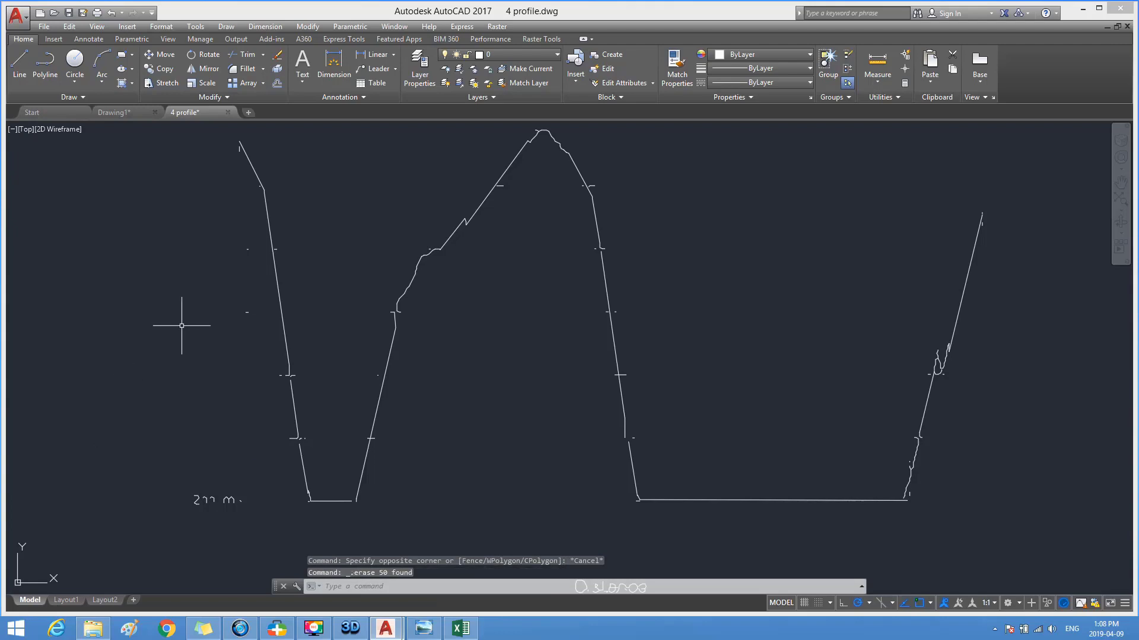
Erase the two stray ticks beside the left slope and the 211 m label, then select the last leftover mark
click(250, 240)
drag(250, 240, 256, 344)
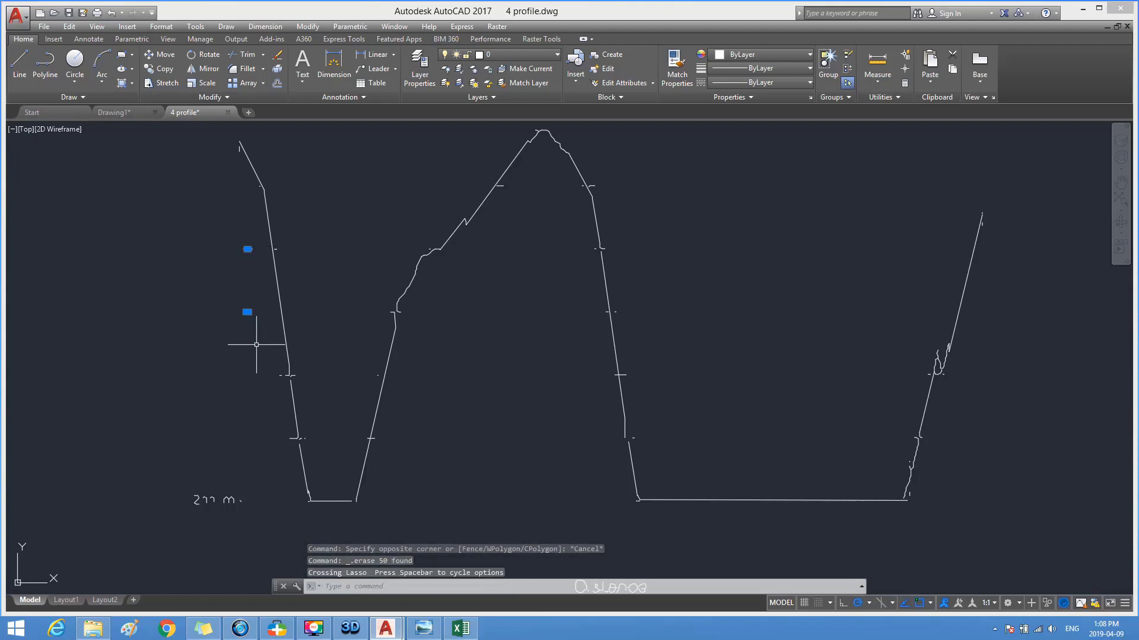
key(Delete)
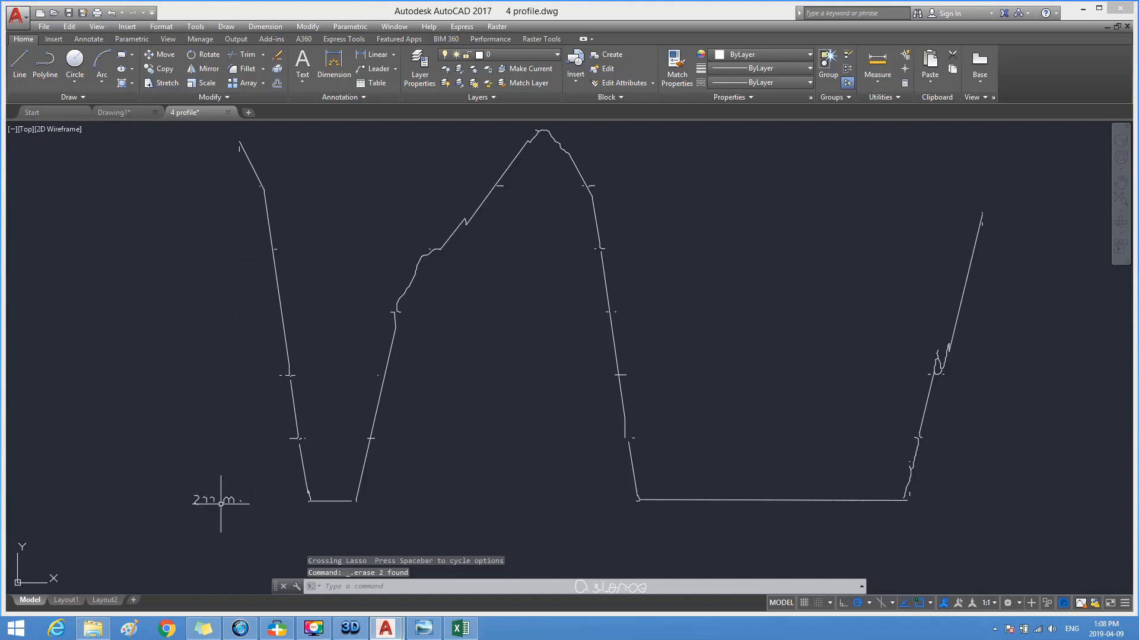
click(231, 483)
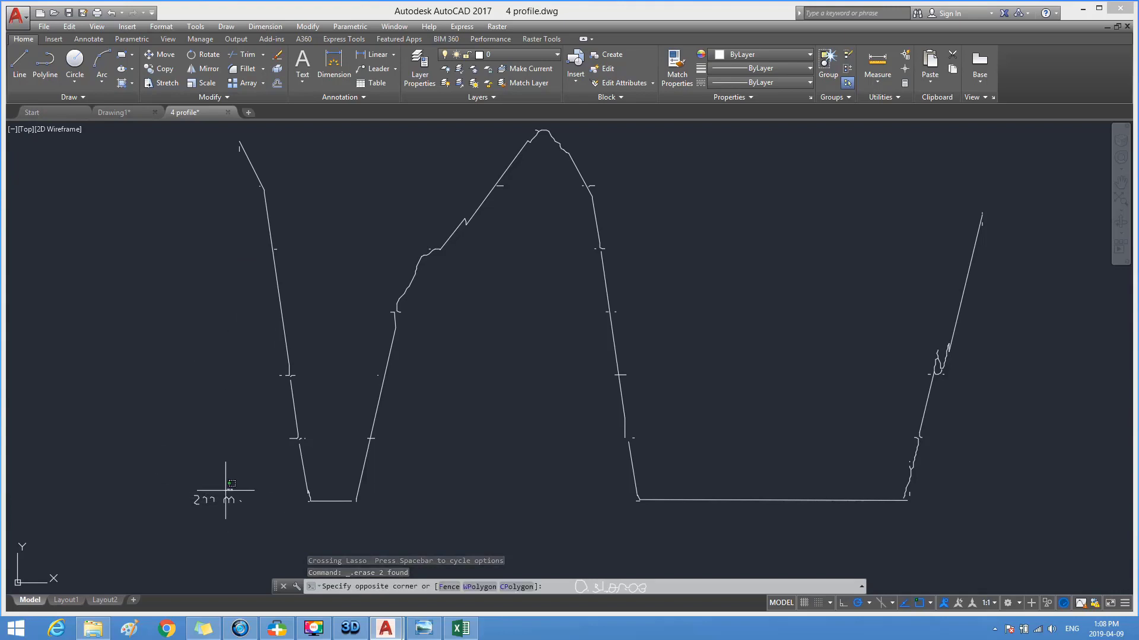
drag(225, 490, 214, 531)
key(Delete)
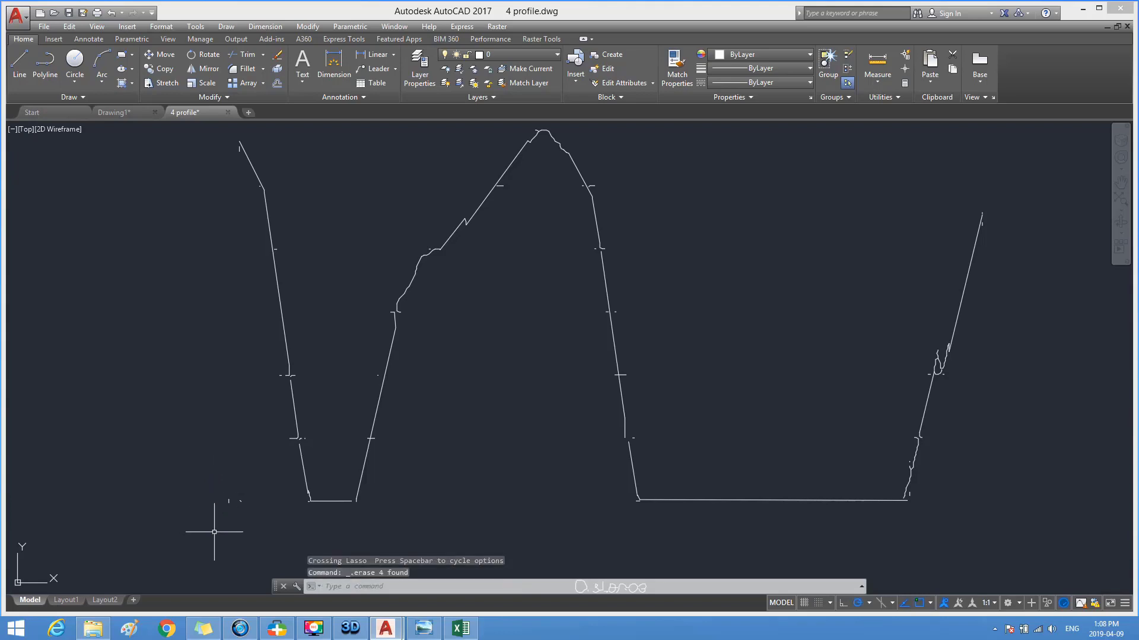
click(236, 480)
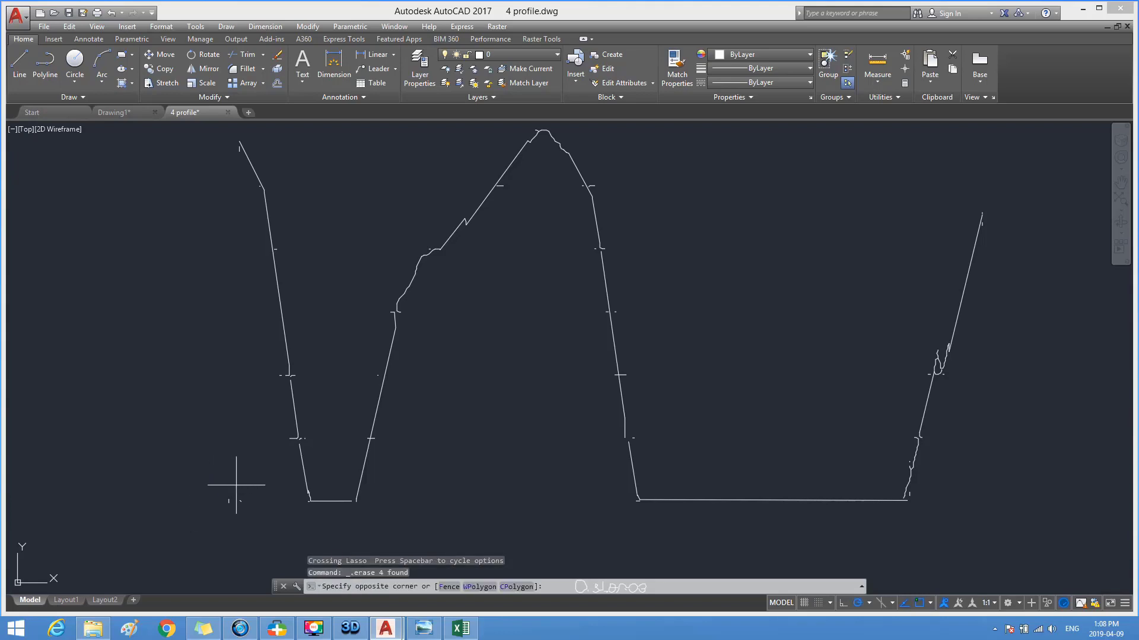
click(217, 513)
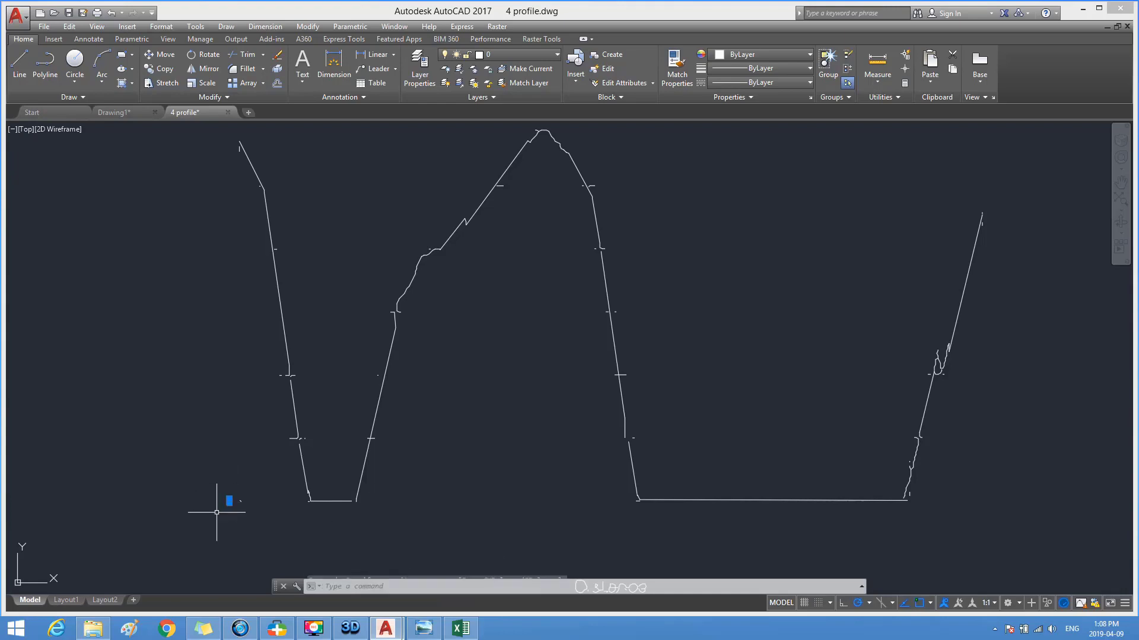
Delete the leftover bottom-left mark and the short stub line at the profile's upper-left end
key(Delete)
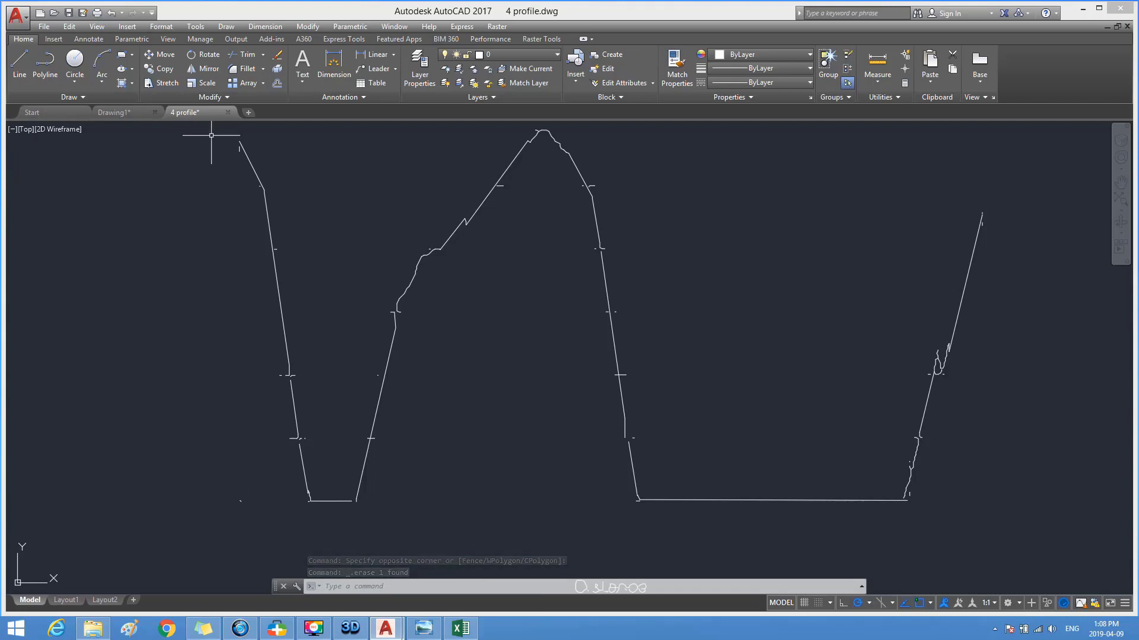
click(241, 151)
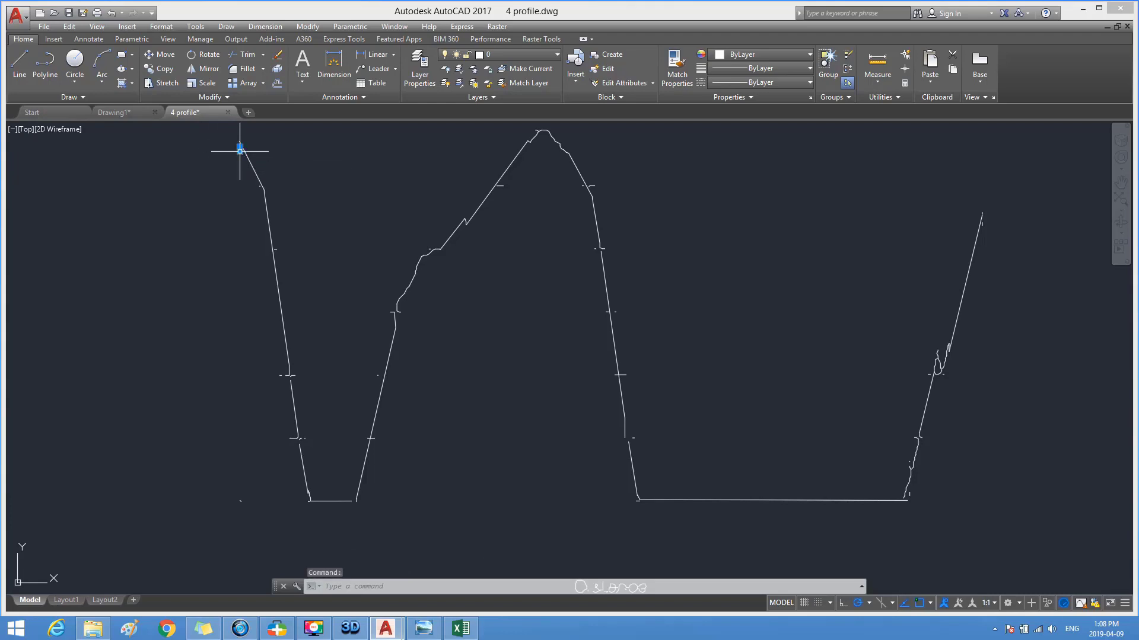
key(Delete)
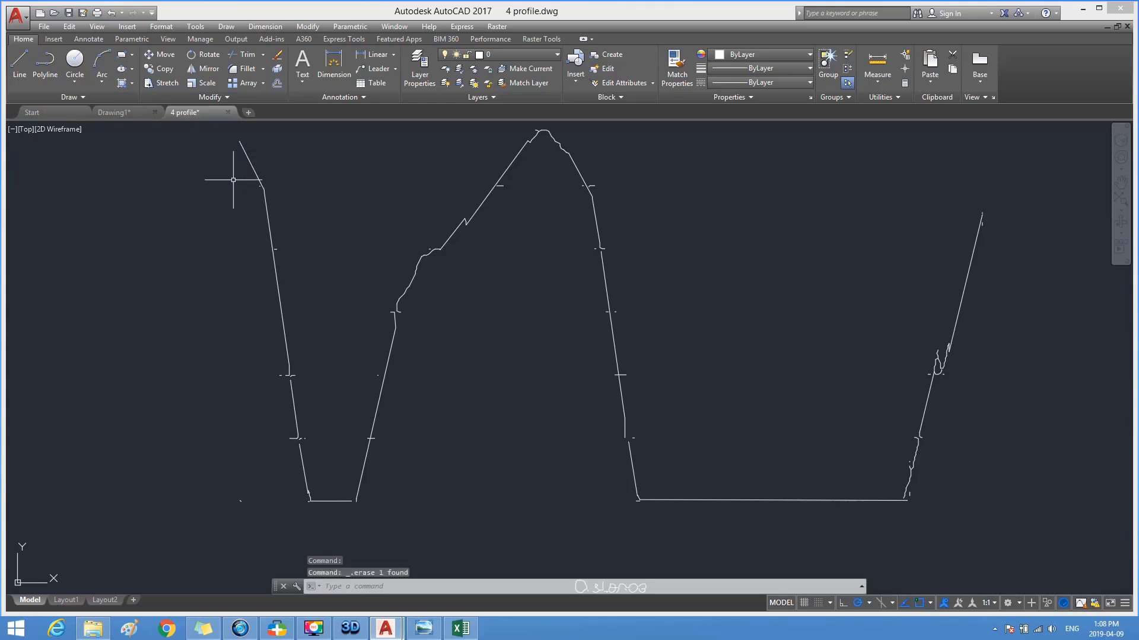